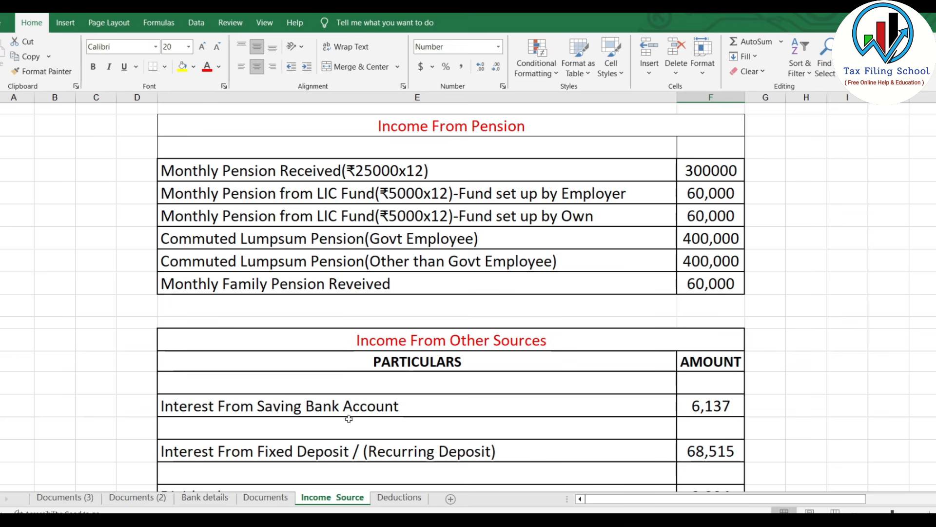
# Step: Review the pension and other income amounts on the Income Source sheet and the chapter VIA amounts on the Deductions sheet
pyautogui.click(401, 498)
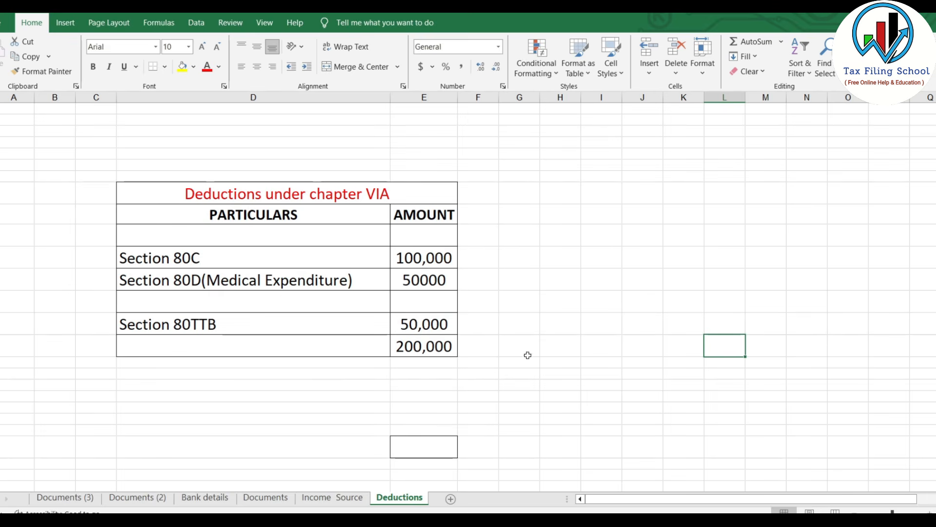
pyautogui.click(335, 497)
pyautogui.click(726, 170)
pyautogui.moveTo(719, 167); pyautogui.dragTo(727, 289)
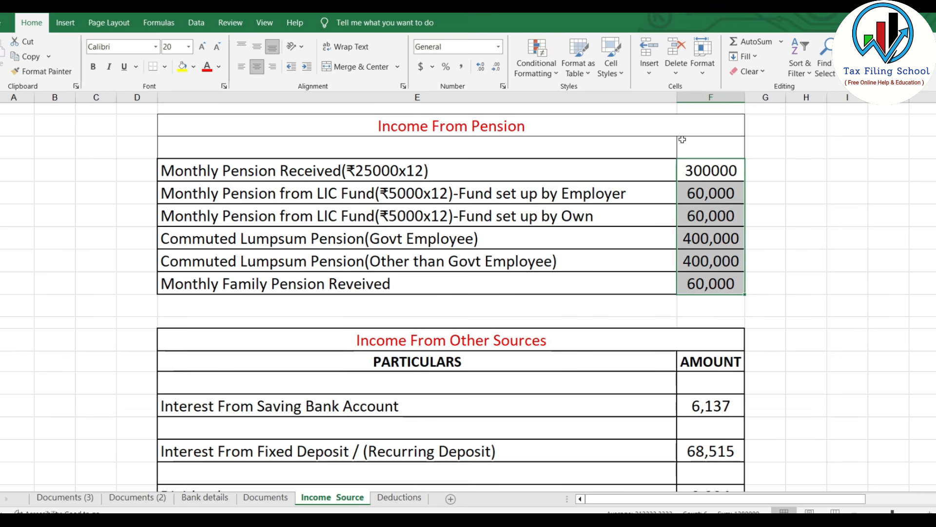
pyautogui.scroll(-2, 743, 218)
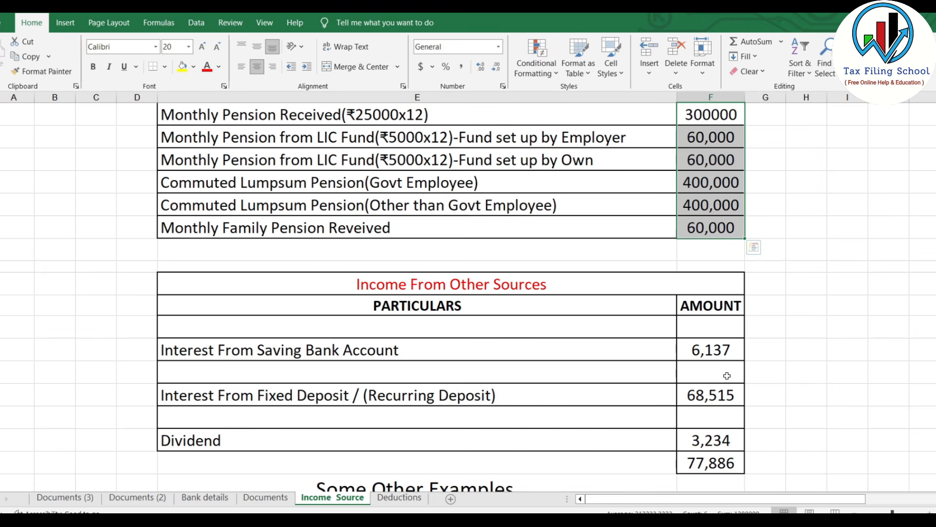
pyautogui.click(416, 500)
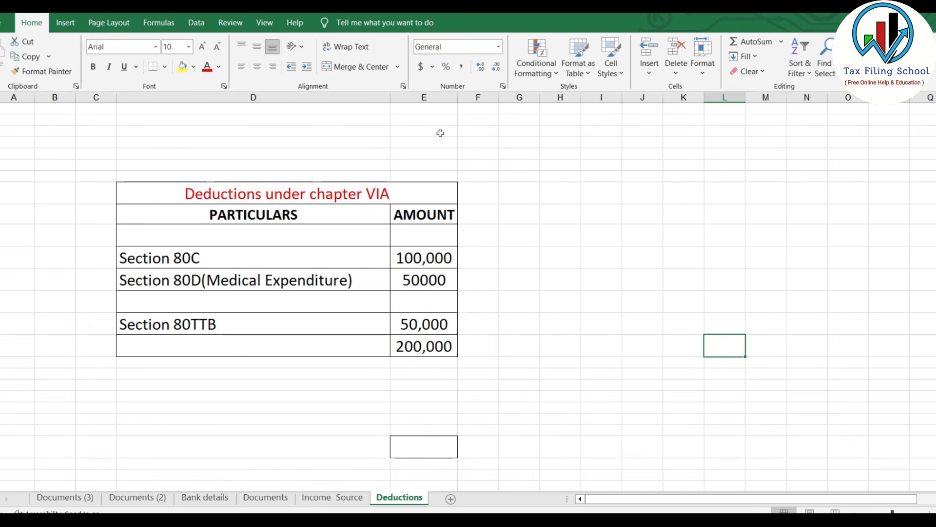
pyautogui.moveTo(96, 143); pyautogui.dragTo(544, 372)
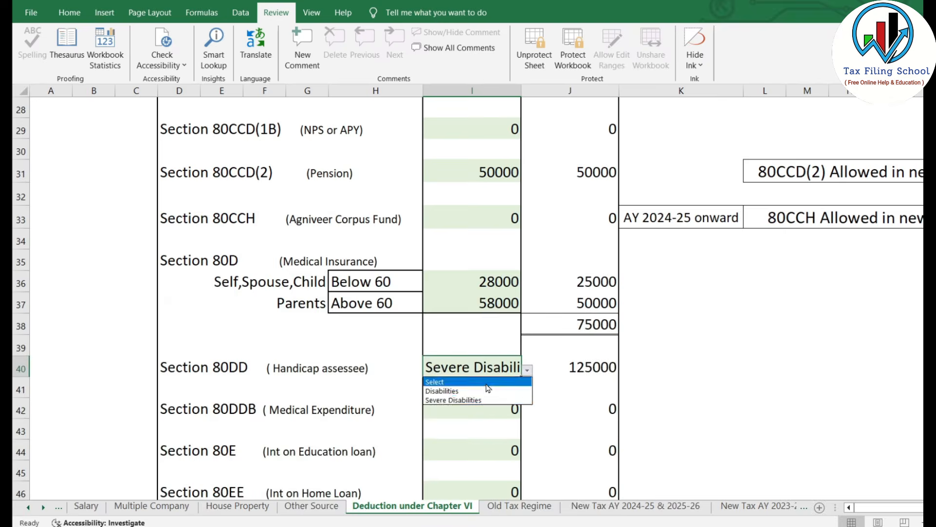
# Step: Look through the chapter VI-A deductions and the slab-wise tax computation in the tax calculator workbook
pyautogui.click(488, 388)
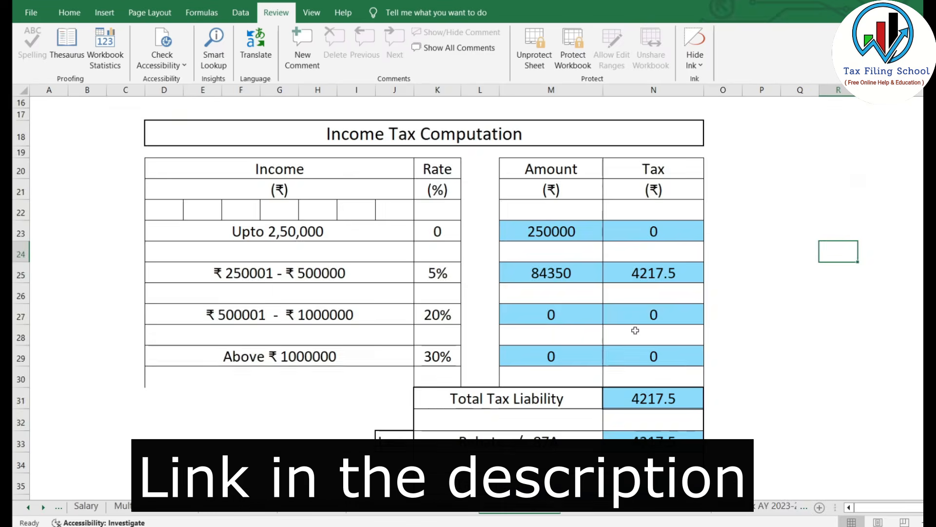
pyautogui.scroll(5, 635, 327)
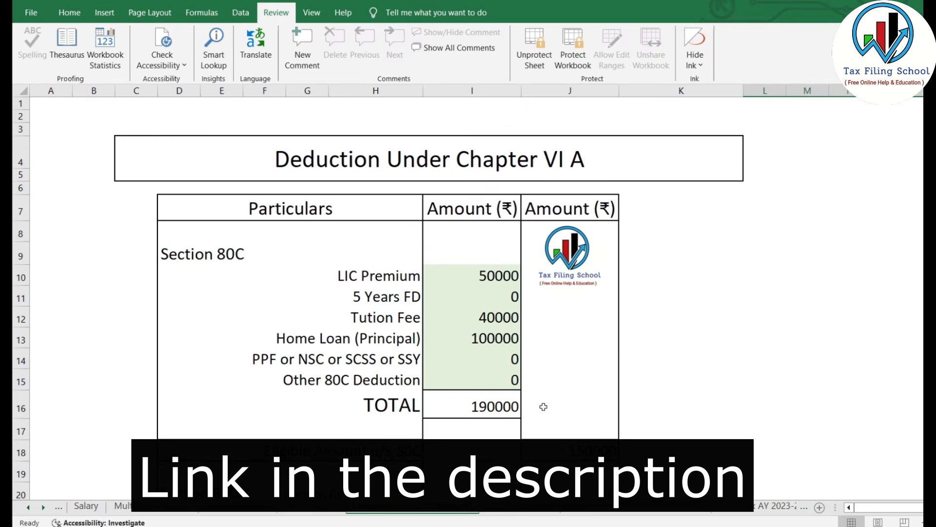
pyautogui.write('0')
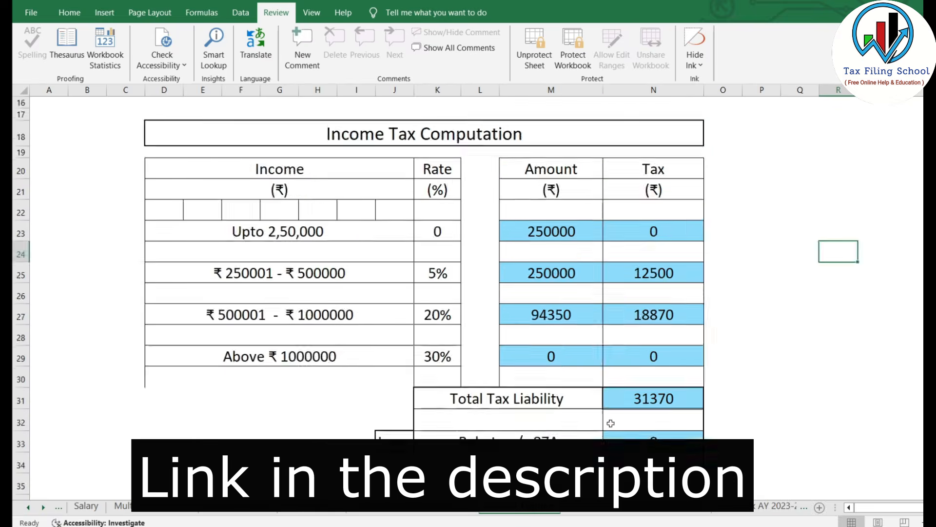
pyautogui.scroll(6, 881, 331)
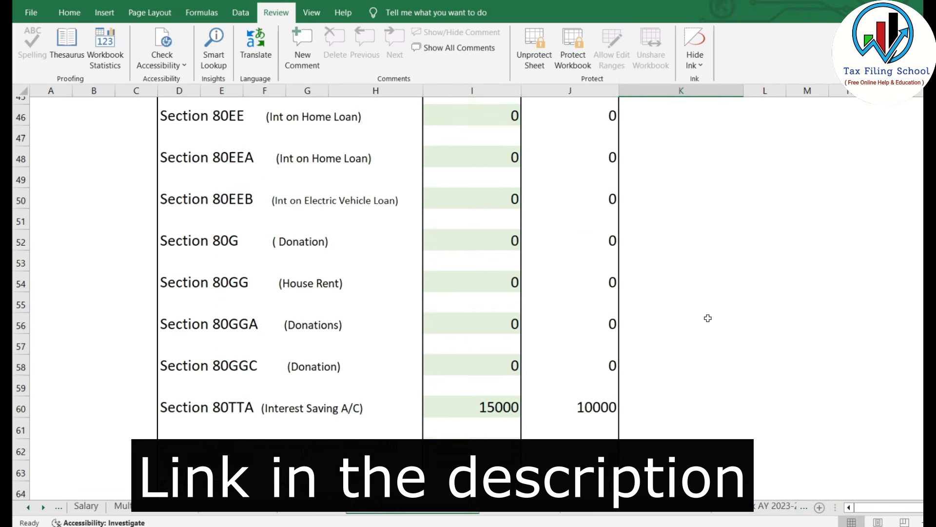
pyautogui.scroll(3, 707, 317)
pyautogui.scroll(-2, 708, 318)
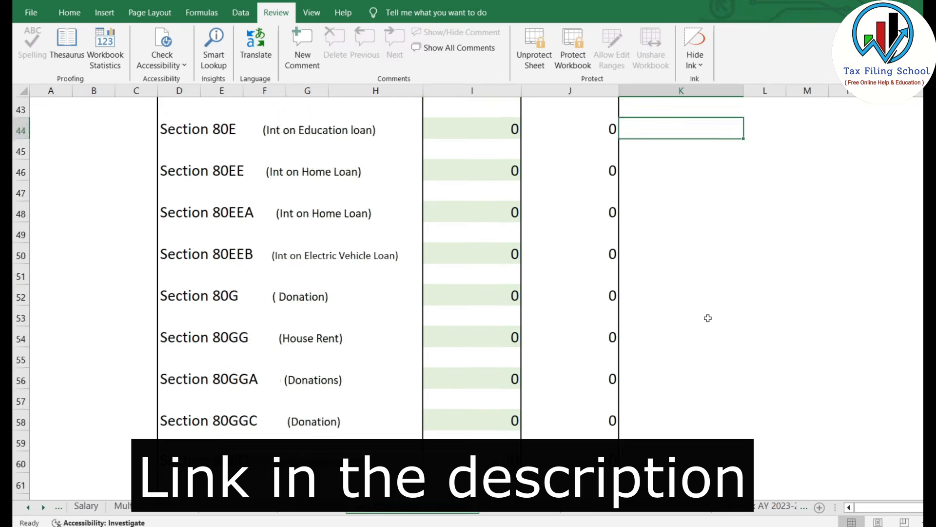
pyautogui.scroll(9, 708, 317)
pyautogui.scroll(-3, 646, 330)
pyautogui.click(761, 351)
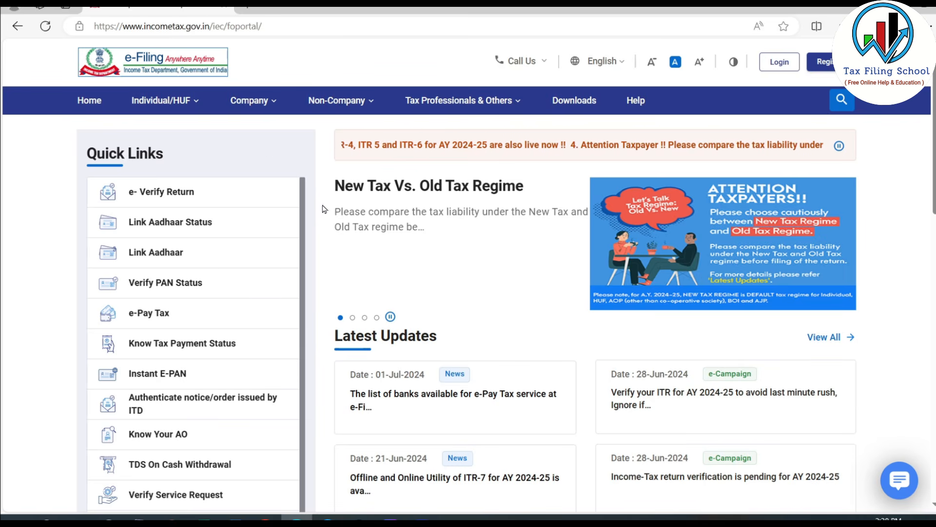
# Step: Log in to the Income Tax e-Filing portal and start filing the return for Assessment Year 2024-25
pyautogui.click(779, 64)
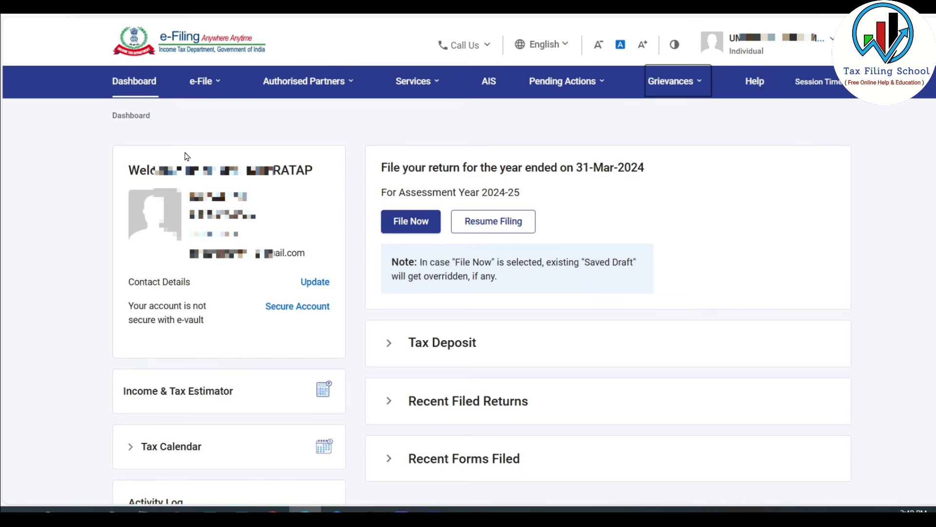
pyautogui.click(201, 81)
pyautogui.moveTo(220, 113)
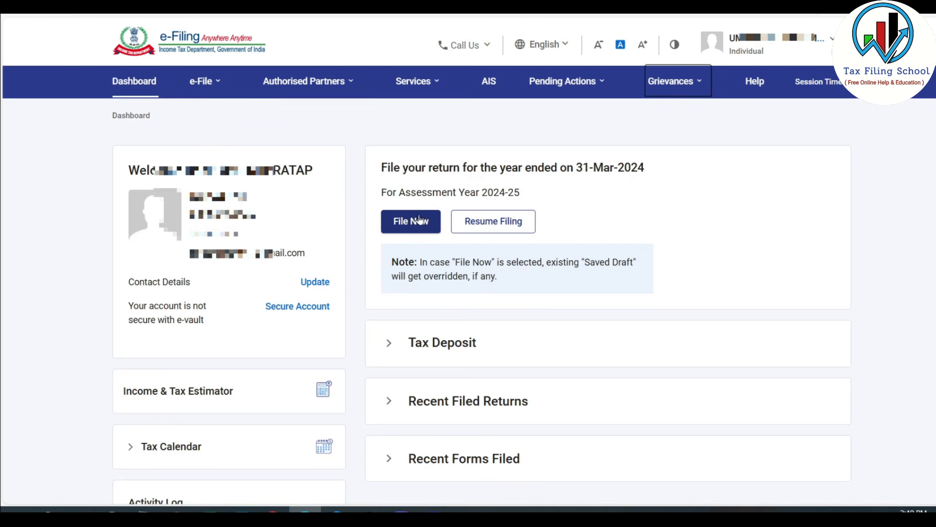
pyautogui.click(201, 81)
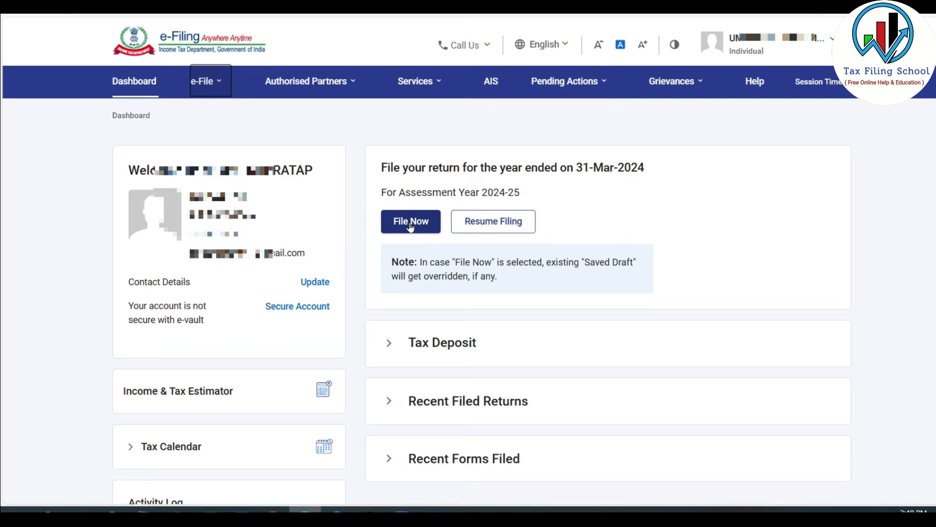
pyautogui.click(410, 222)
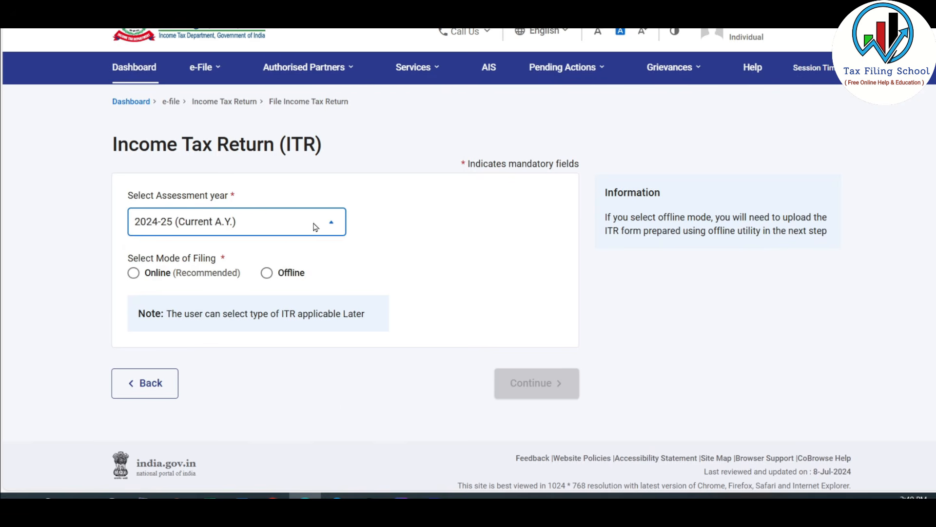
# Step: Set the assessment year to 2024-25 (Current A.Y.) with the Online filing mode and continue
pyautogui.click(314, 224)
pyautogui.click(216, 280)
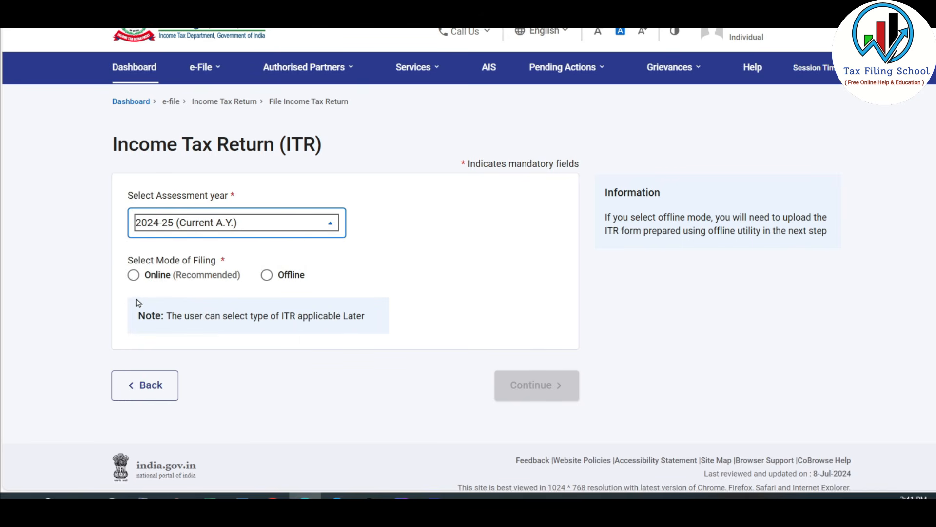
pyautogui.click(136, 278)
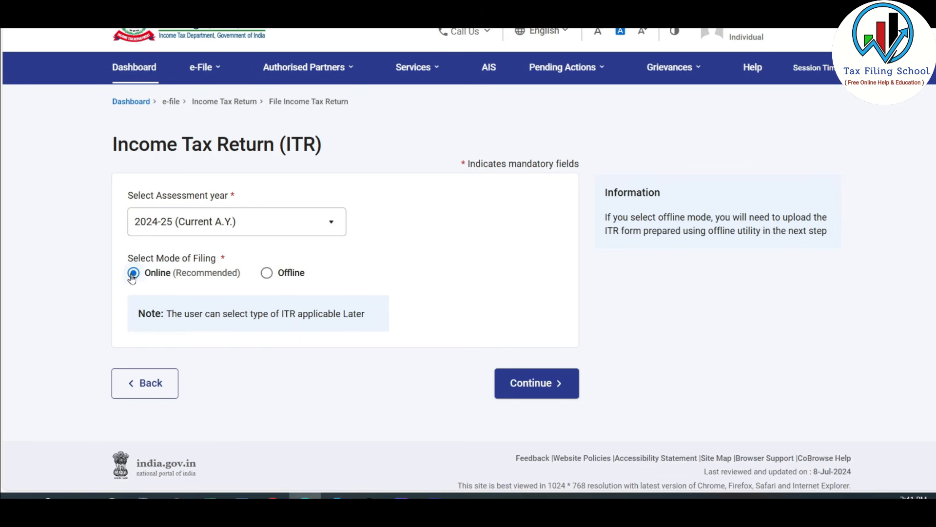
pyautogui.click(539, 389)
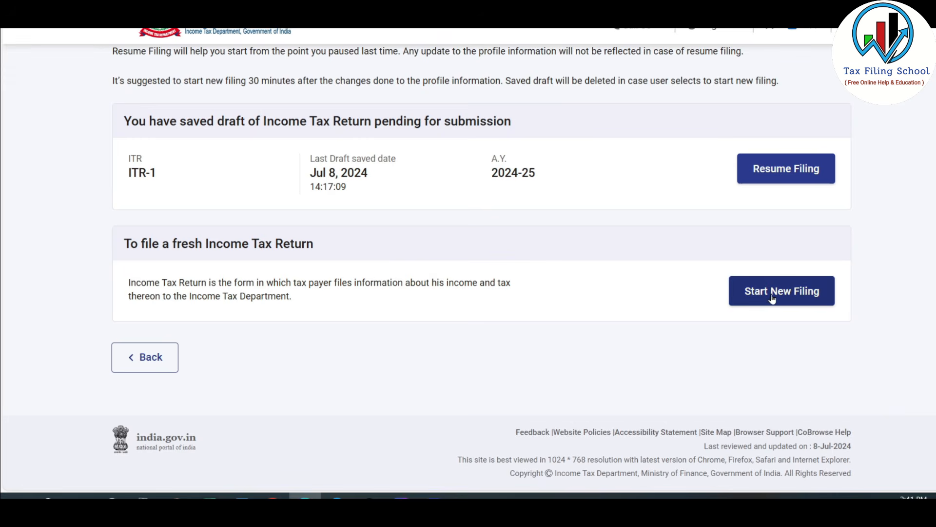
# Step: Start a new filing with Individual status and proceed with the ITR-1 form
pyautogui.click(802, 298)
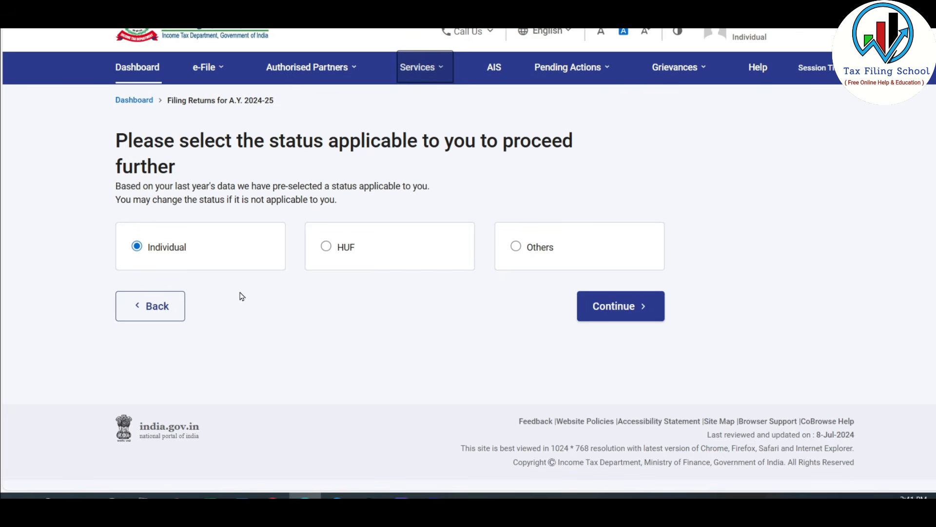
pyautogui.click(619, 309)
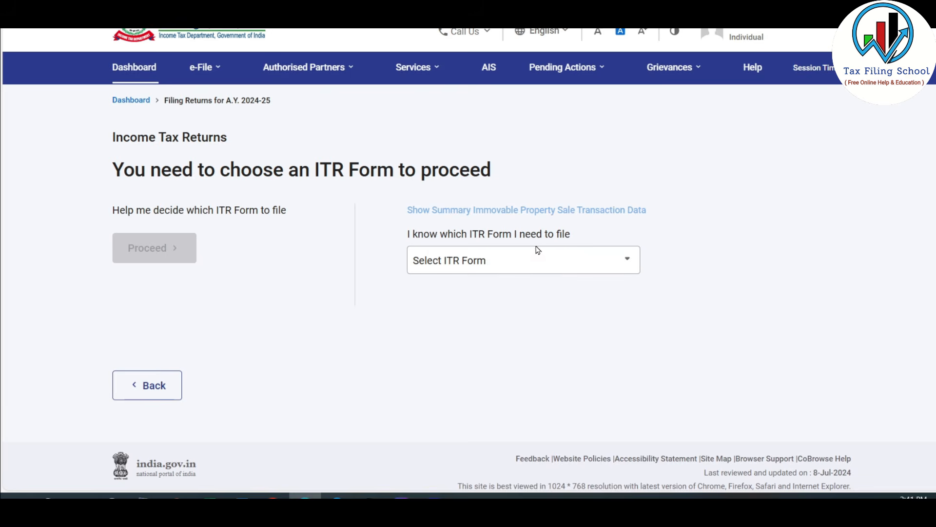
pyautogui.click(576, 262)
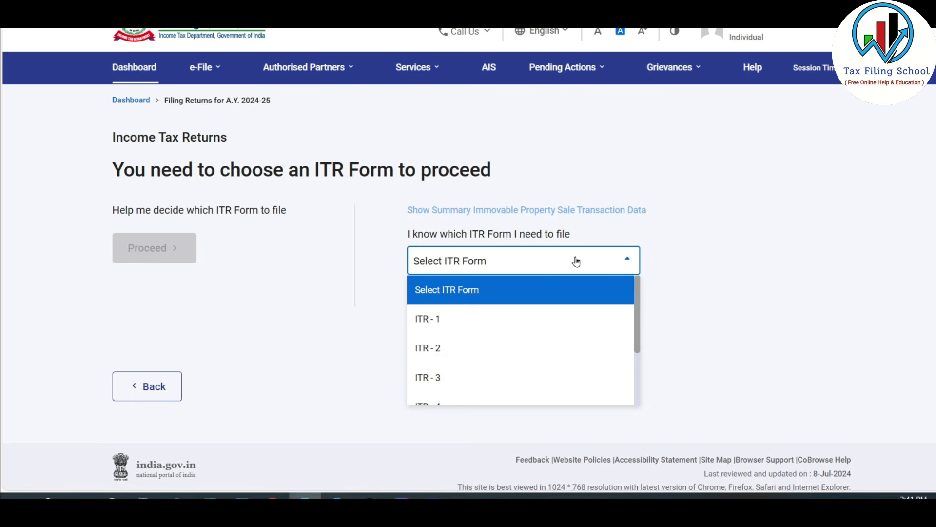
pyautogui.click(431, 319)
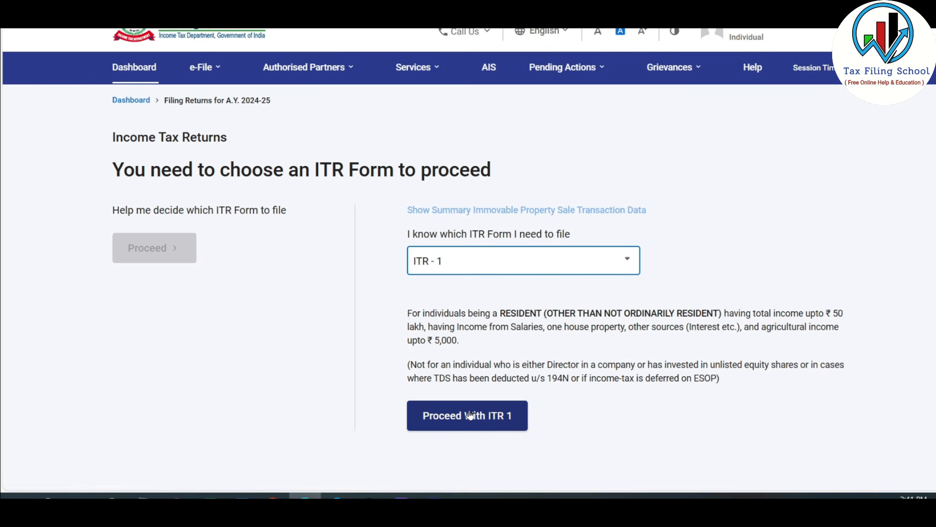
pyautogui.click(489, 421)
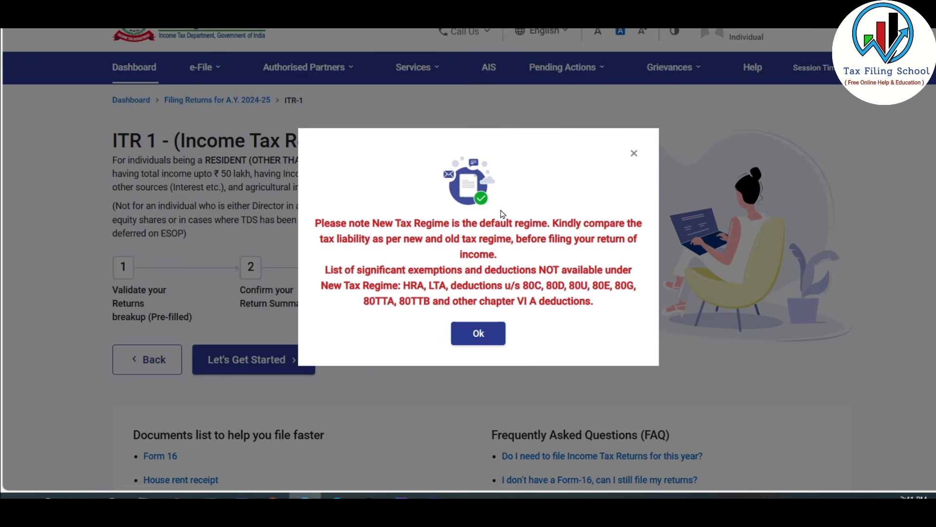
# Step: Begin the ITR-1 return and give "Taxable income is more than basic exemption limit" as the reason for filing
pyautogui.click(482, 345)
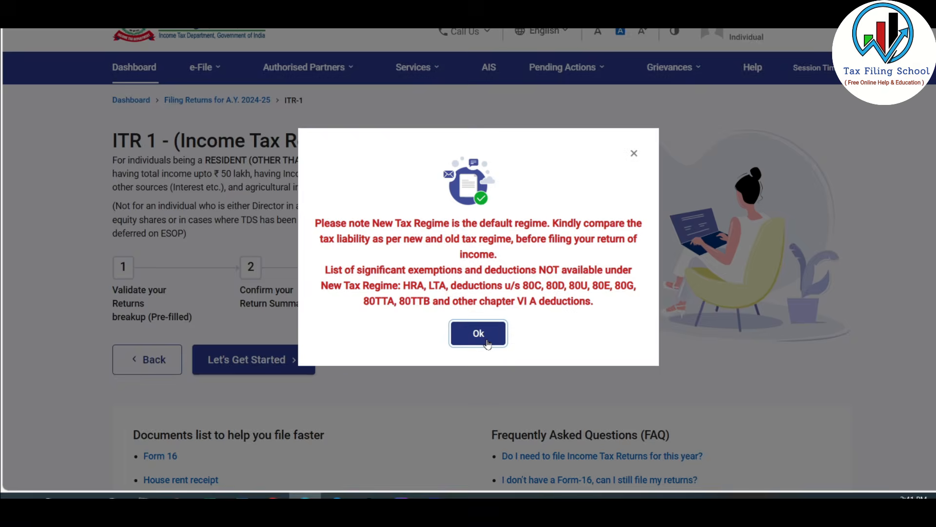
pyautogui.click(281, 361)
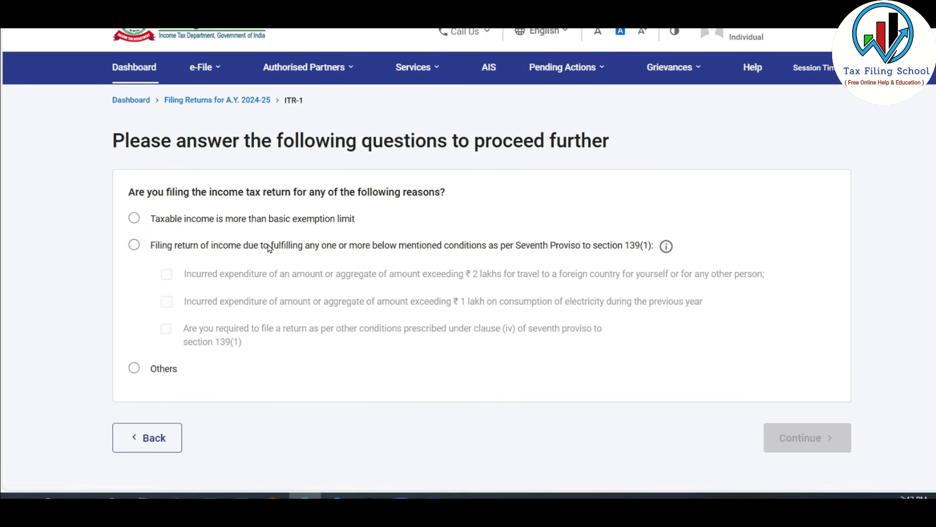
pyautogui.click(135, 219)
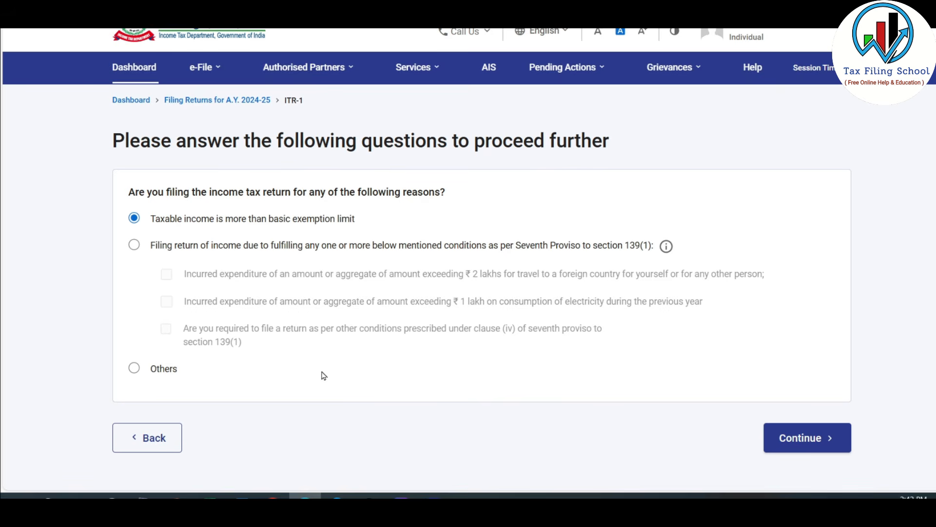
pyautogui.click(814, 438)
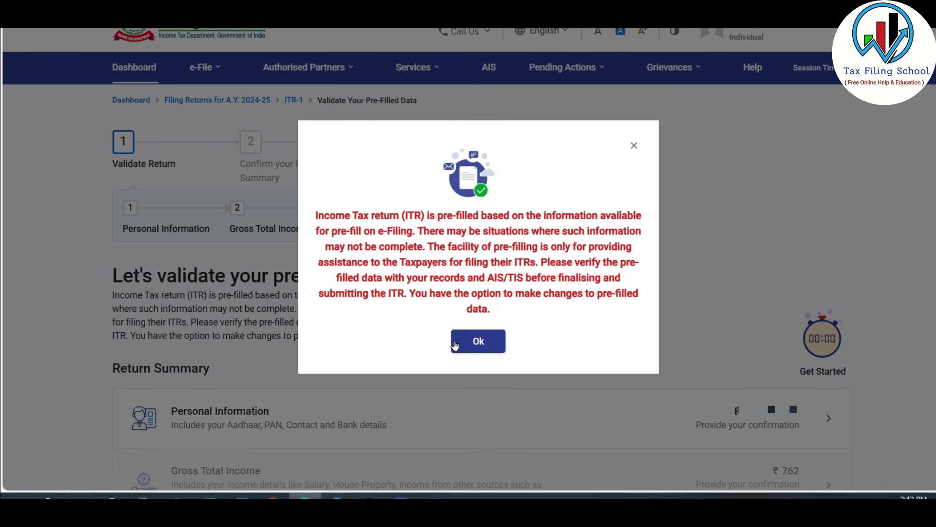
# Step: Acknowledge the pre-filled data notice and open the Personal Information section of the return summary
pyautogui.click(481, 340)
pyautogui.scroll(-5, 725, 429)
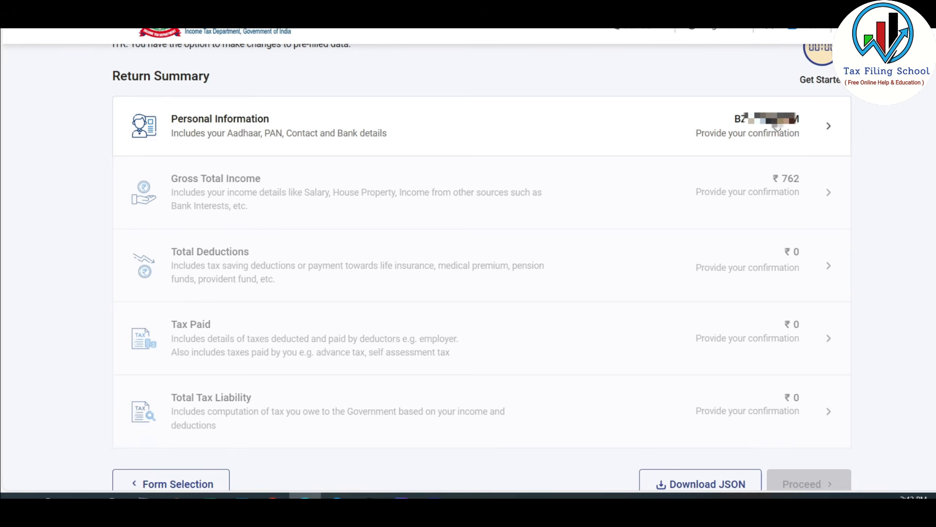
pyautogui.click(739, 133)
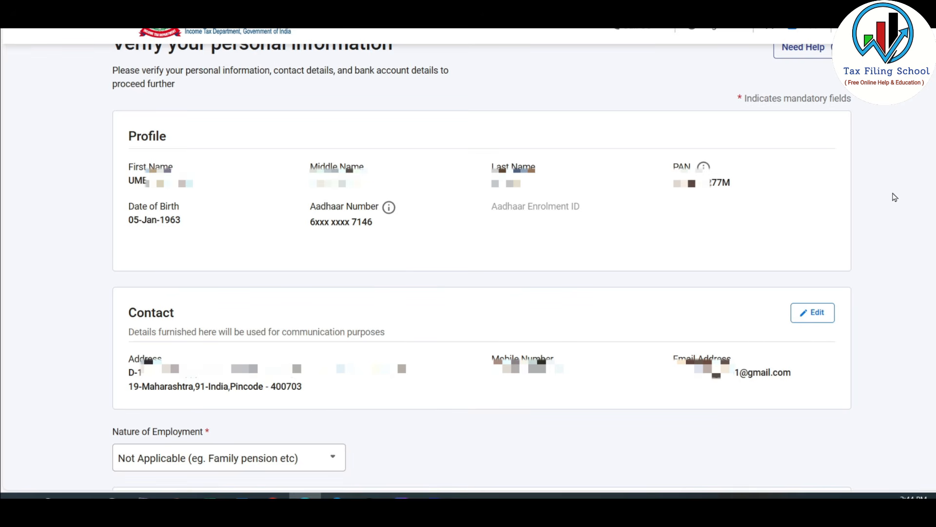
# Step: Set the Nature of Employment to Other Pensioners in the personal information
pyautogui.scroll(-7, 283, 261)
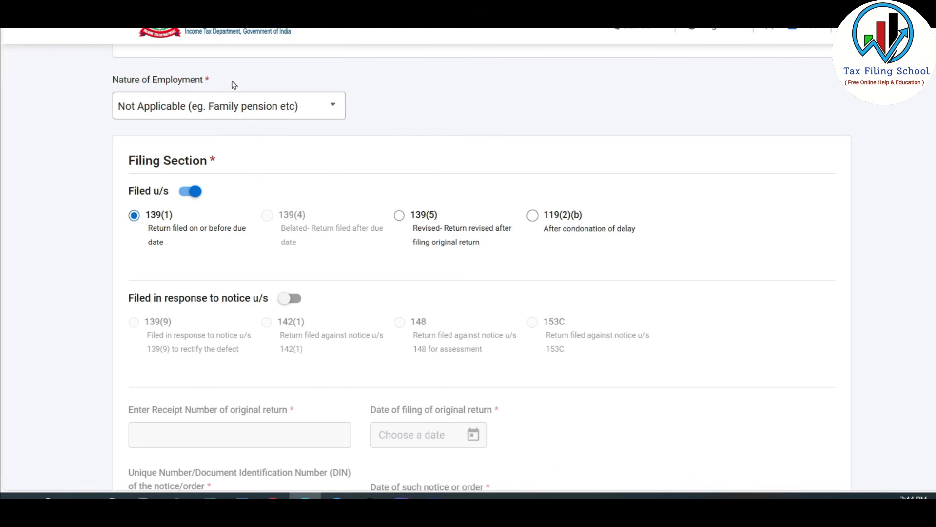
pyautogui.click(335, 110)
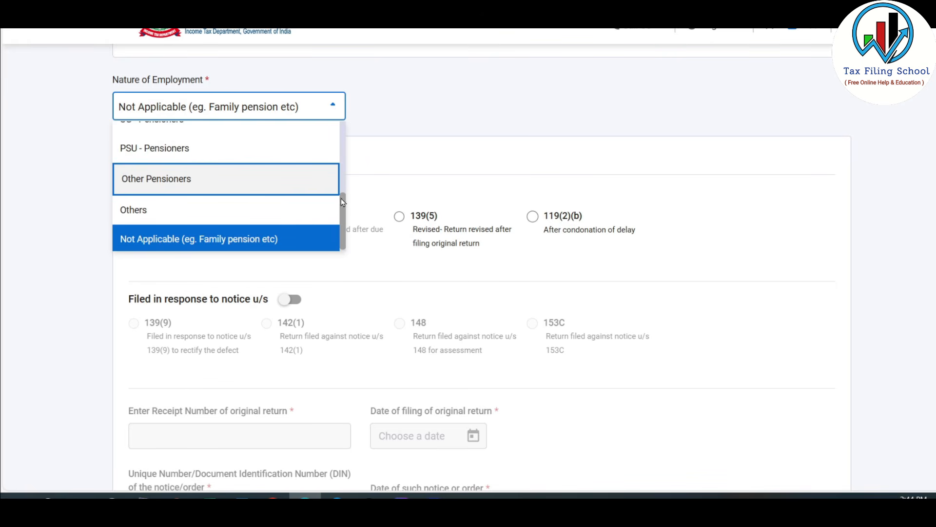
pyautogui.moveTo(343, 205)
pyautogui.mouseDown()
pyautogui.moveTo(348, 161)
pyautogui.moveTo(344, 212)
pyautogui.mouseUp()
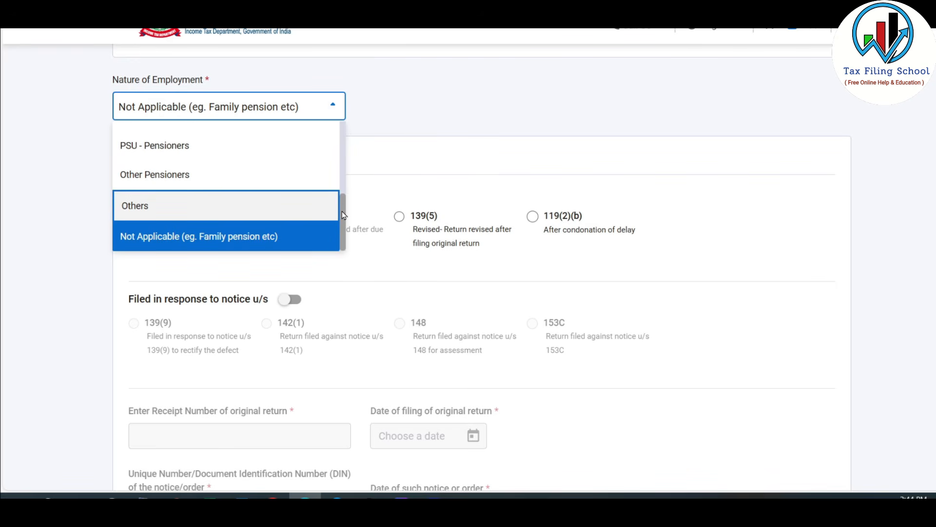
pyautogui.scroll(1, 346, 211)
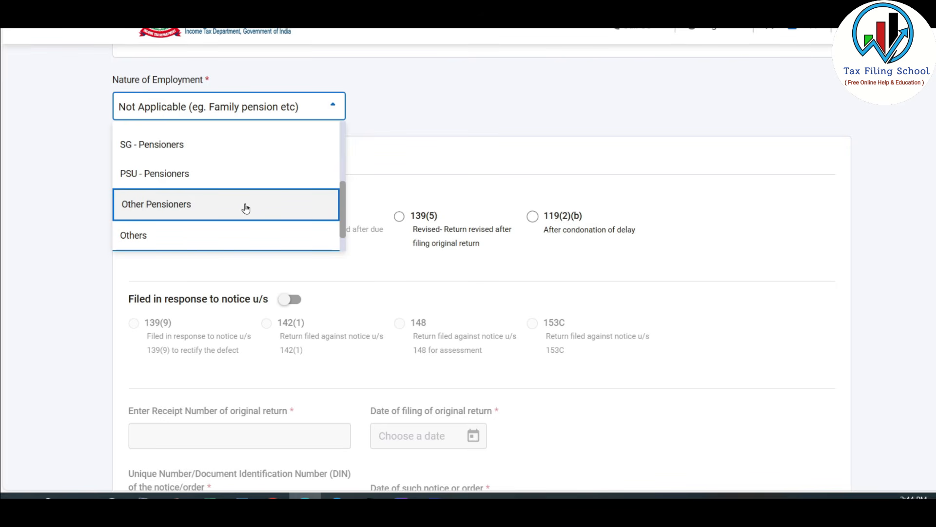
pyautogui.click(216, 208)
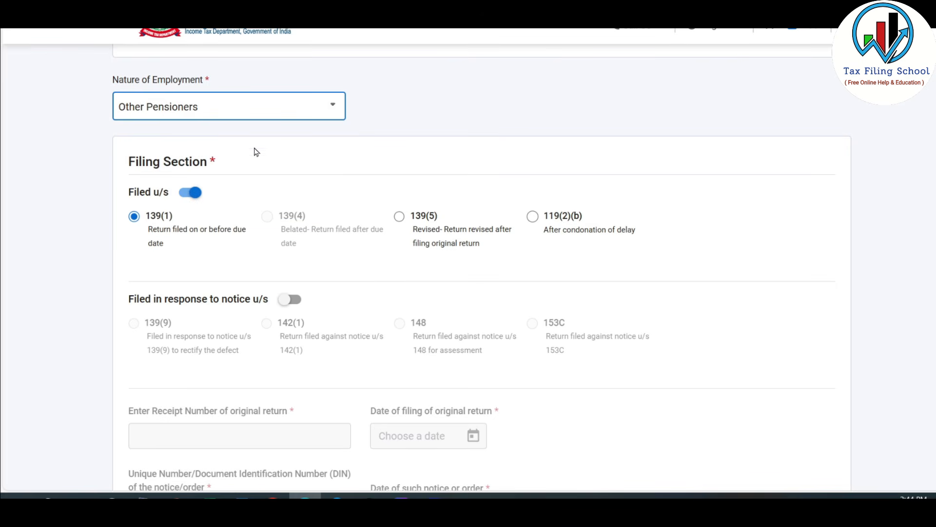
# Step: Opt out of the new tax regime under section 115BAC(6) in the Filing Section by choosing Yes
pyautogui.scroll(-1, 274, 145)
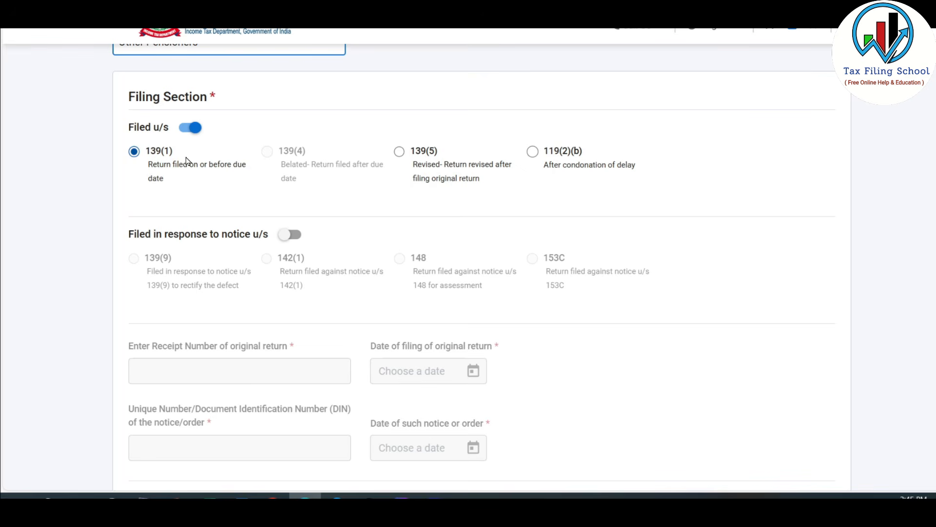
pyautogui.scroll(-7, 187, 161)
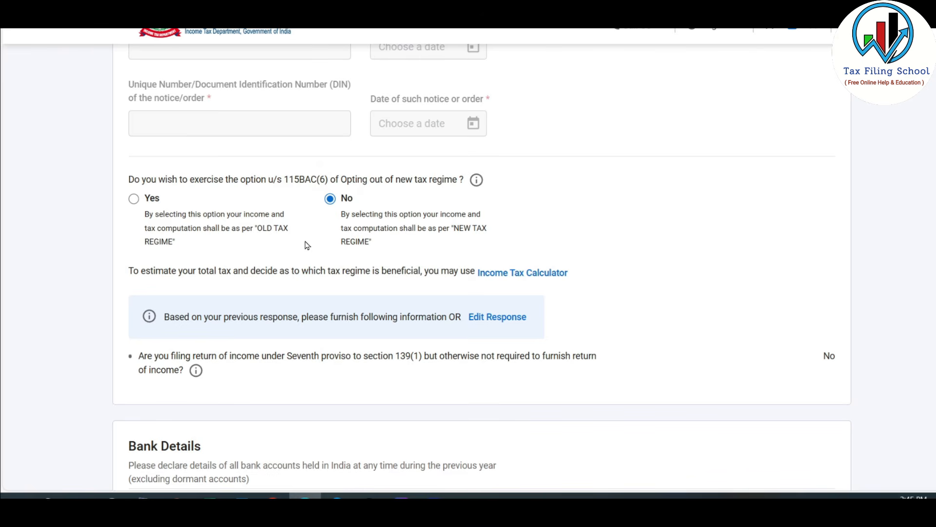
pyautogui.click(134, 199)
# Step: Review the bank details and confirm the Personal Information section
pyautogui.scroll(-6, 211, 237)
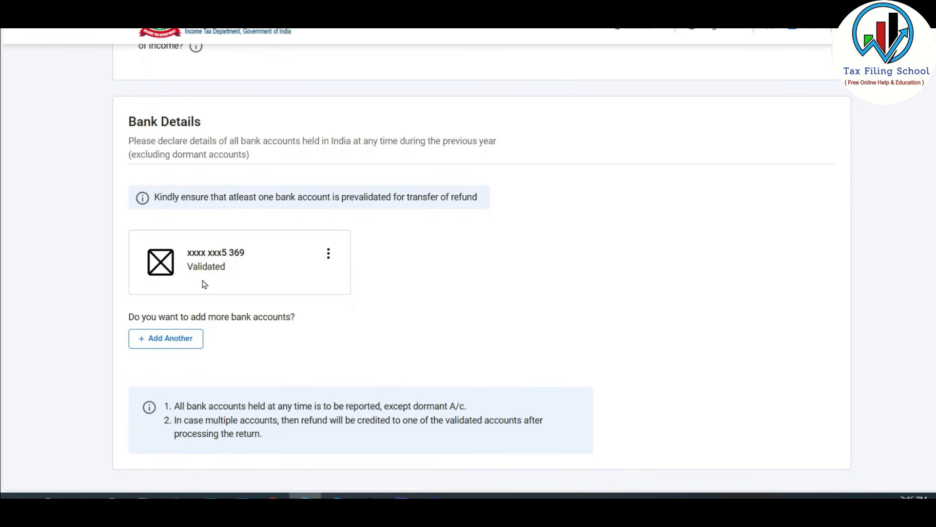
pyautogui.scroll(-3, 301, 264)
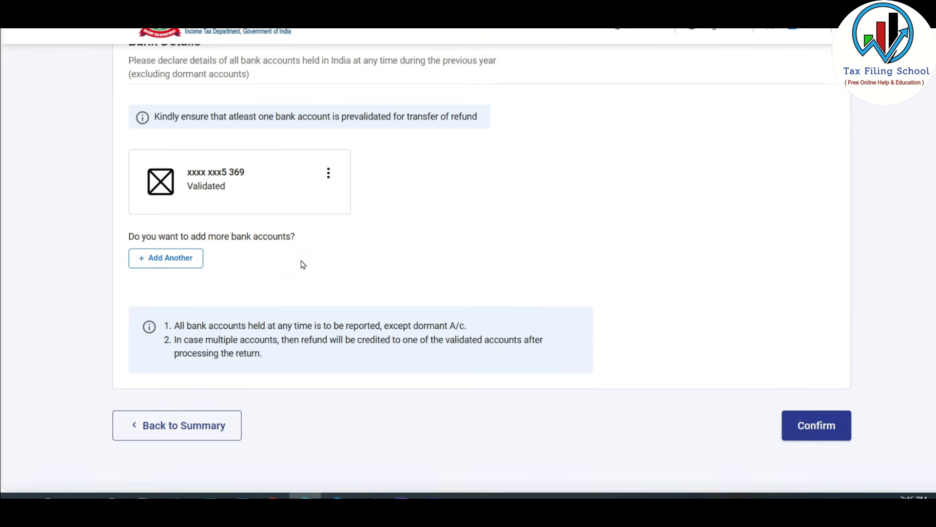
pyautogui.scroll(-1, 300, 264)
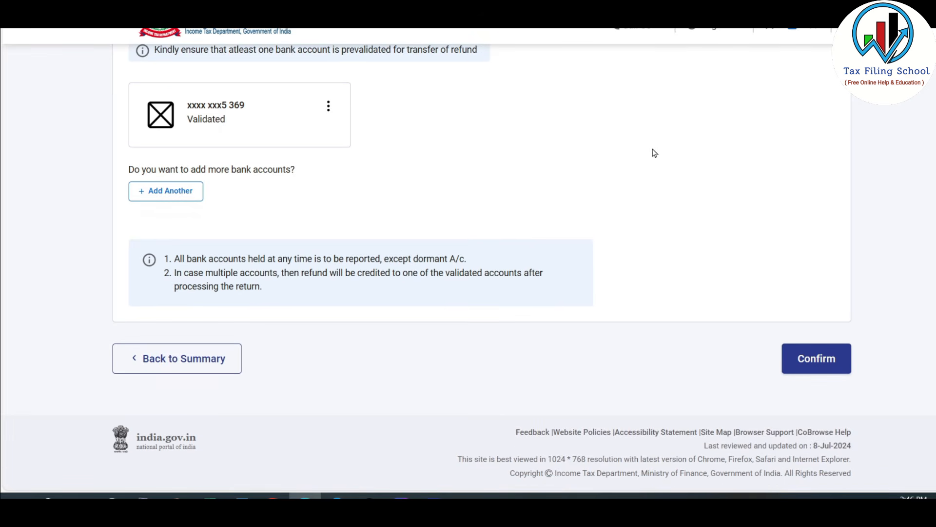
pyautogui.click(819, 360)
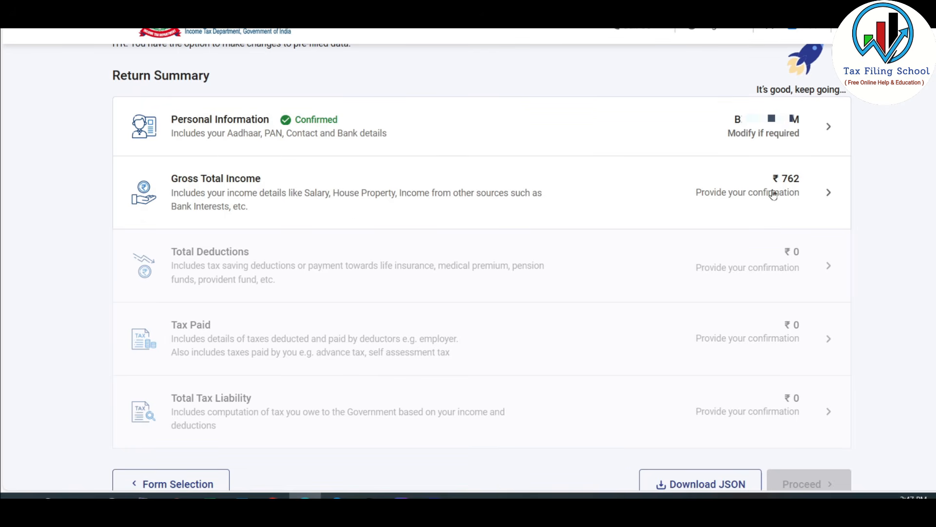
# Step: Open the Gross Total Income section and skip the salary exemption questions
pyautogui.click(715, 189)
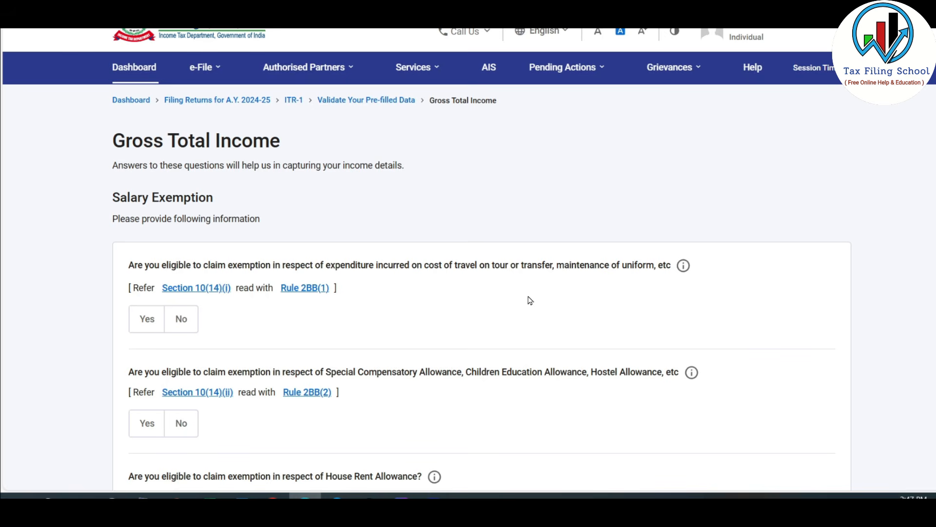
pyautogui.scroll(-10, 530, 300)
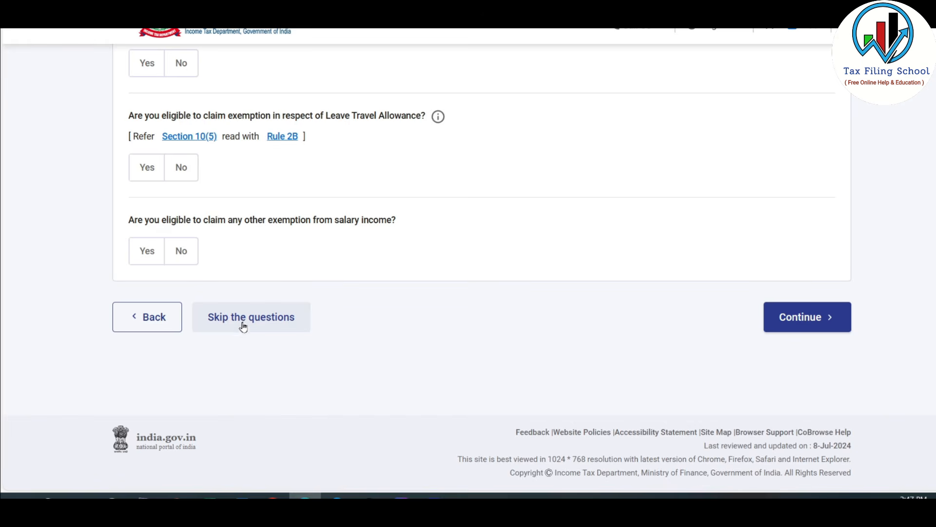
pyautogui.click(262, 323)
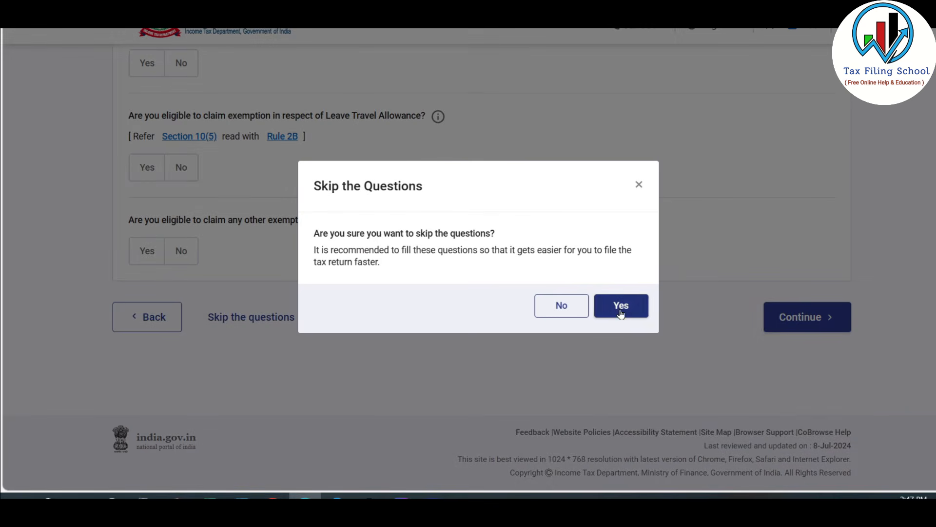
pyautogui.click(628, 305)
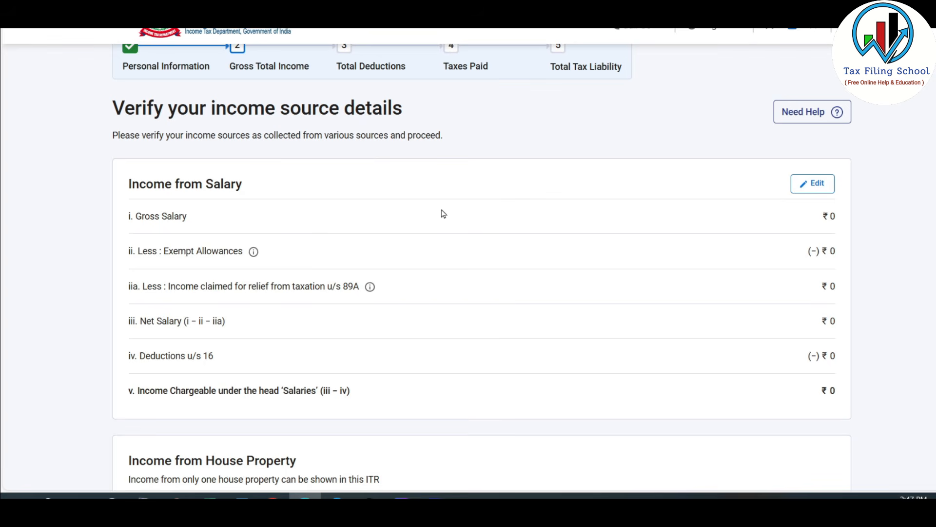
# Step: Edit Income from Salary and enter the yearly pension of 3,00,000 from the Excel sheet as salary per section 17(1)
pyautogui.scroll(-1, 443, 214)
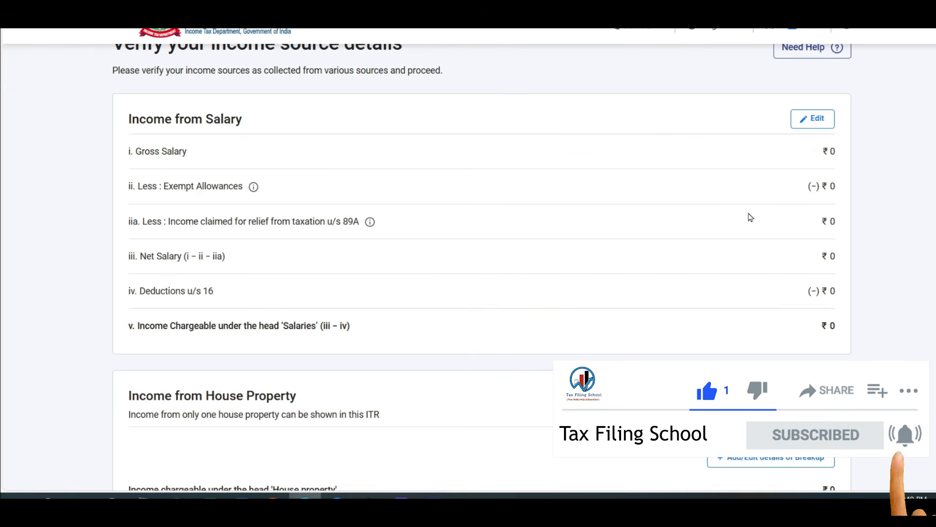
pyautogui.click(812, 119)
pyautogui.scroll(-1, 587, 301)
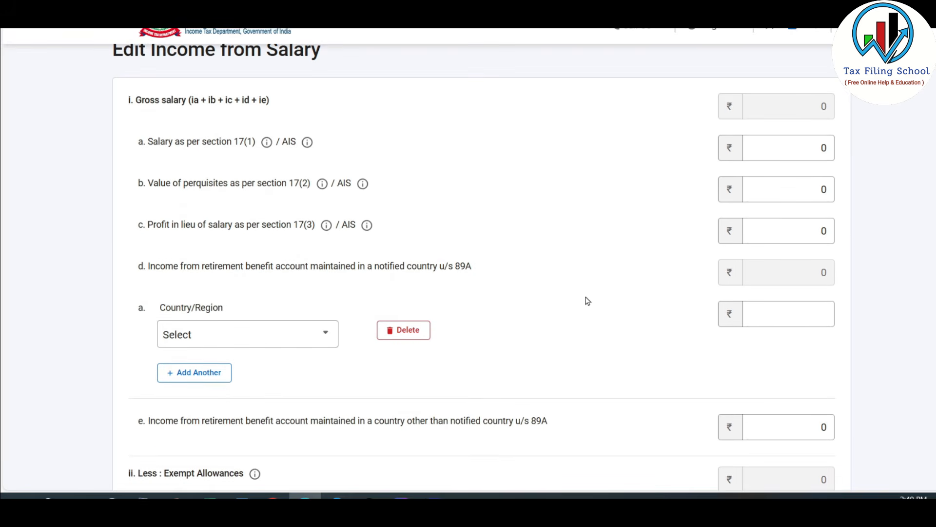
pyautogui.click(151, 142)
pyautogui.moveTo(151, 142); pyautogui.dragTo(259, 152)
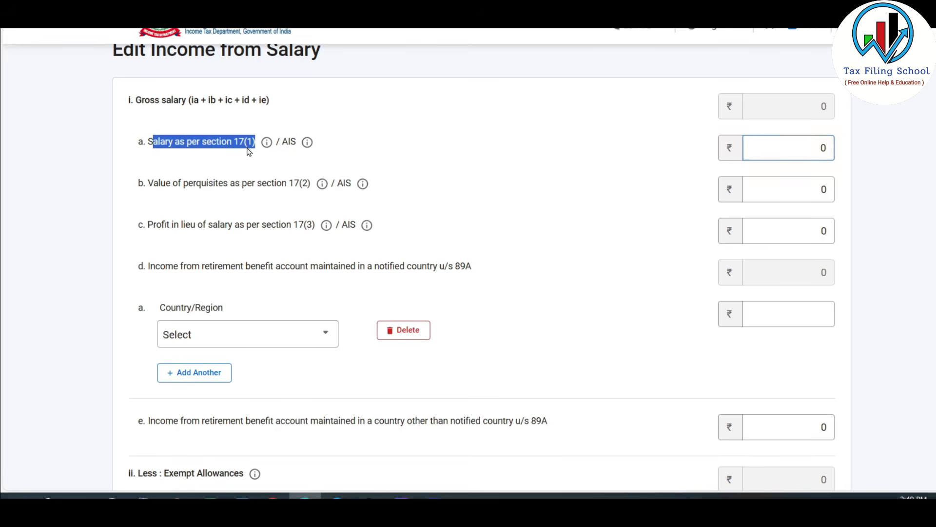
pyautogui.click(194, 151)
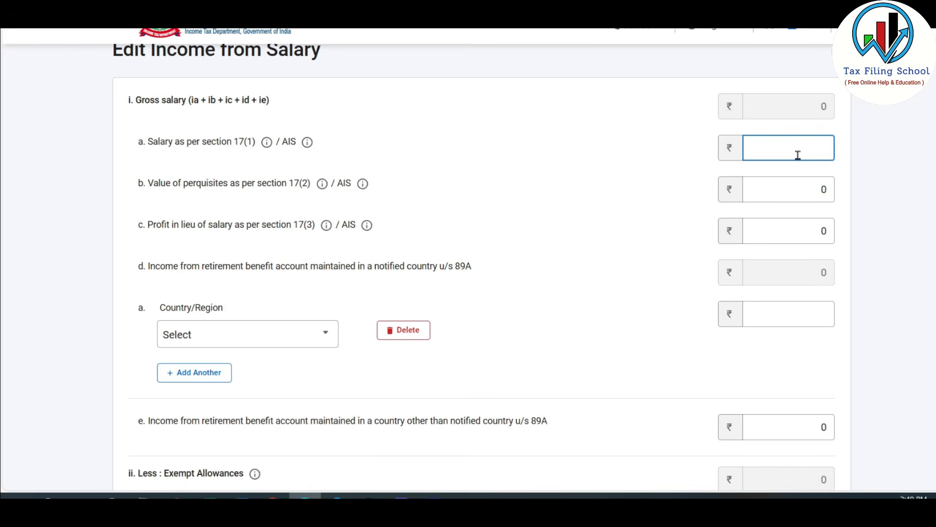
pyautogui.hotkey('alt', 'Tab')
pyautogui.click(754, 154)
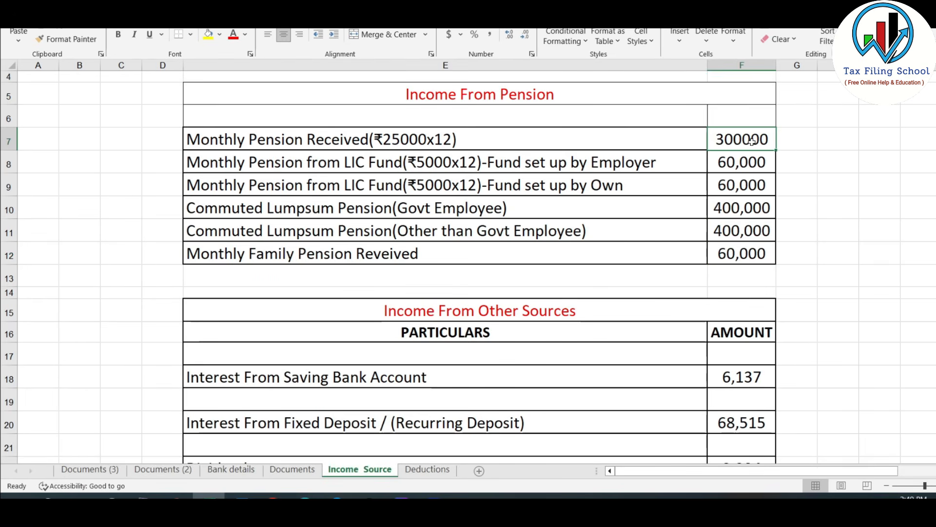
pyautogui.hotkey('alt', 'Tab')
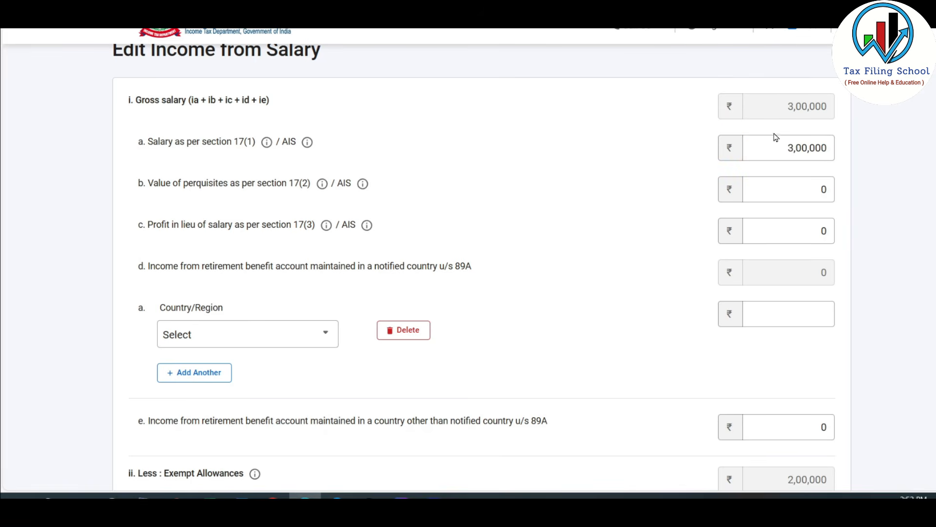
# Step: Switch to the Excel notes and review how lump-sum and monthly pensions are taxed for government employees and other cases
pyautogui.hotkey('alt', 'Tab')
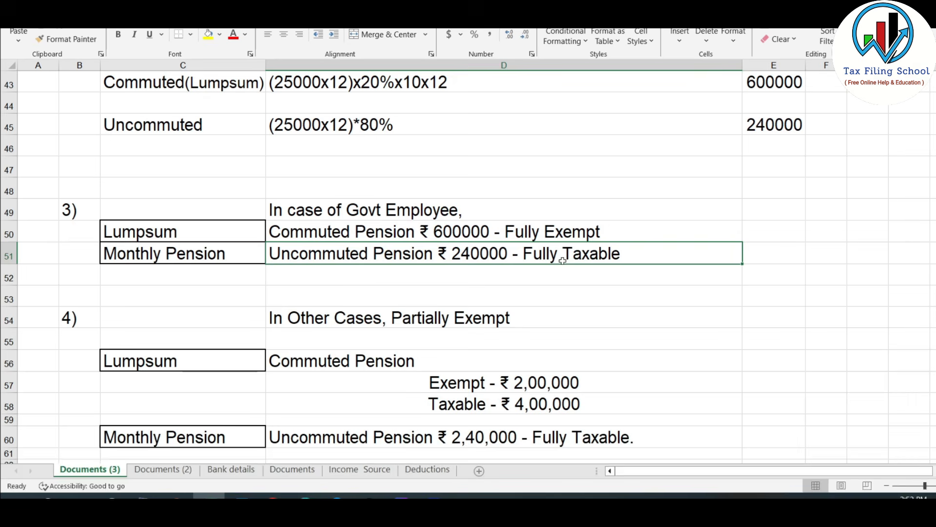
pyautogui.scroll(-2, 584, 238)
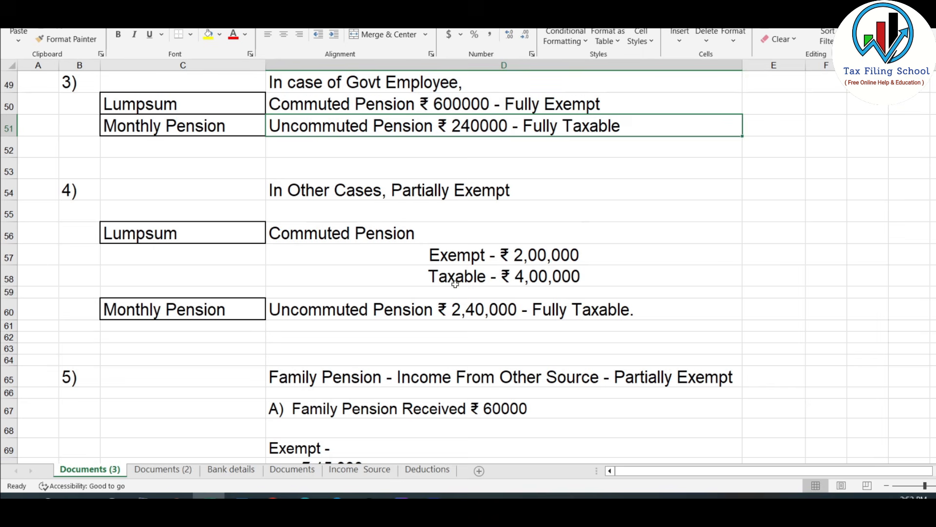
pyautogui.click(542, 314)
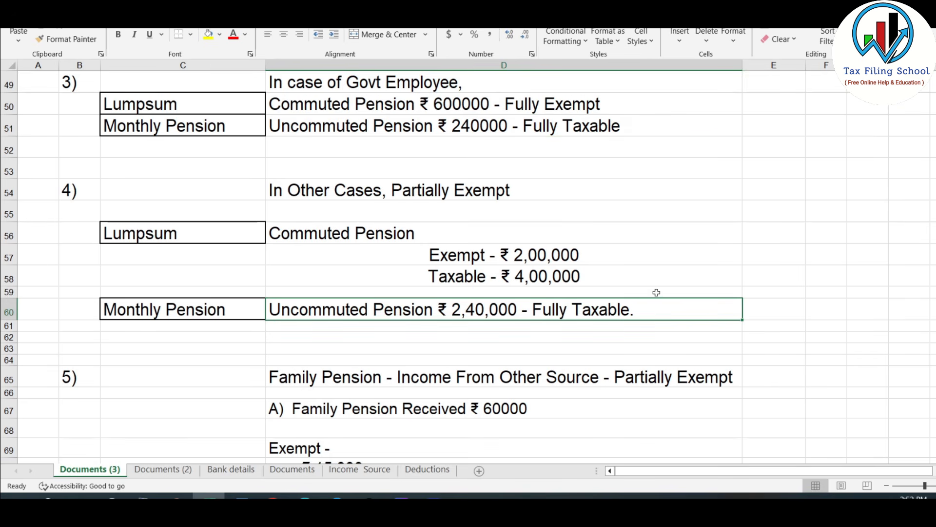
pyautogui.hotkey('alt', 'Tab')
# Step: Compare the section 17(1) salary amount with the monthly pension and employer-funded LIC pension in the Income Source sheet
pyautogui.click(823, 146)
pyautogui.doubleClick(827, 148)
pyautogui.hotkey('alt', 'Tab')
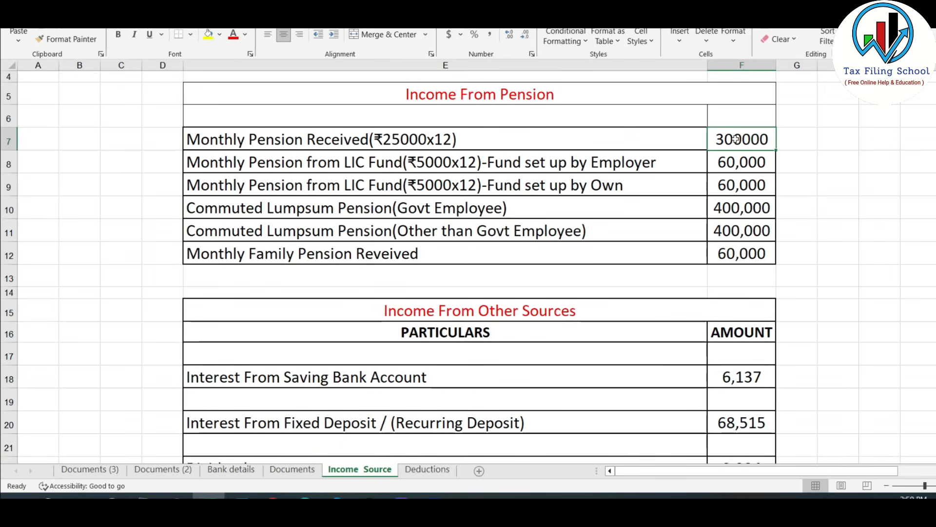
pyautogui.click(755, 163)
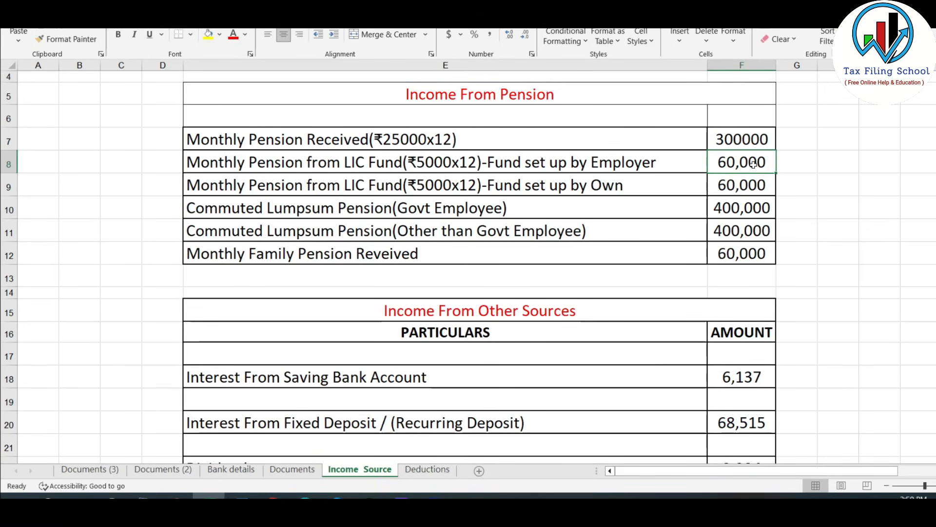
pyautogui.moveTo(736, 139); pyautogui.dragTo(752, 162)
pyautogui.hotkey('alt', 'Tab')
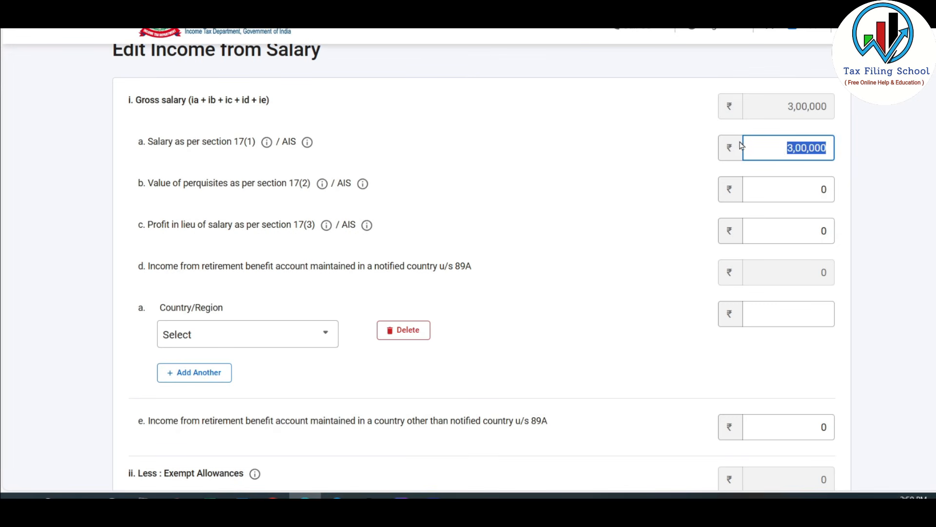
pyautogui.hotkey('alt', 'Tab')
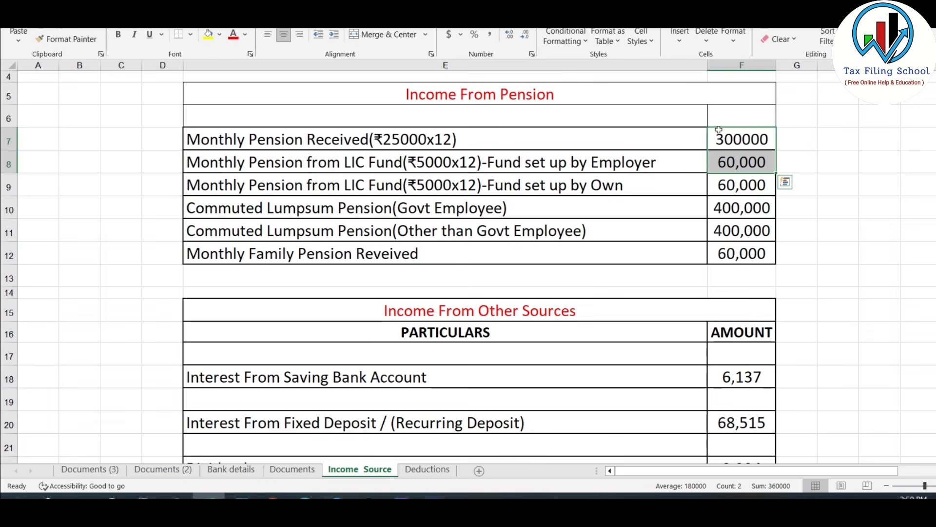
# Step: Examine all pension amounts in F7:F12 of the Income Source sheet against the section 17(1) salary field
pyautogui.click(729, 141)
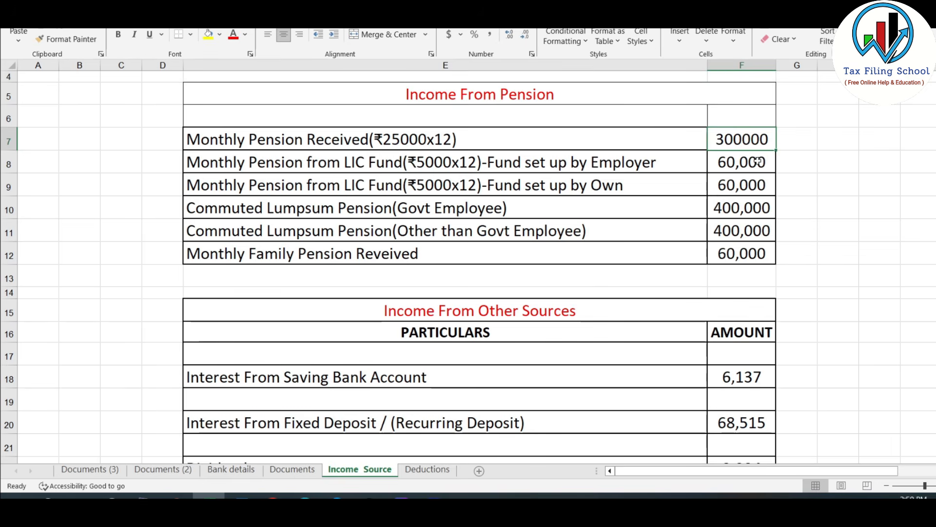
pyautogui.moveTo(741, 139); pyautogui.dragTo(746, 256)
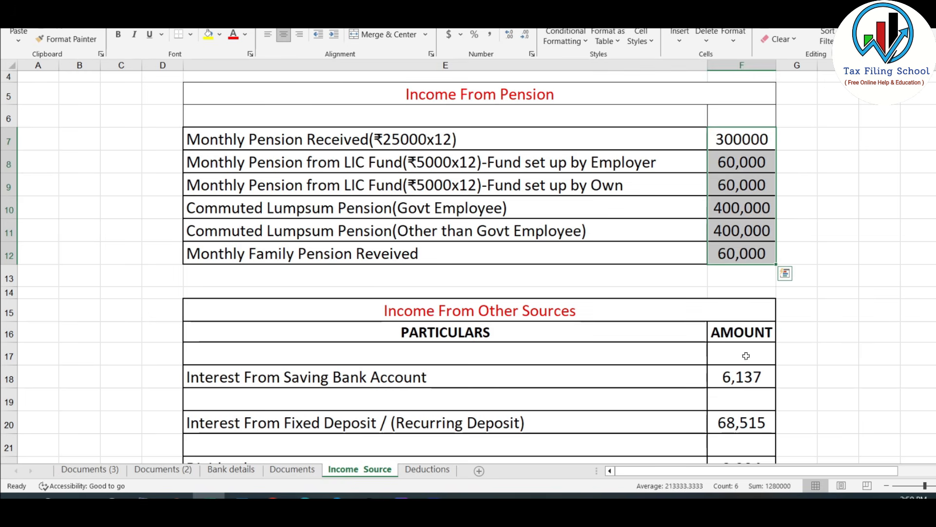
pyautogui.click(748, 140)
pyautogui.moveTo(757, 137); pyautogui.dragTo(762, 255)
pyautogui.hotkey('alt', 'Tab')
pyautogui.moveTo(780, 149); pyautogui.dragTo(846, 148)
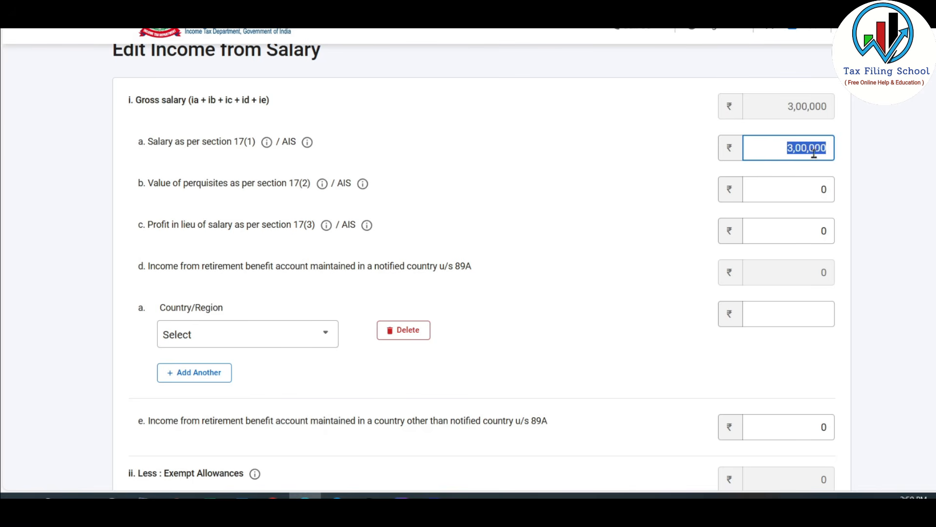
pyautogui.click(810, 149)
pyautogui.click(842, 173)
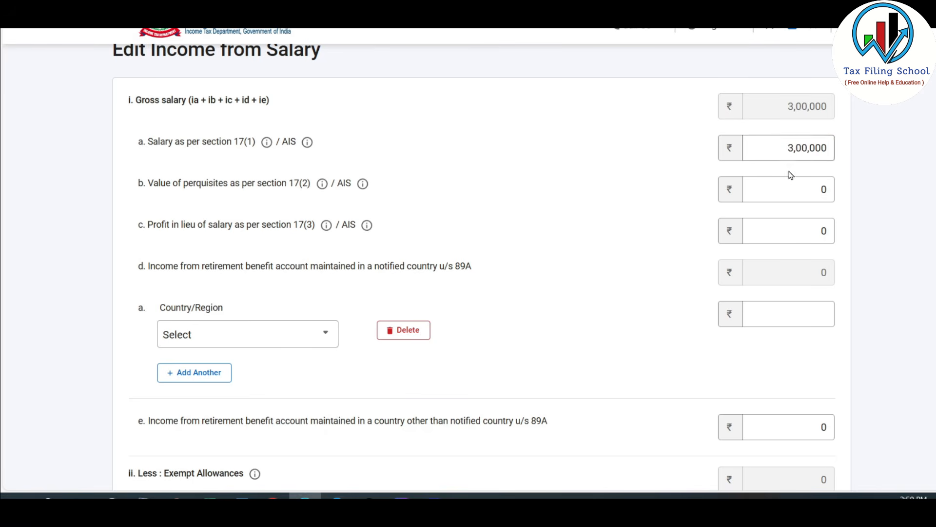
pyautogui.doubleClick(829, 138)
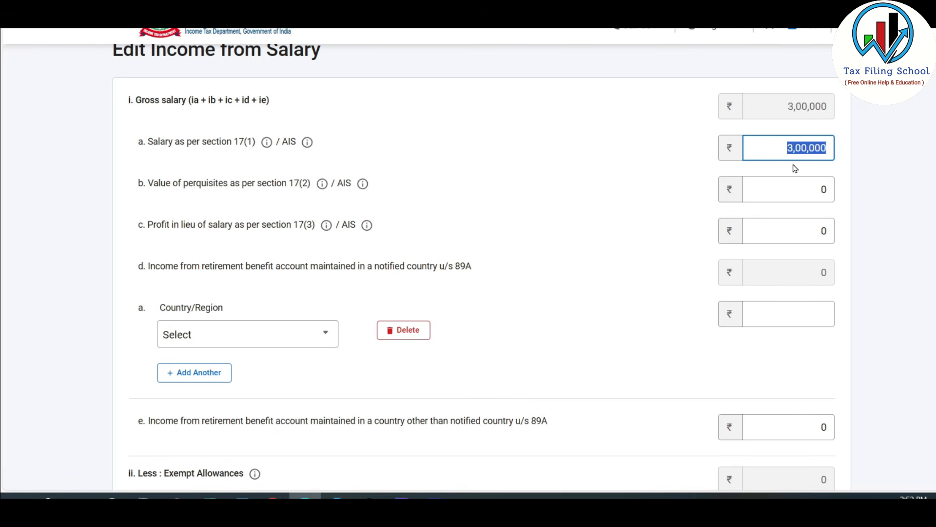
# Step: Switch to the Documents (3) sheet and examine the exempt portion of commuted pension for government and other employees
pyautogui.hotkey('alt', 'Tab')
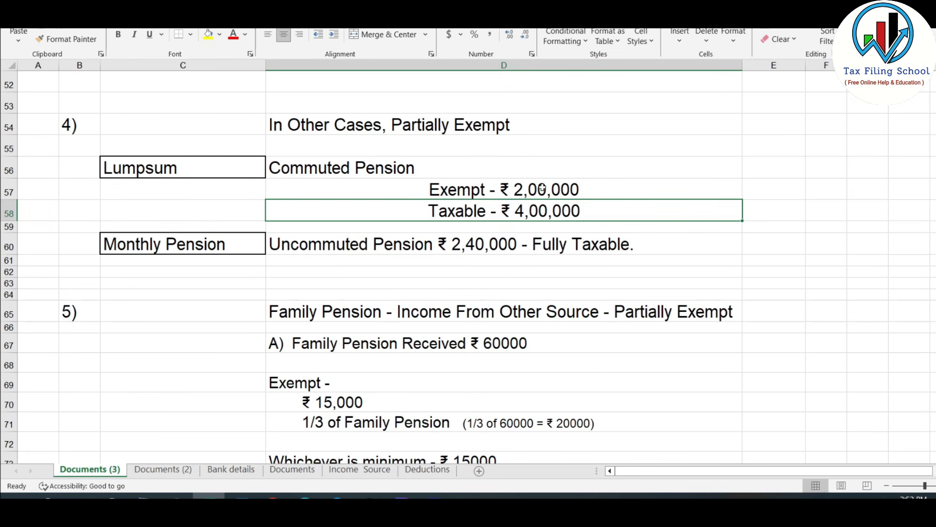
pyautogui.click(546, 190)
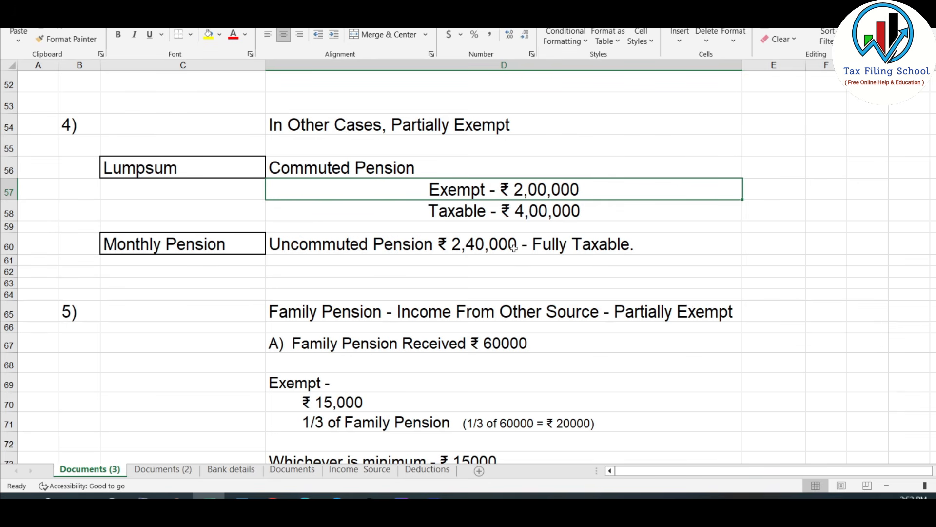
pyautogui.scroll(4, 514, 248)
pyautogui.scroll(-1, 512, 247)
pyautogui.press('Up')
pyautogui.press('Up')
pyautogui.press('Up')
pyautogui.press('Up')
pyautogui.press('Up')
pyautogui.press('Up')
pyautogui.press('Up')
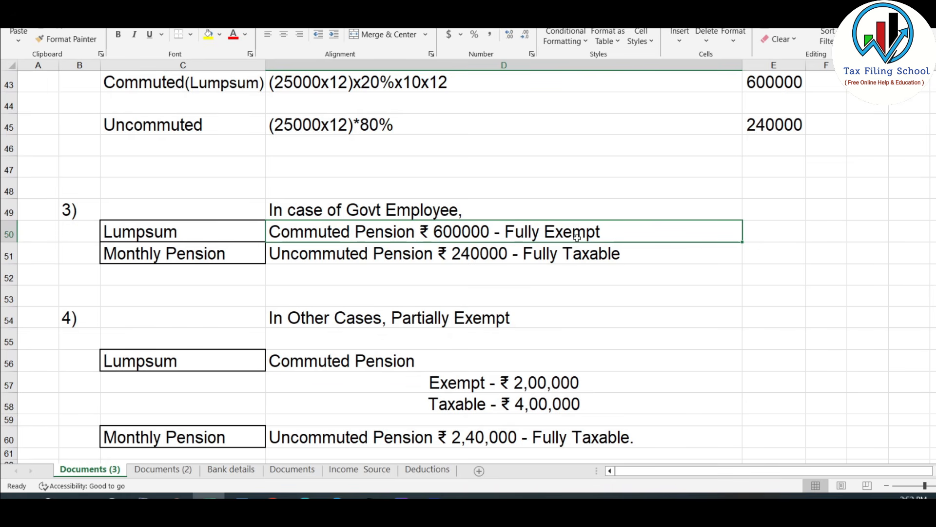
# Step: Back in the tax portal, claim a 2,00,000 exempt allowance under Sec 10(10A)-Commuted value of pension received
pyautogui.hotkey('alt', 'Tab')
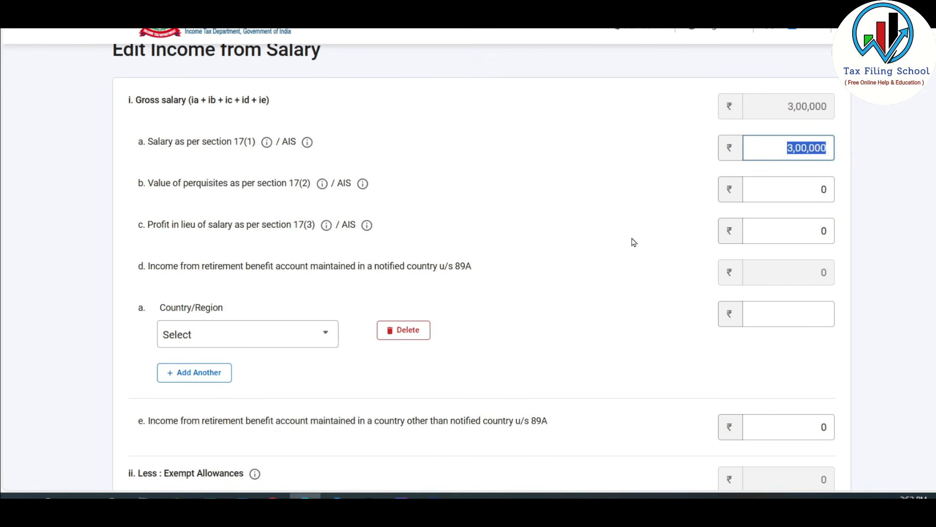
pyautogui.scroll(-5, 600, 181)
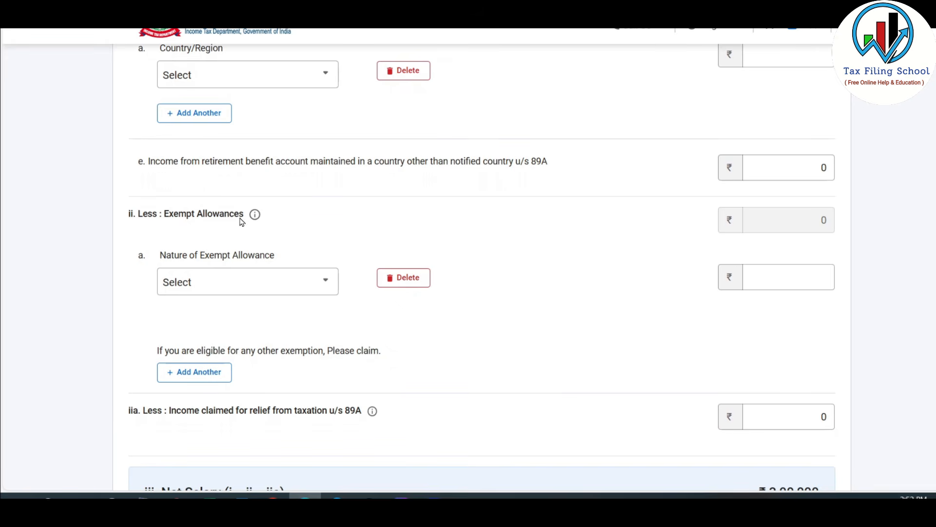
pyautogui.scroll(-1, 241, 222)
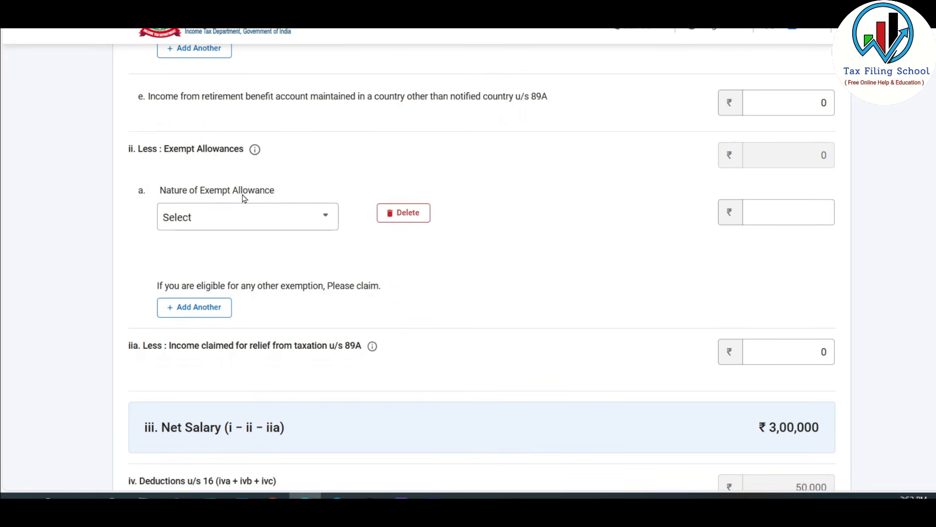
pyautogui.click(315, 215)
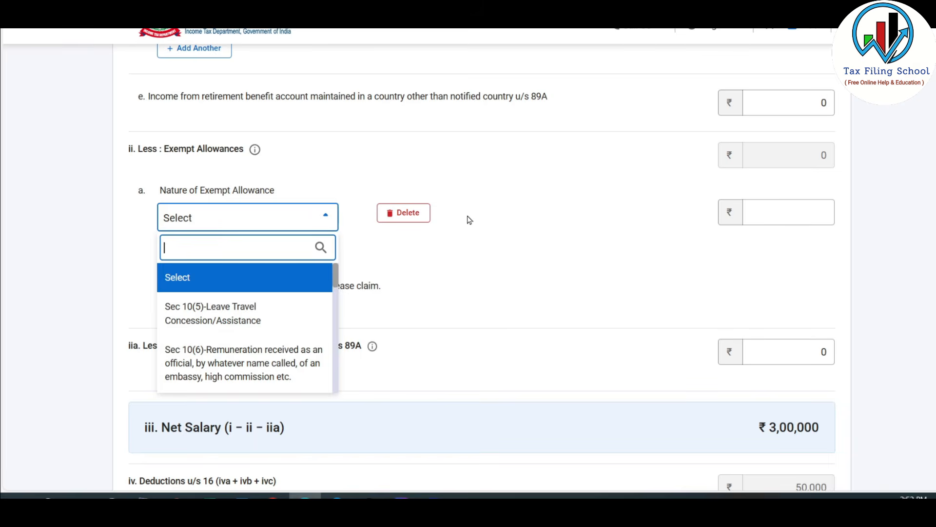
pyautogui.scroll(-3, 332, 250)
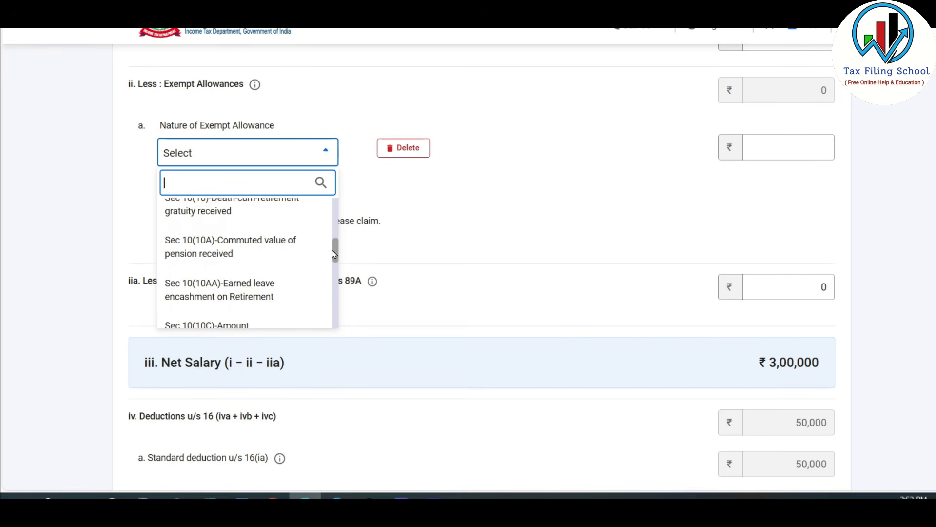
pyautogui.click(269, 252)
pyautogui.click(793, 150)
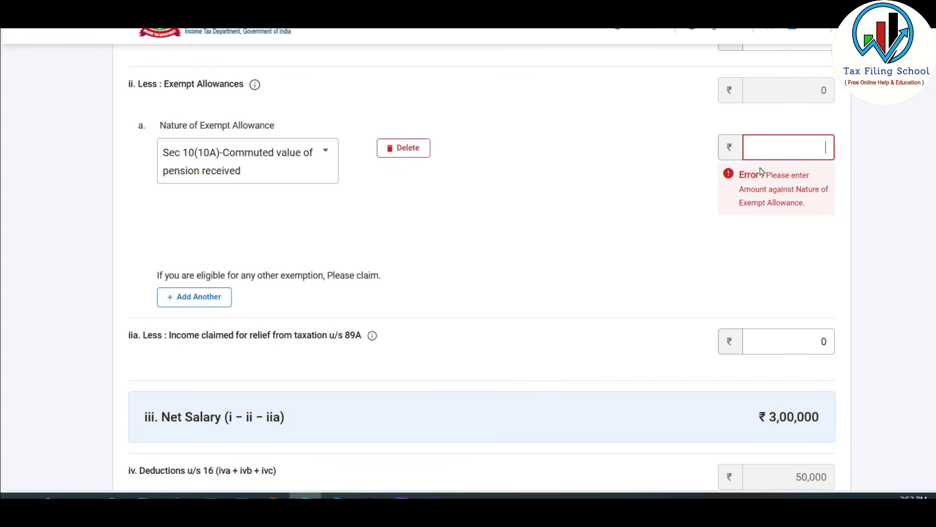
pyautogui.write('200000')
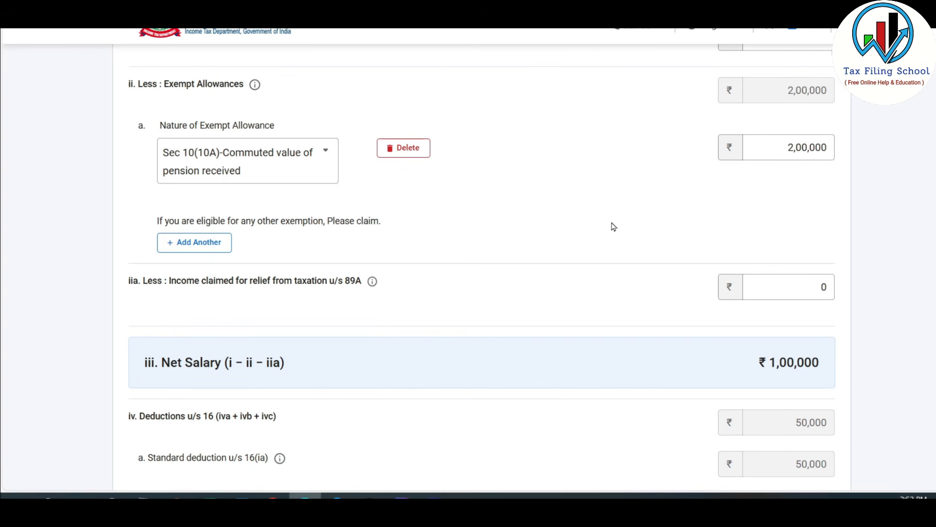
# Step: Set the gross salary to 5,00,000, check the section 16 deductions, and save the salary income
pyautogui.scroll(4, 613, 225)
pyautogui.scroll(-4, 613, 226)
pyautogui.scroll(2, 652, 234)
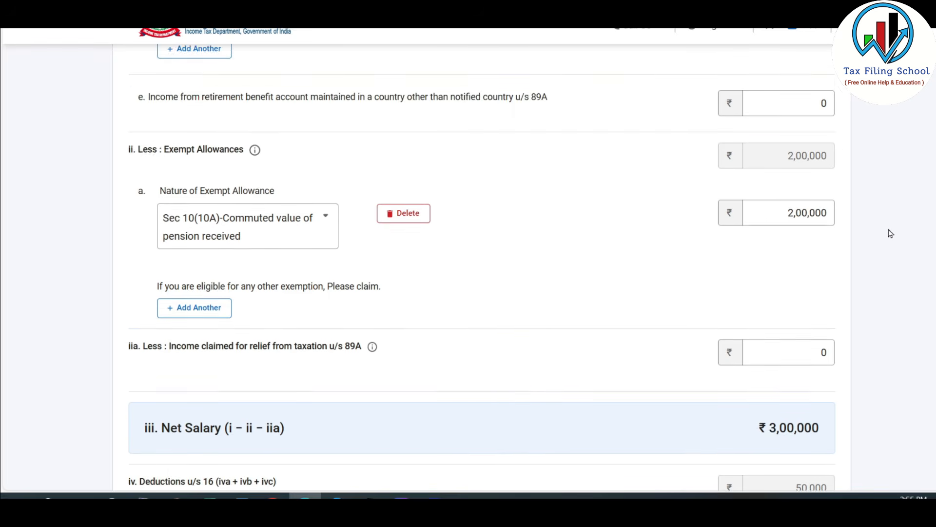
pyautogui.scroll(-3, 888, 232)
pyautogui.scroll(-1, 773, 292)
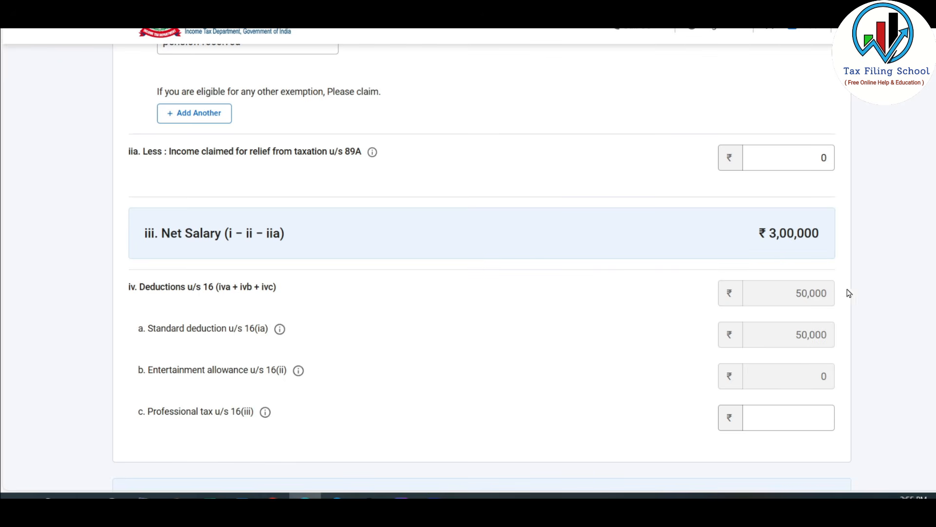
pyautogui.scroll(-5, 831, 324)
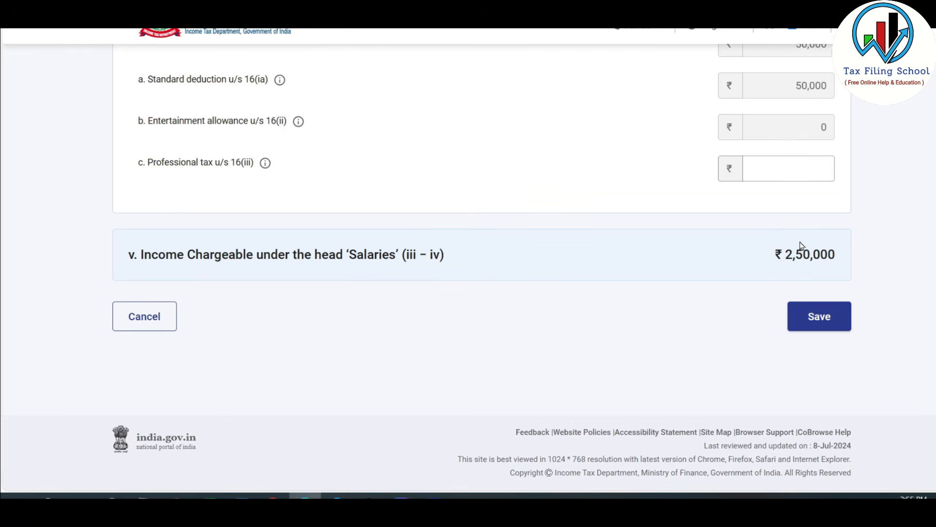
pyautogui.click(823, 318)
# Step: Change the interest from the saving bank account to 6,137, taken from the Income Source sheet, and save it
pyautogui.scroll(-1, 639, 317)
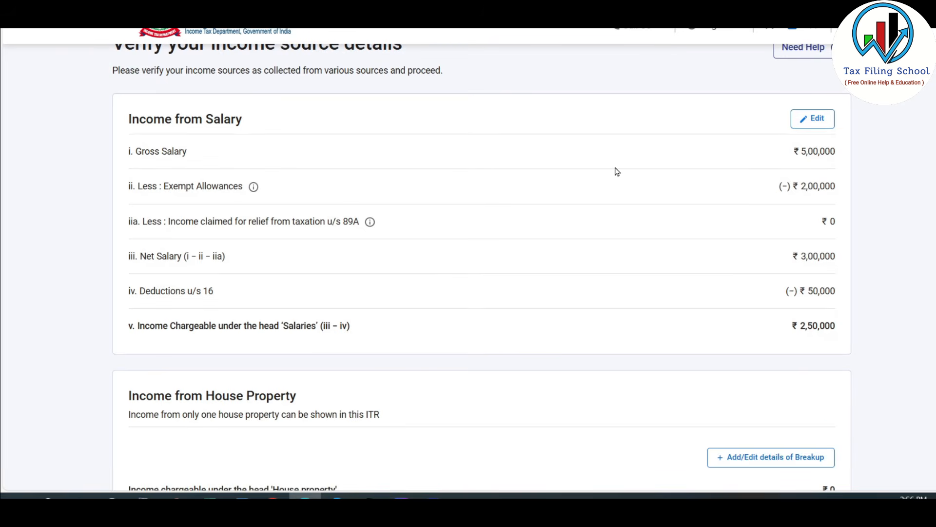
pyautogui.scroll(-8, 617, 172)
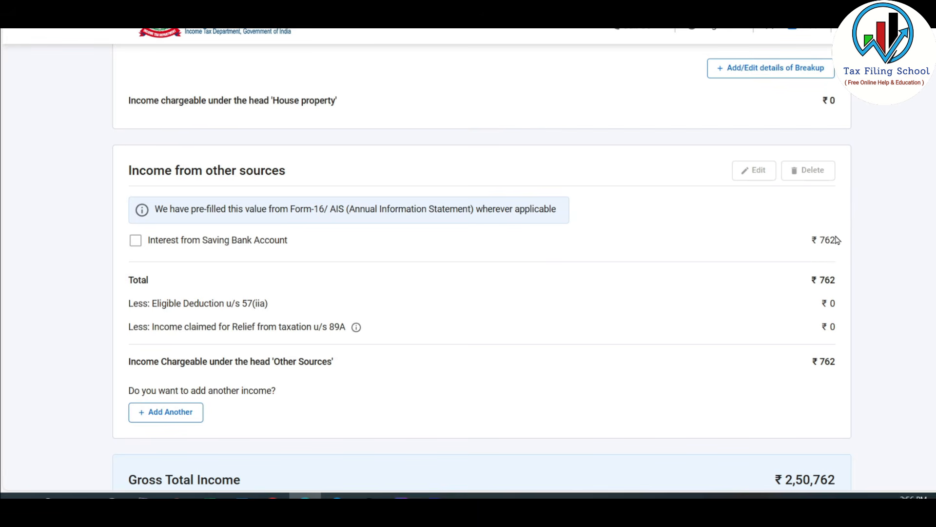
pyautogui.click(129, 243)
pyautogui.click(752, 176)
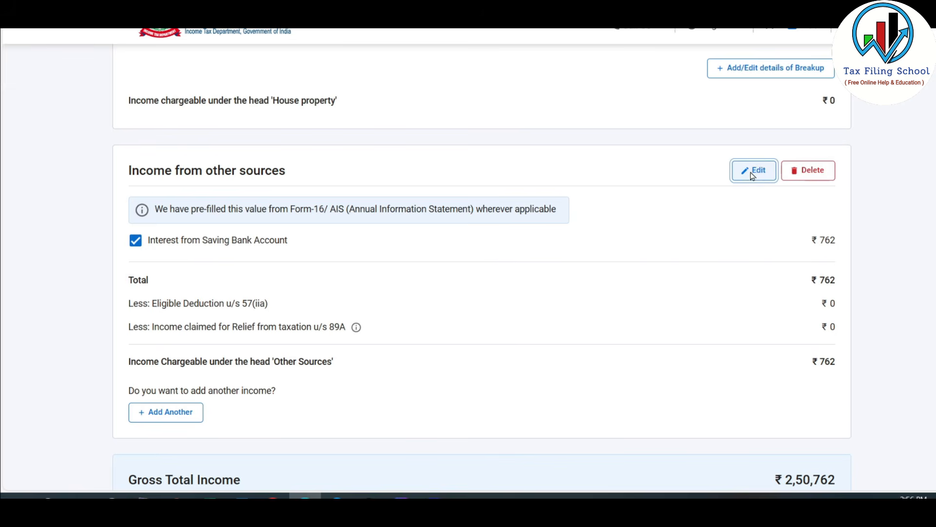
pyautogui.moveTo(465, 217); pyautogui.dragTo(543, 218)
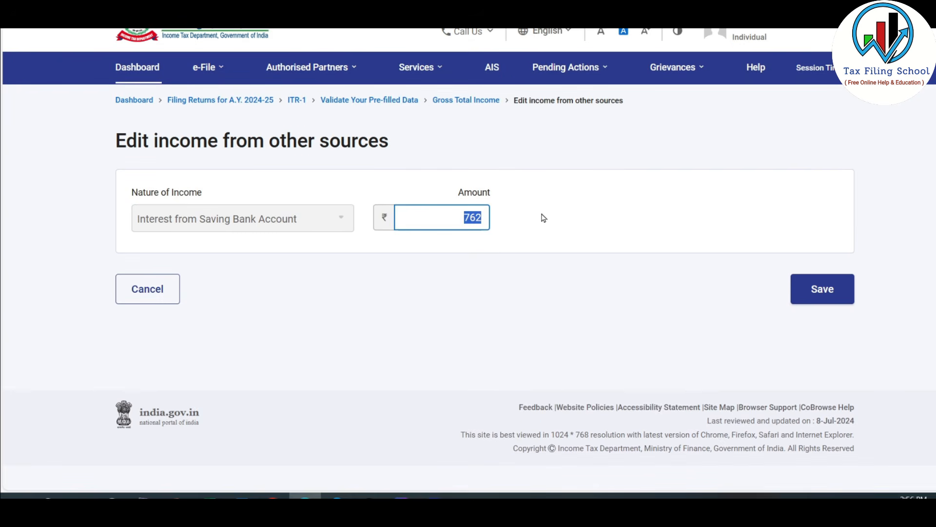
pyautogui.hotkey('alt', 'Tab')
pyautogui.click(371, 469)
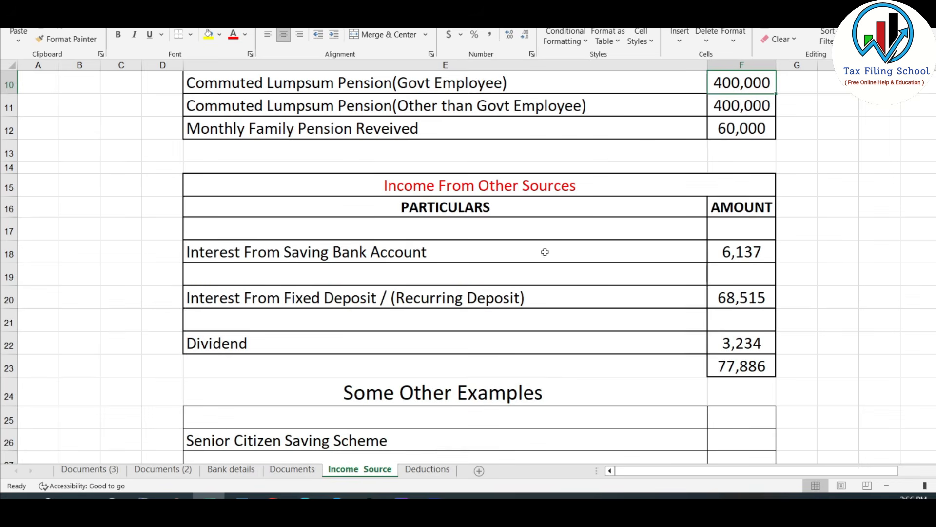
pyautogui.click(740, 257)
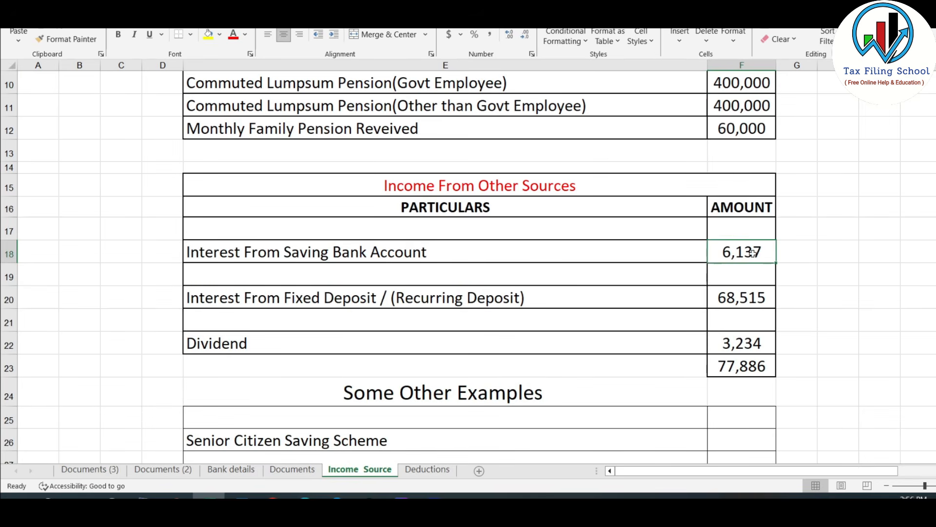
pyautogui.hotkey('alt', 'Tab')
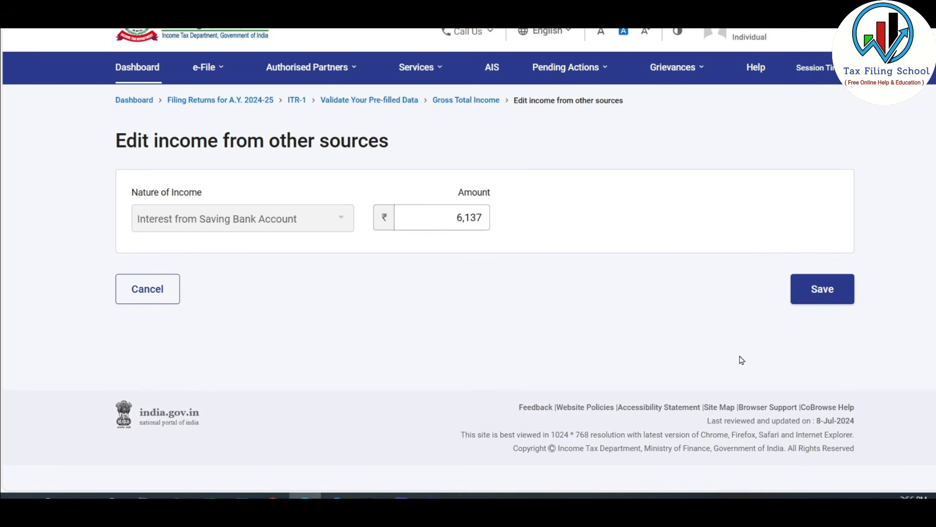
pyautogui.click(824, 296)
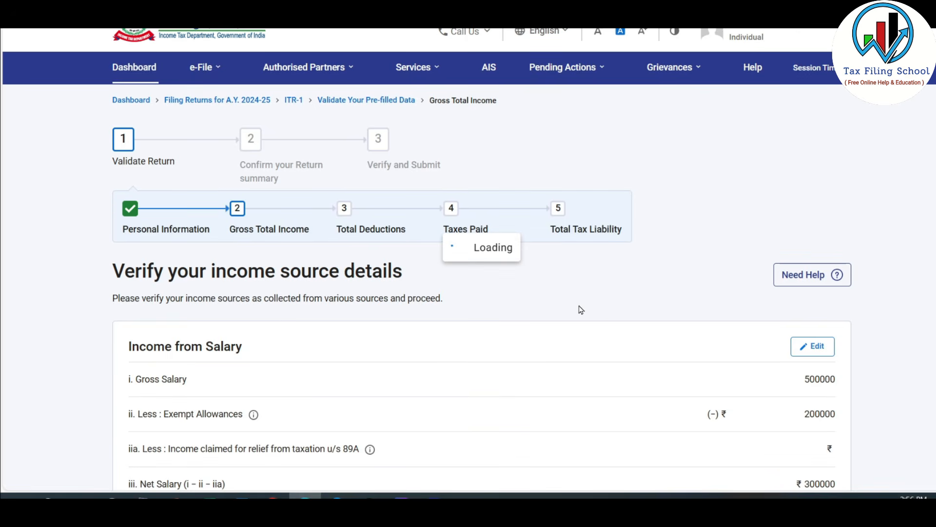
# Step: Add another income from other sources, declaring interest from bank, post office or cooperative society deposits of 68,515
pyautogui.scroll(-12, 591, 281)
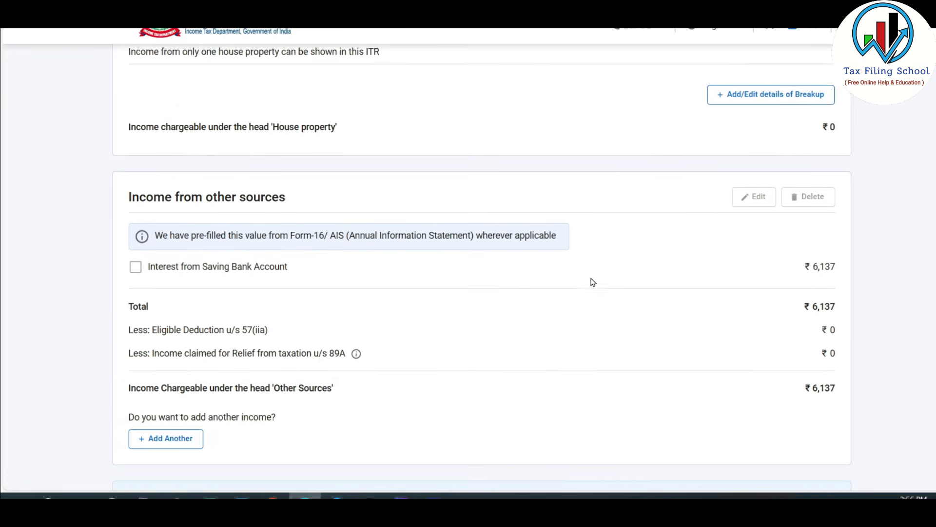
pyautogui.scroll(-1, 537, 284)
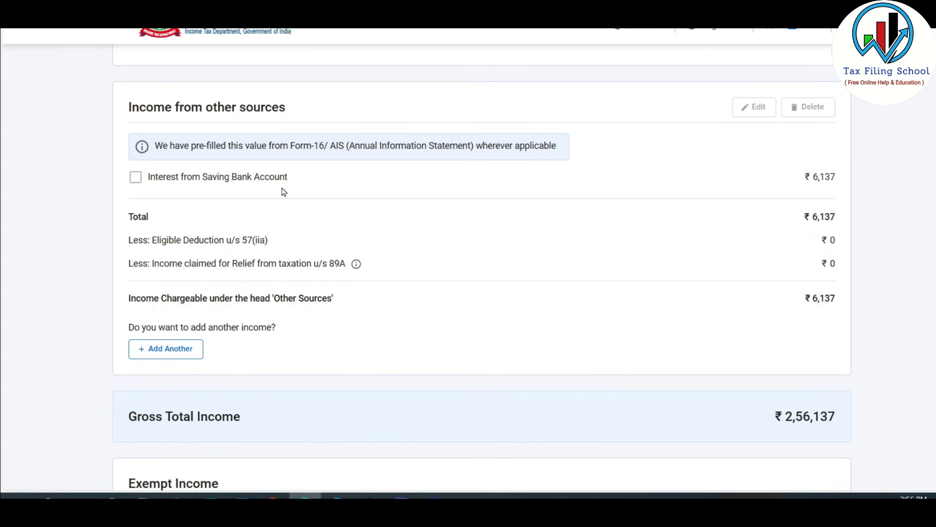
pyautogui.scroll(-1, 314, 196)
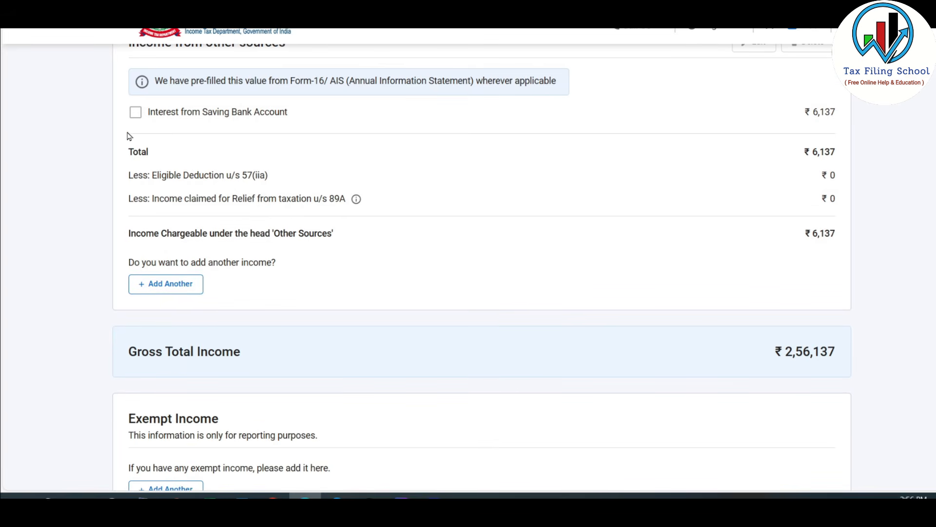
pyautogui.click(168, 288)
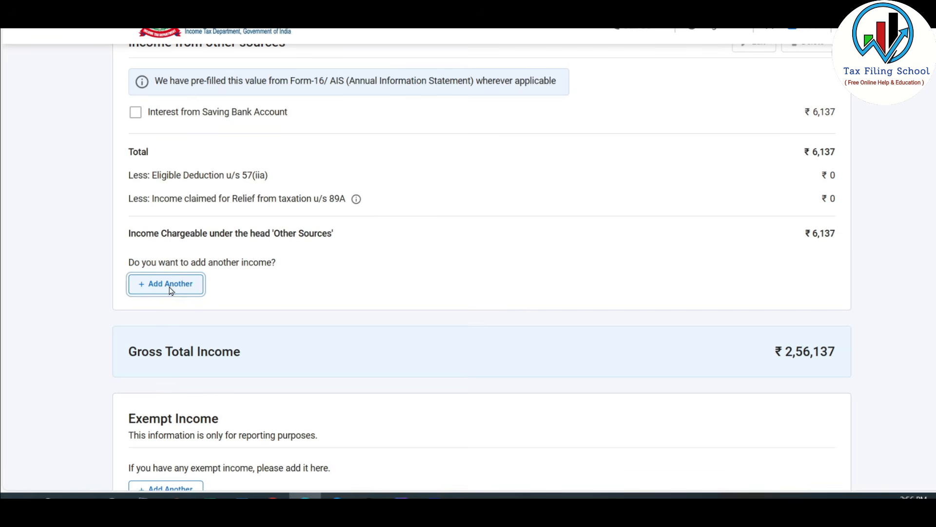
pyautogui.scroll(-3, 291, 235)
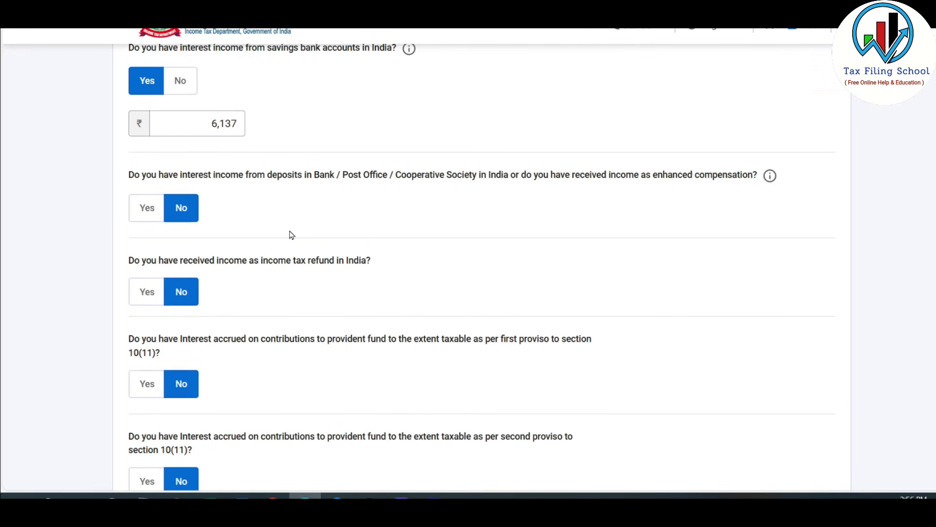
pyautogui.scroll(-1, 291, 235)
pyautogui.scroll(1, 291, 186)
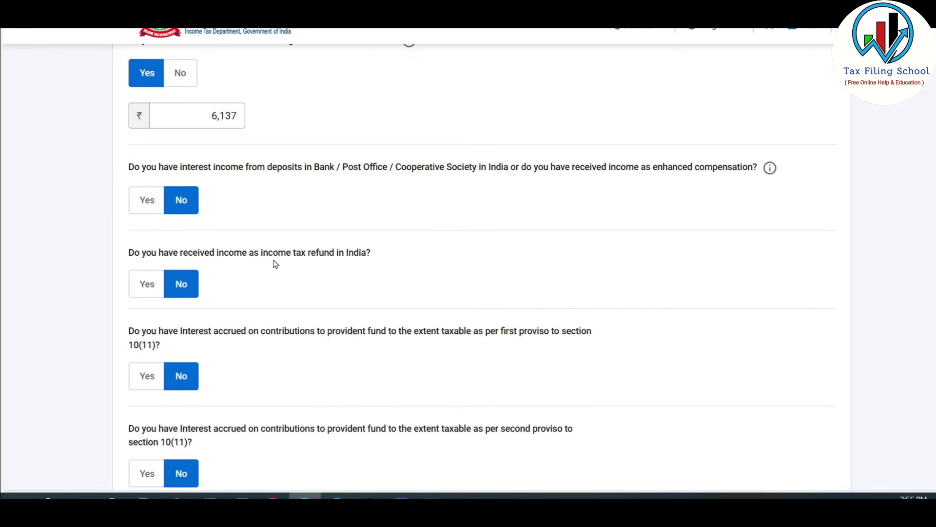
pyautogui.scroll(-1, 284, 331)
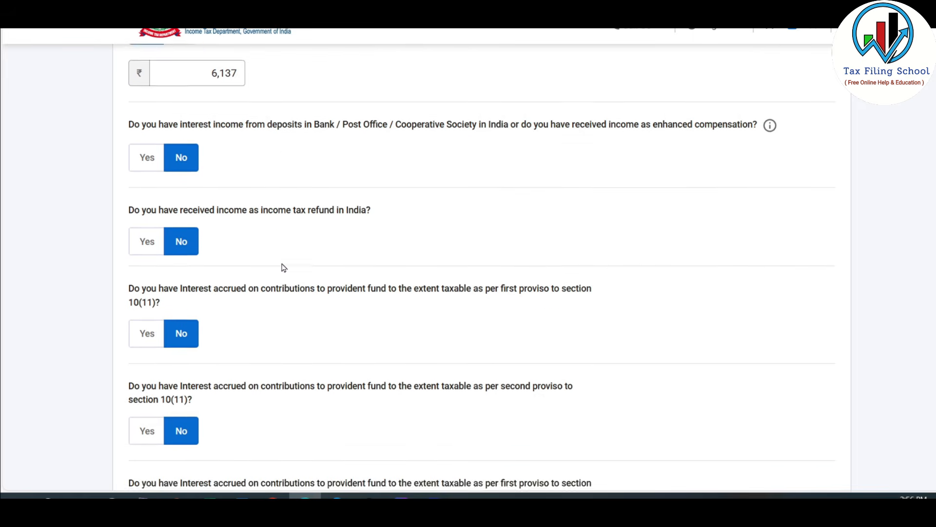
pyautogui.scroll(2, 282, 268)
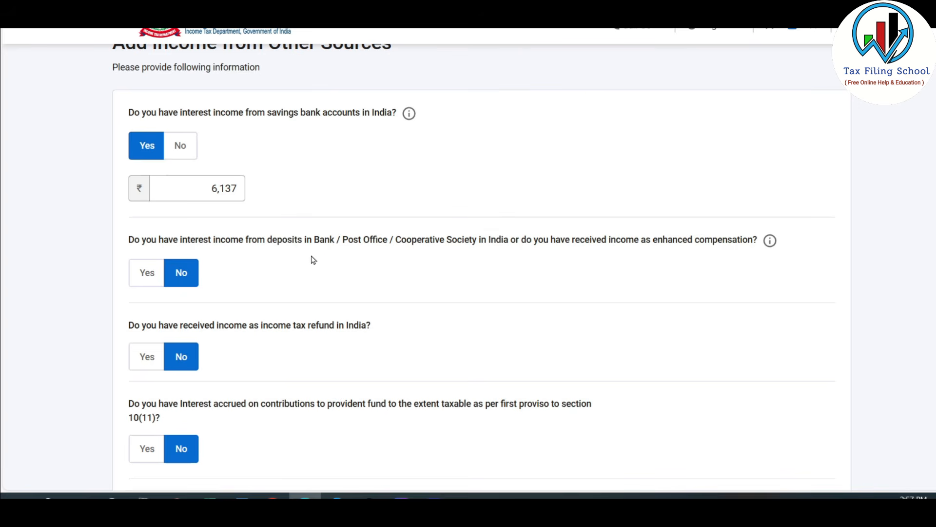
pyautogui.click(147, 272)
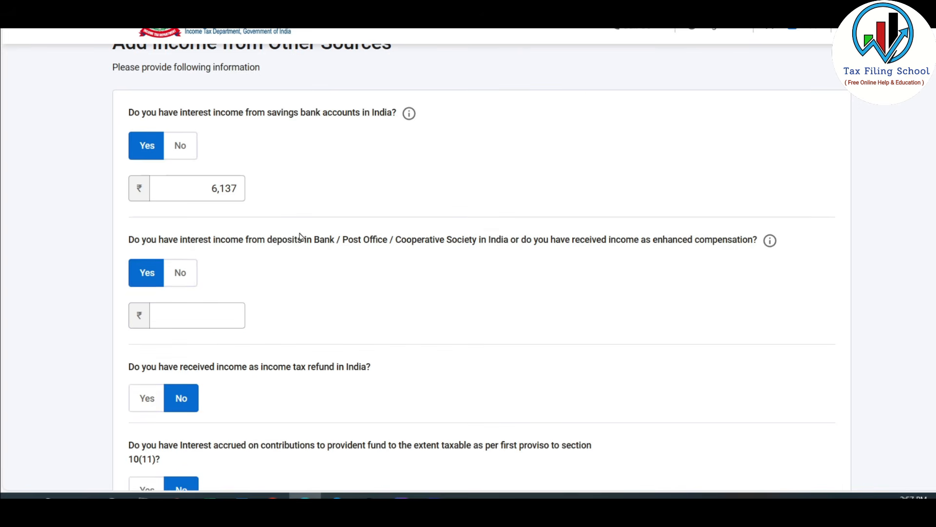
pyautogui.scroll(-1, 307, 234)
pyautogui.click(199, 251)
pyautogui.write('68515')
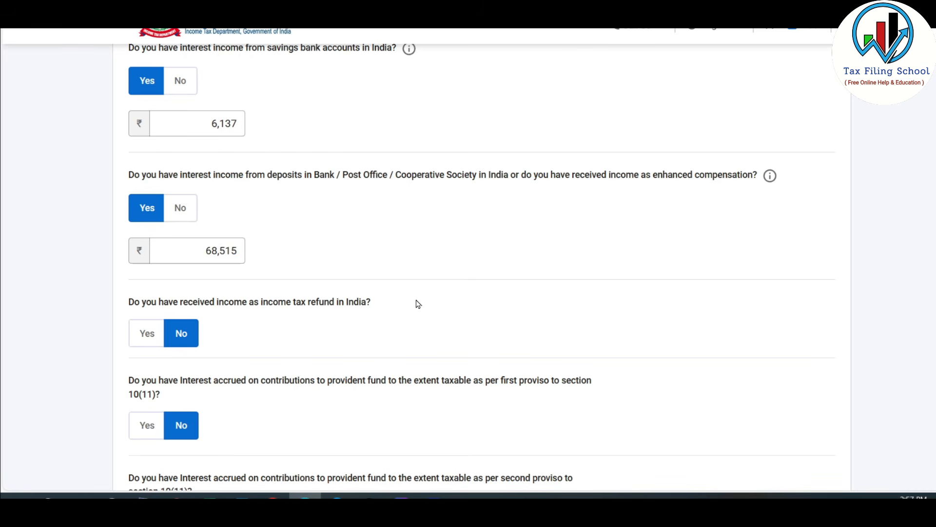
pyautogui.click(463, 268)
# Step: Answer Yes to having family pension income and enter an amount of 60,000
pyautogui.scroll(-2, 473, 272)
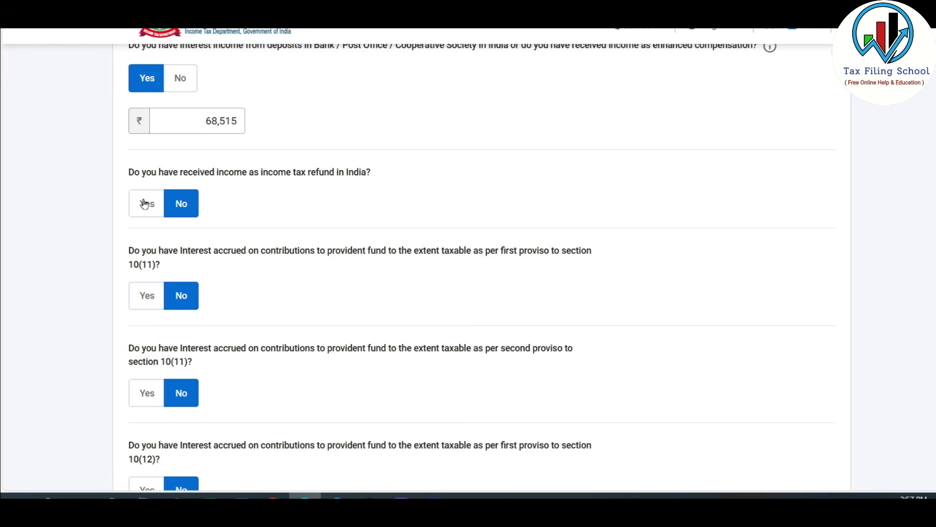
pyautogui.scroll(-7, 414, 173)
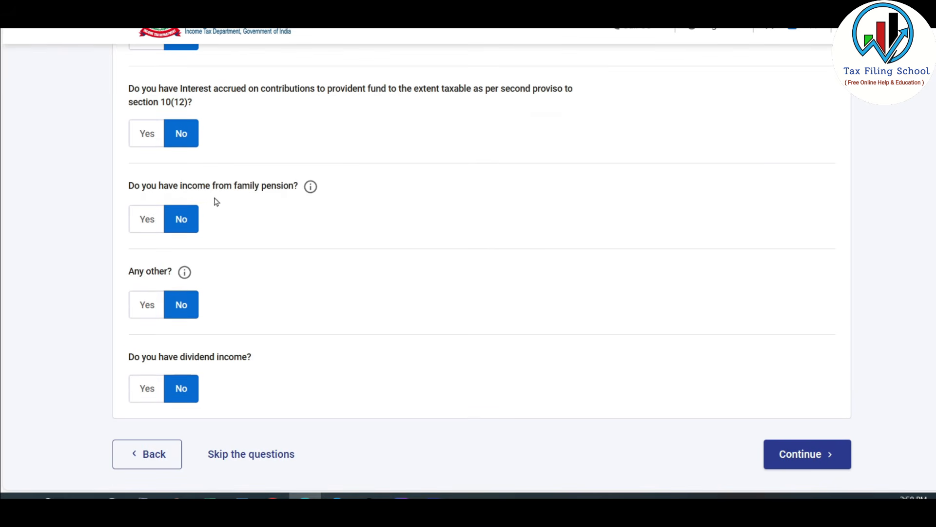
pyautogui.click(147, 222)
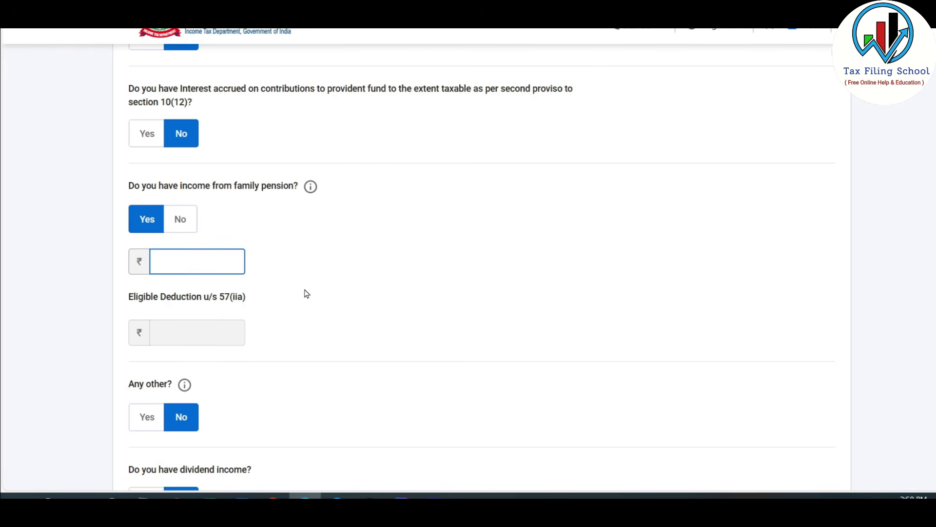
pyautogui.write('60000')
pyautogui.click(305, 290)
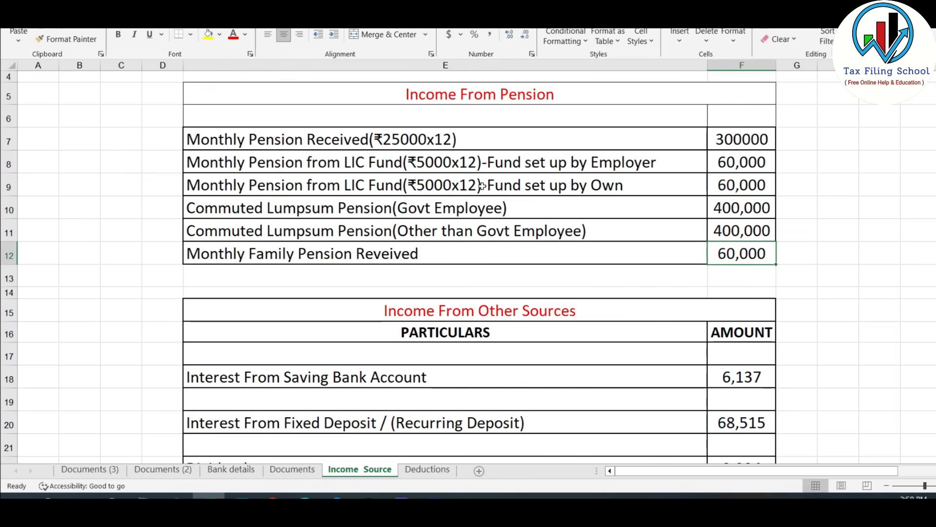
# Step: Check the self-funded LIC pension in the Income Source sheet and declare it under Any other as 60,000, described as "LIC Pension Fund"
pyautogui.click(482, 185)
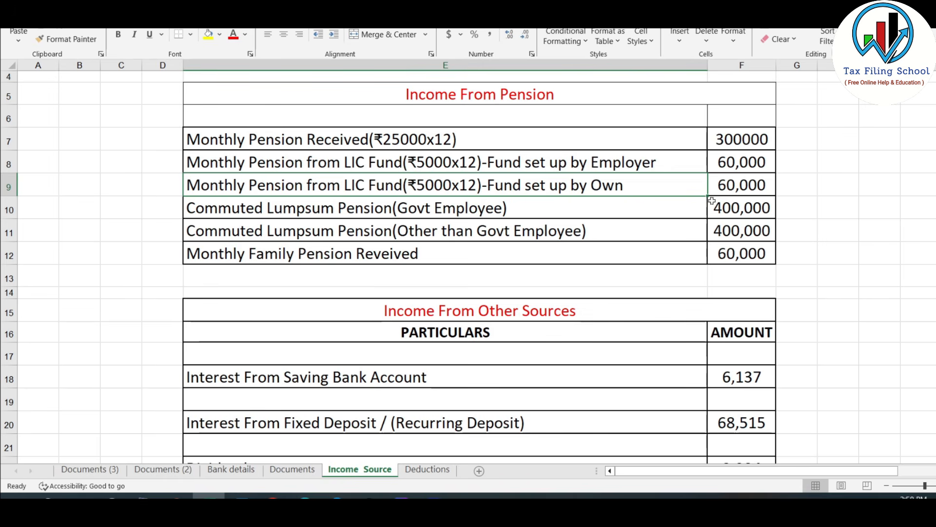
pyautogui.hotkey('alt', 'Tab')
pyautogui.scroll(-2, 307, 239)
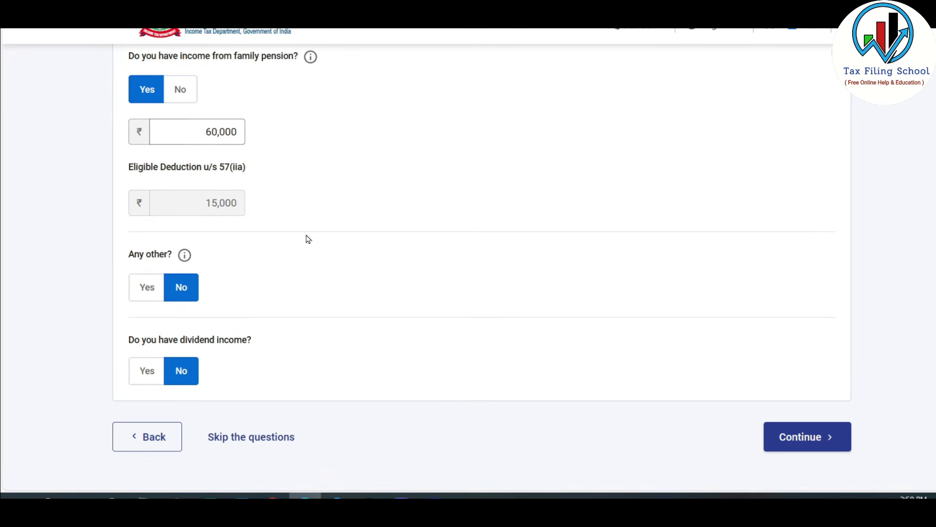
pyautogui.click(145, 288)
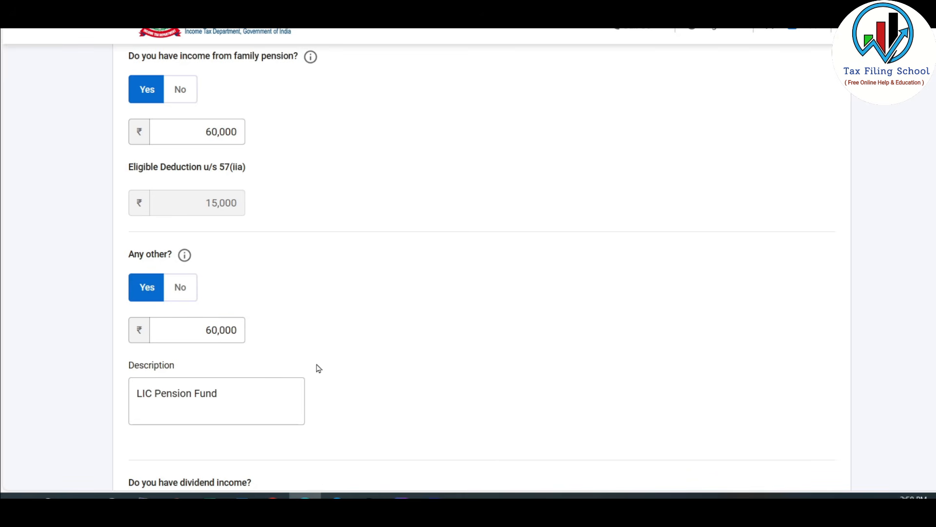
# Step: Answer Yes to having dividend income, enter an amount of 3,234 and continue to the income verification page
pyautogui.scroll(-4, 366, 329)
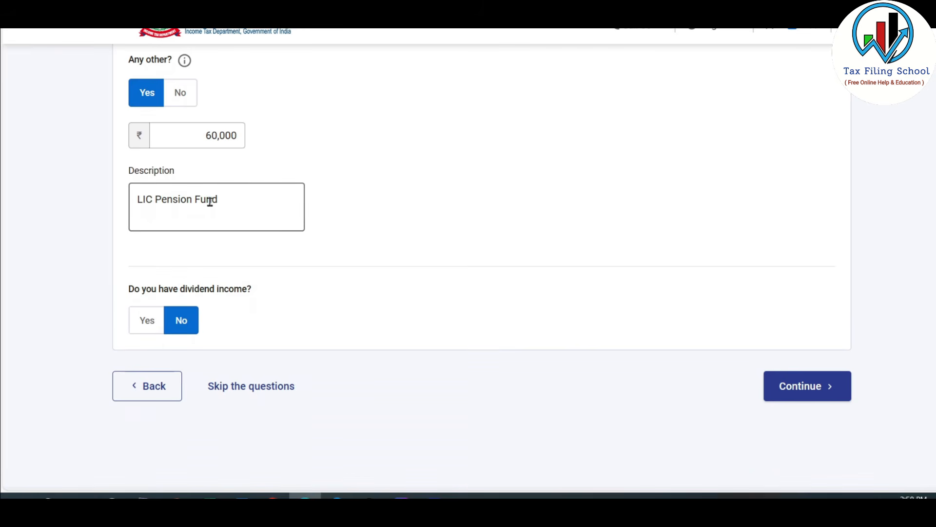
pyautogui.click(150, 323)
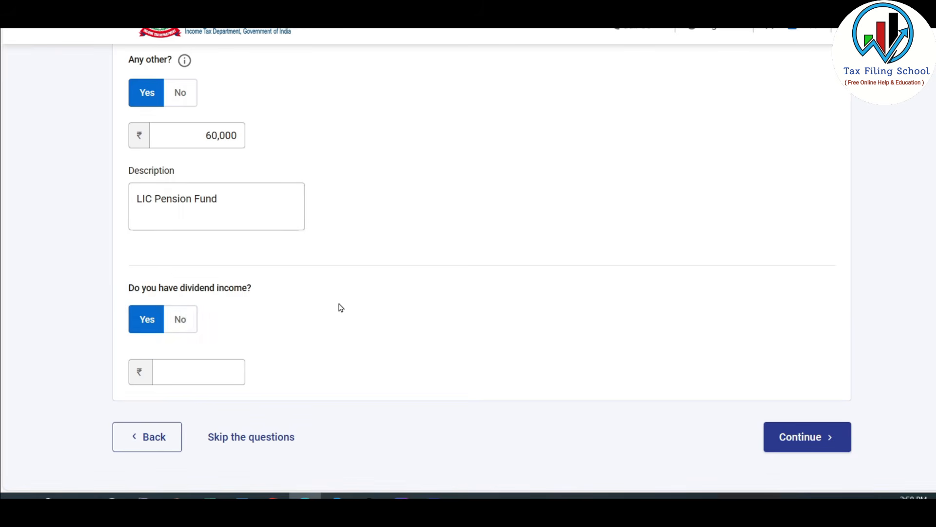
pyautogui.scroll(-1, 273, 305)
pyautogui.click(209, 311)
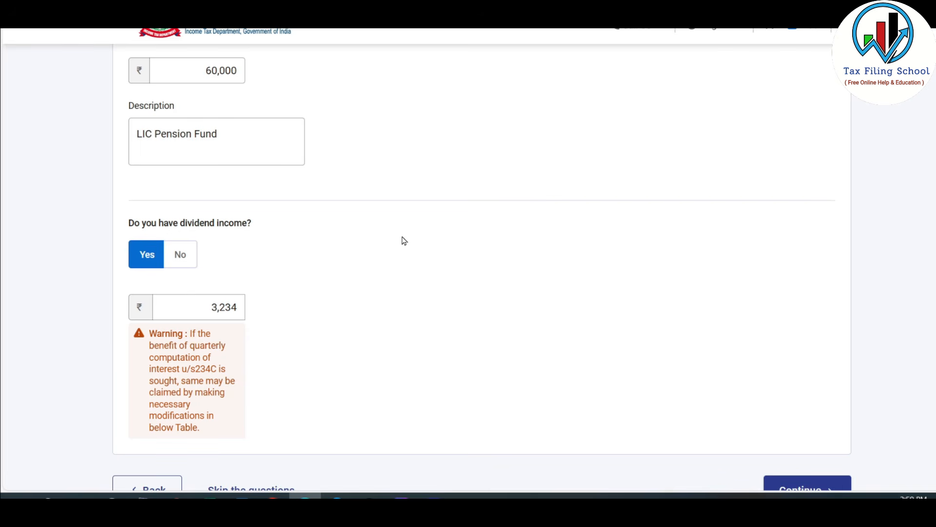
pyautogui.scroll(-3, 404, 241)
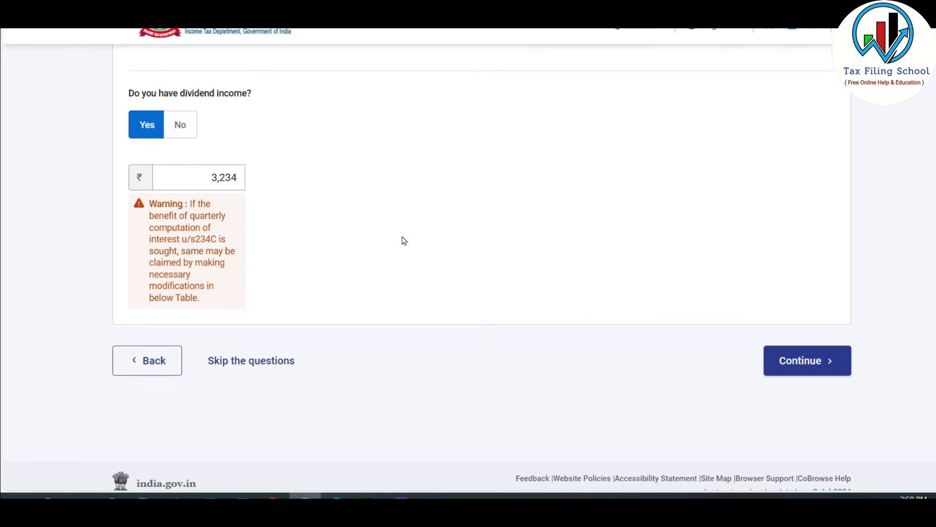
pyautogui.click(814, 363)
# Step: Open the Dividend Income entry for editing, check its quarterly breakup with 3,234 under Up to 15-Jun-2023, and save it
pyautogui.scroll(-6, 607, 262)
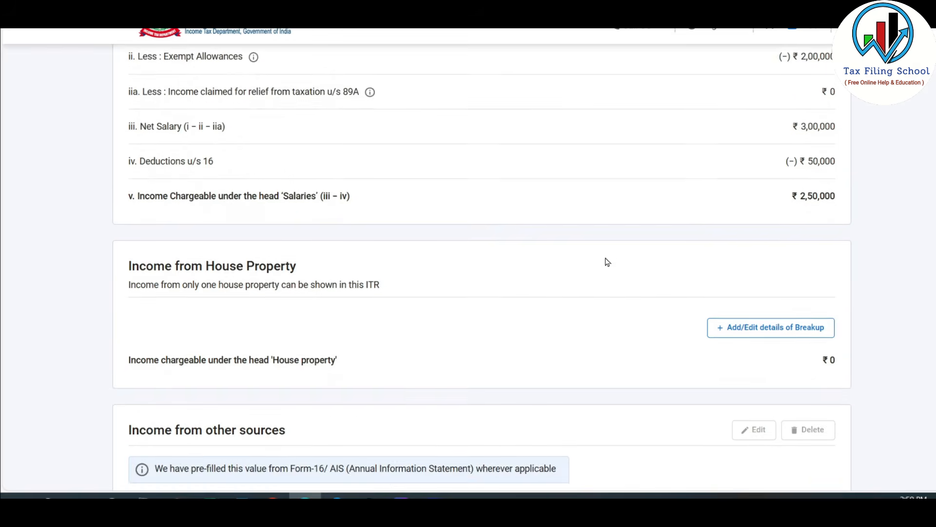
pyautogui.scroll(-3, 607, 261)
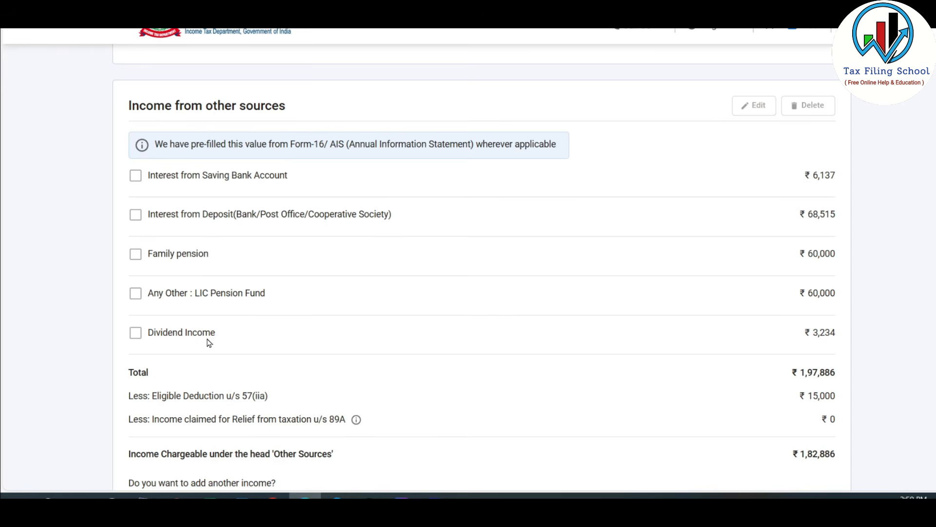
pyautogui.click(136, 334)
pyautogui.click(754, 105)
pyautogui.scroll(-2, 602, 217)
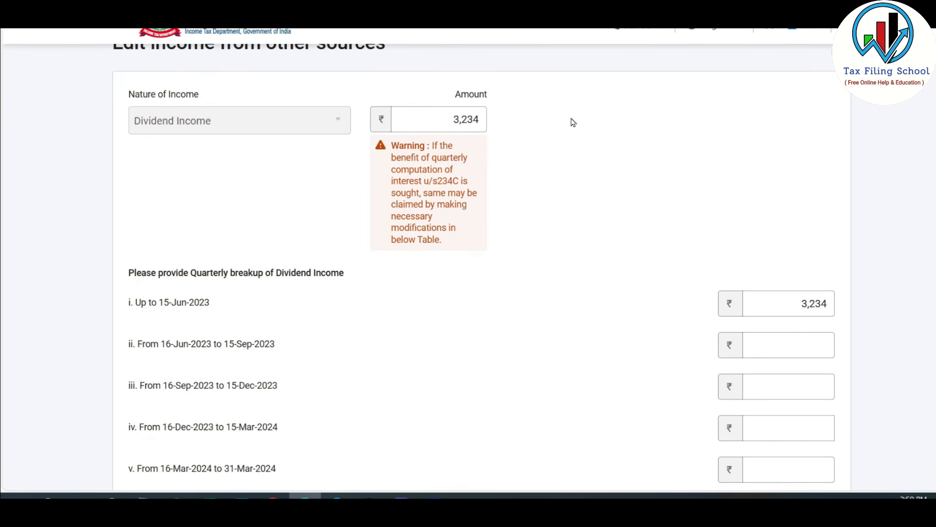
pyautogui.scroll(-2, 570, 119)
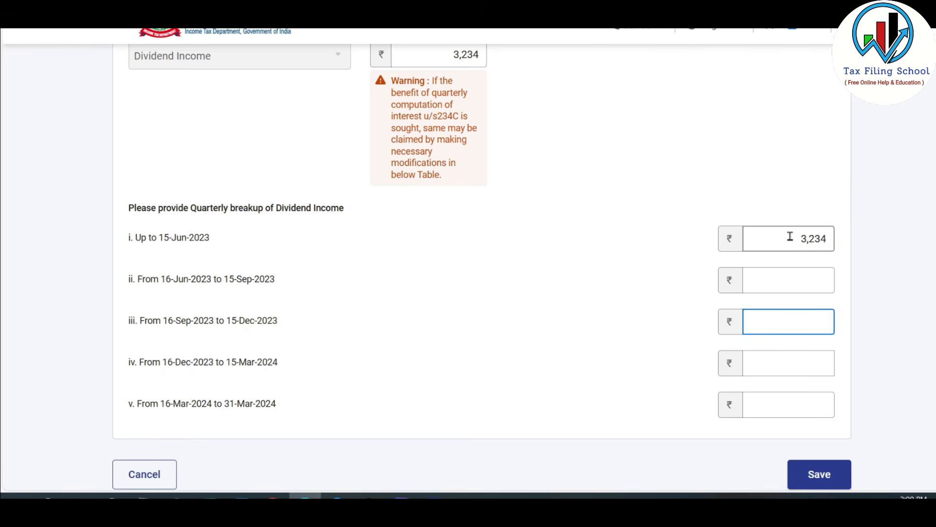
pyautogui.moveTo(799, 242); pyautogui.dragTo(859, 238)
pyautogui.click(889, 249)
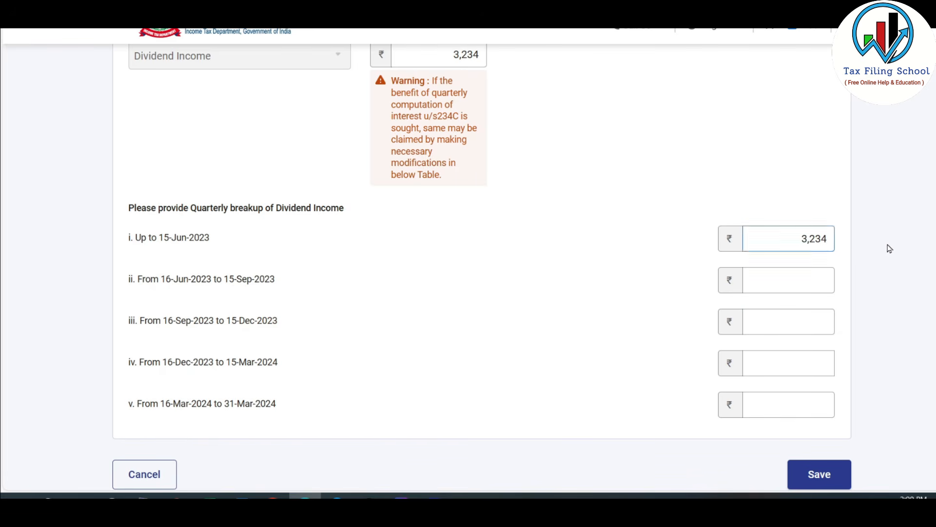
pyautogui.scroll(-1, 889, 249)
pyautogui.click(838, 417)
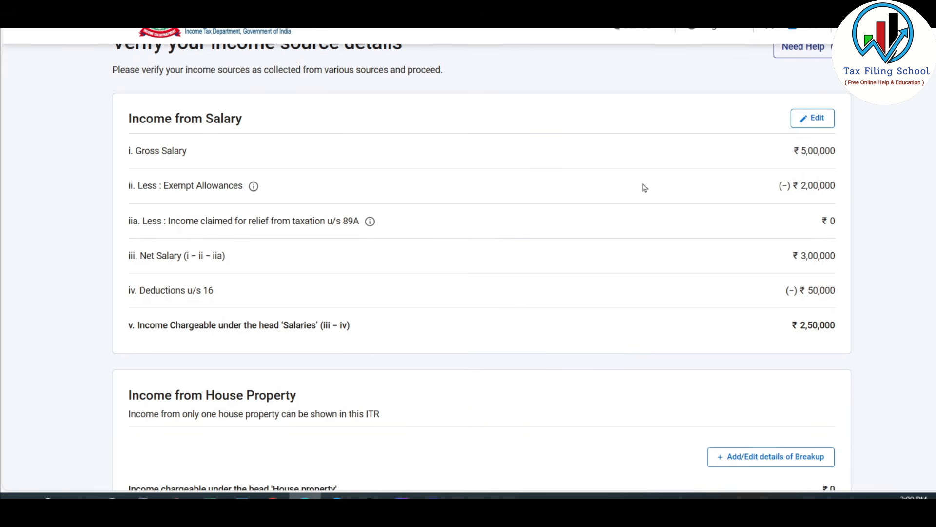
# Step: Add an exempt income of nature Any Other, described as "Gift from Son/Daughter", with an amount of 5,00,000
pyautogui.scroll(-9, 644, 188)
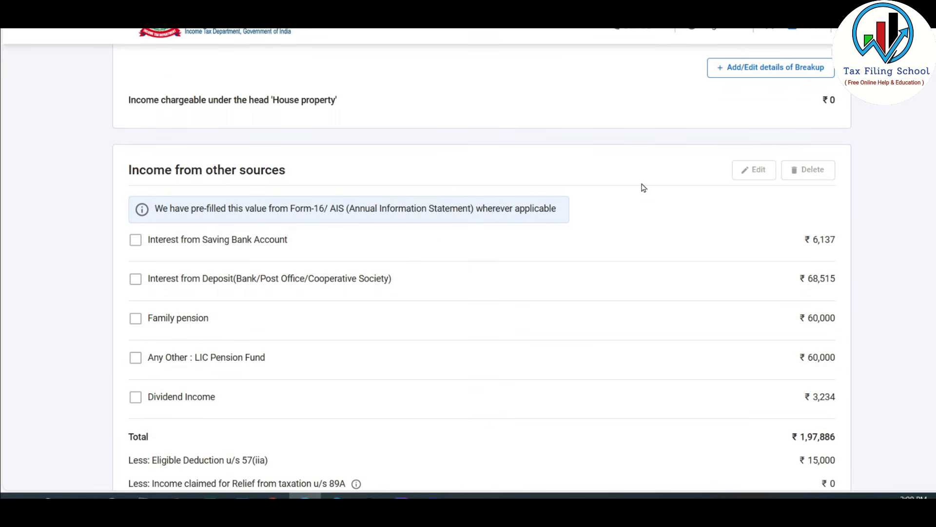
pyautogui.scroll(-1, 644, 188)
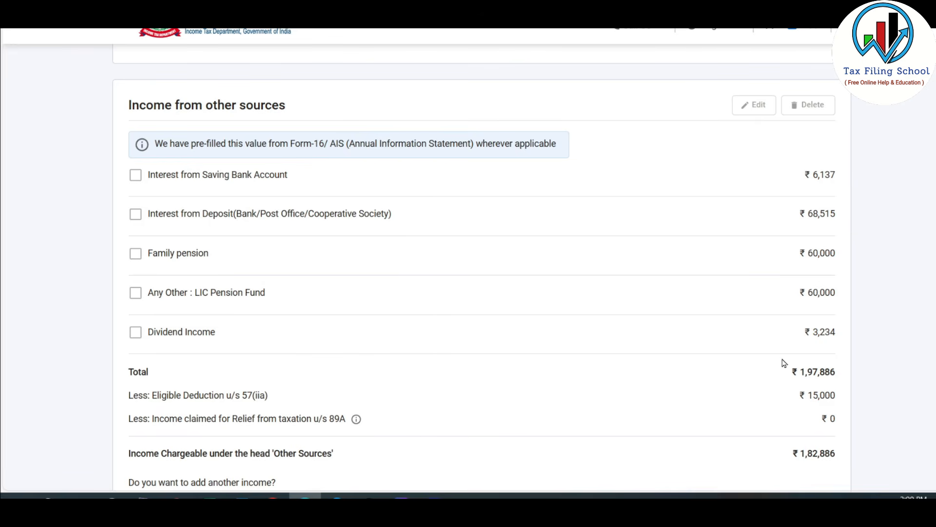
pyautogui.scroll(-8, 741, 299)
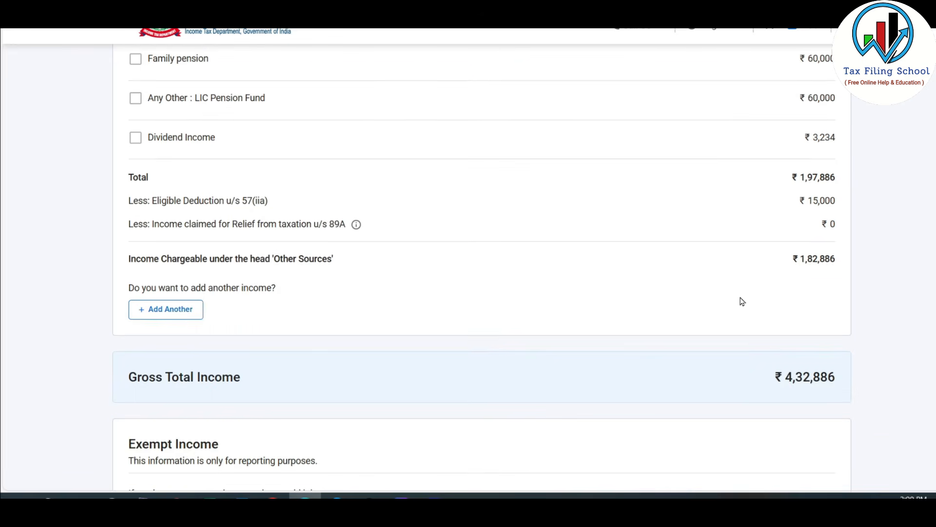
pyautogui.scroll(-1, 742, 299)
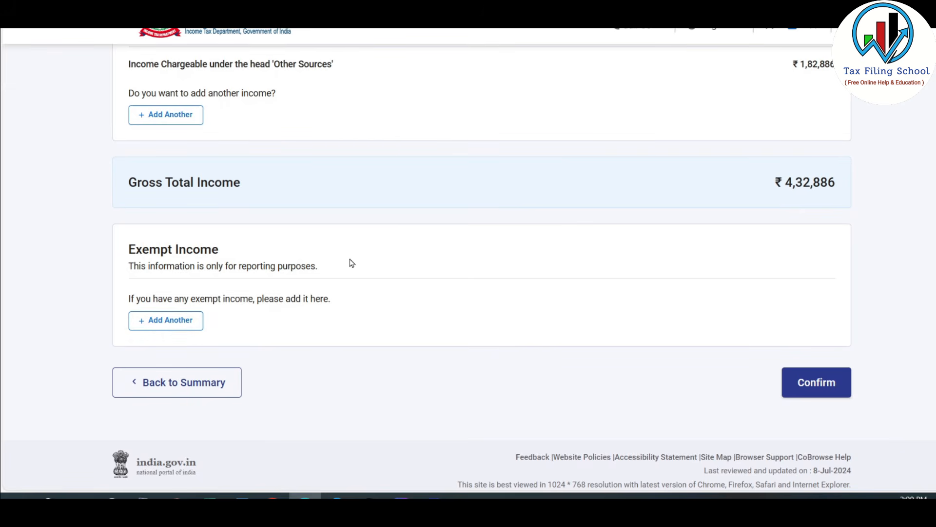
pyautogui.click(184, 320)
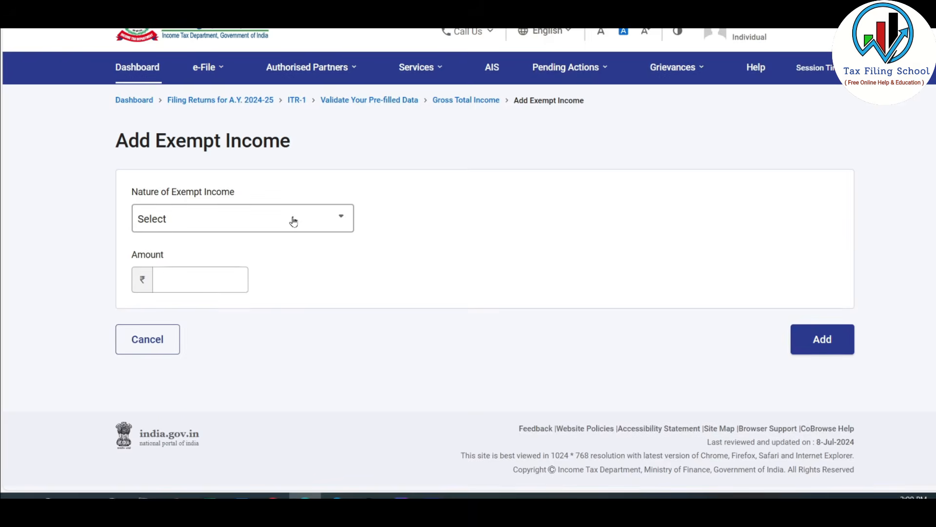
pyautogui.click(291, 218)
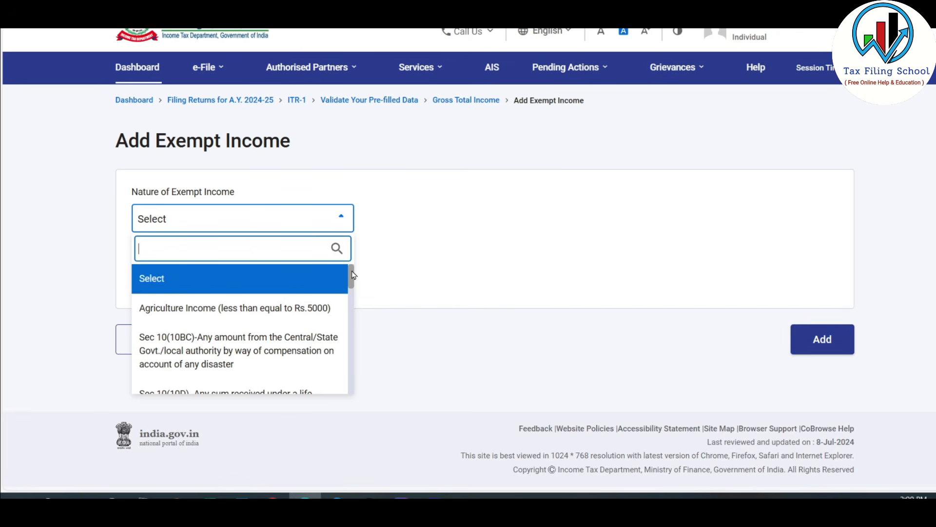
pyautogui.scroll(-2, 176, 337)
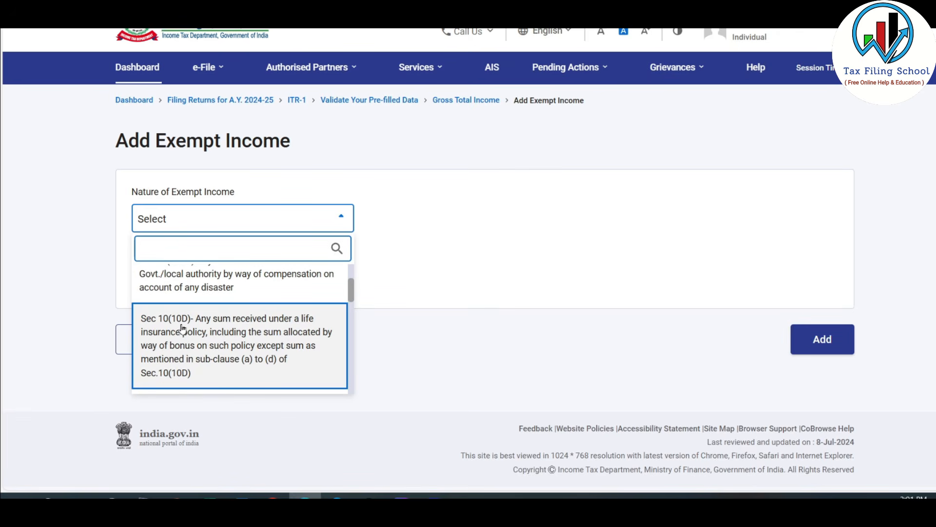
pyautogui.moveTo(353, 291); pyautogui.dragTo(350, 312)
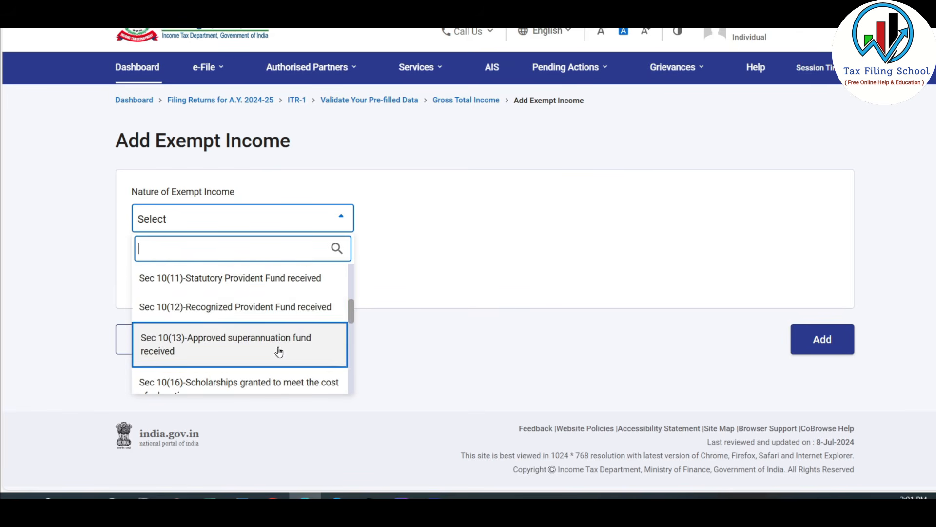
pyautogui.moveTo(349, 312); pyautogui.dragTo(351, 391)
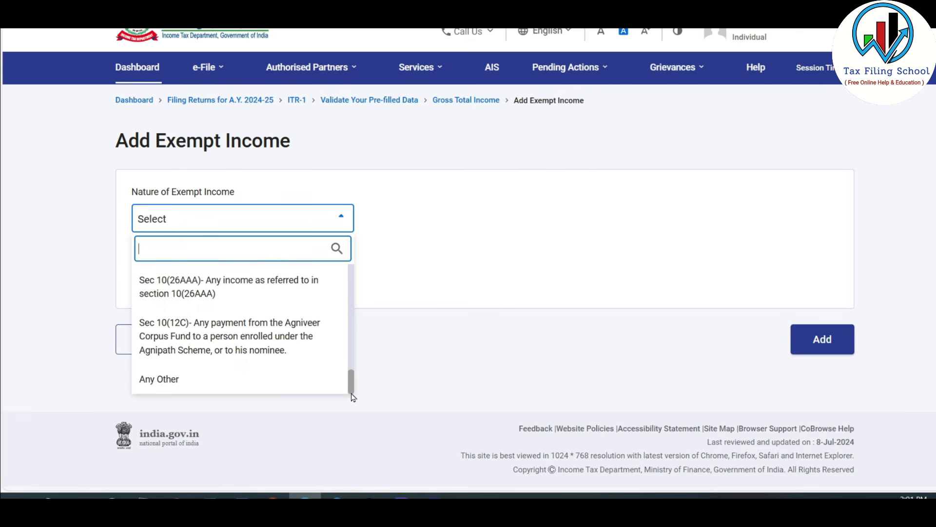
pyautogui.moveTo(356, 393)
pyautogui.mouseDown()
pyautogui.moveTo(351, 371)
pyautogui.moveTo(351, 382)
pyautogui.mouseUp()
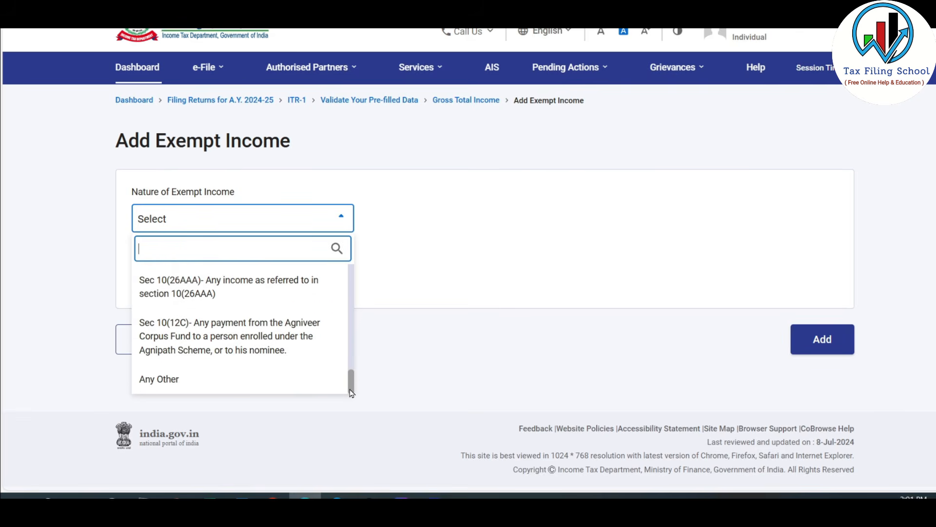
pyautogui.click(171, 387)
pyautogui.click(207, 287)
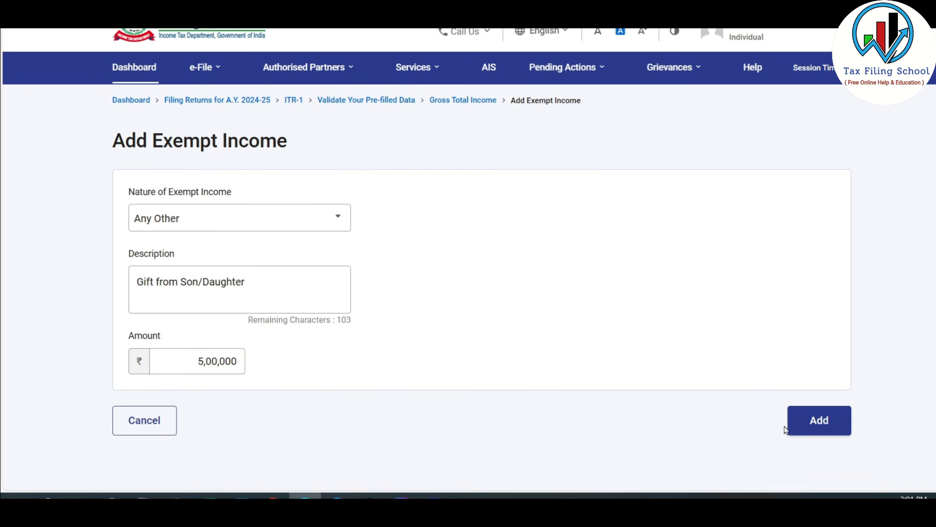
pyautogui.click(818, 420)
# Step: Review the salary, other sources and exempt income details and confirm the Gross Total Income section
pyautogui.scroll(-4, 791, 322)
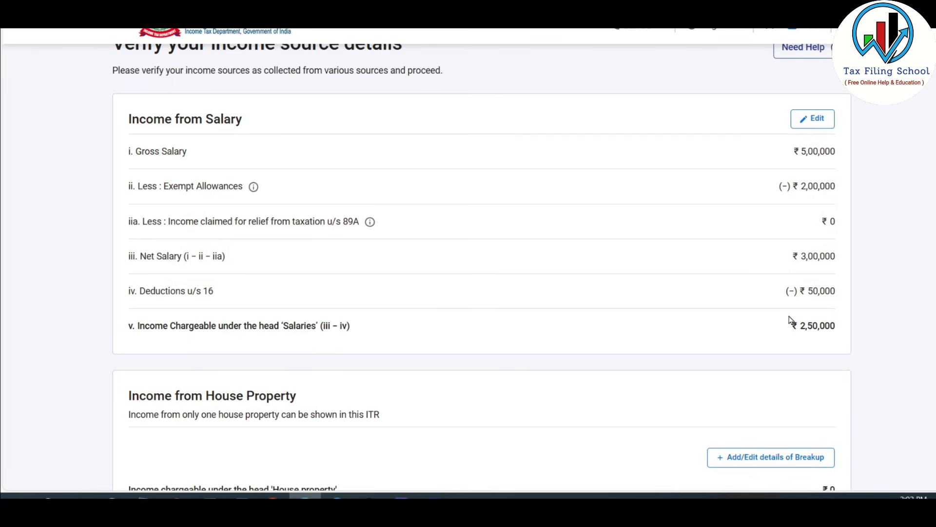
pyautogui.scroll(-8, 788, 201)
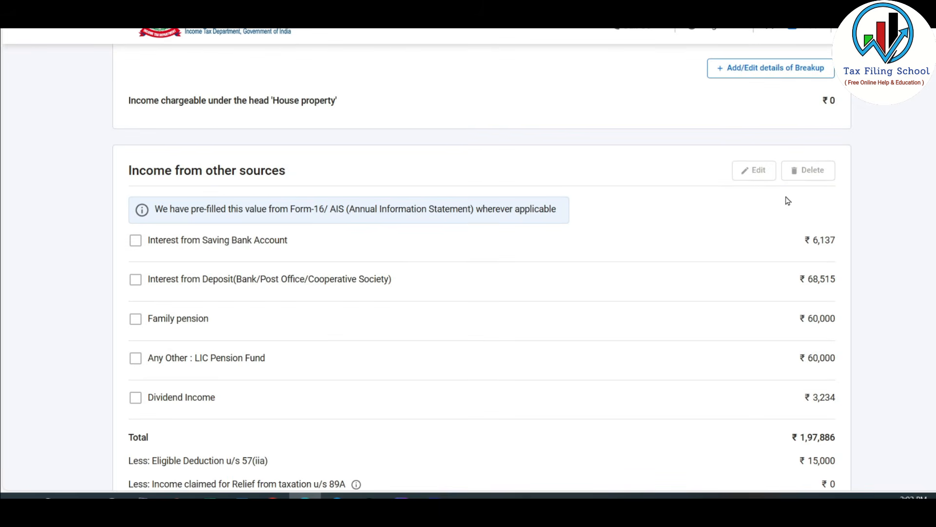
pyautogui.scroll(-1, 775, 254)
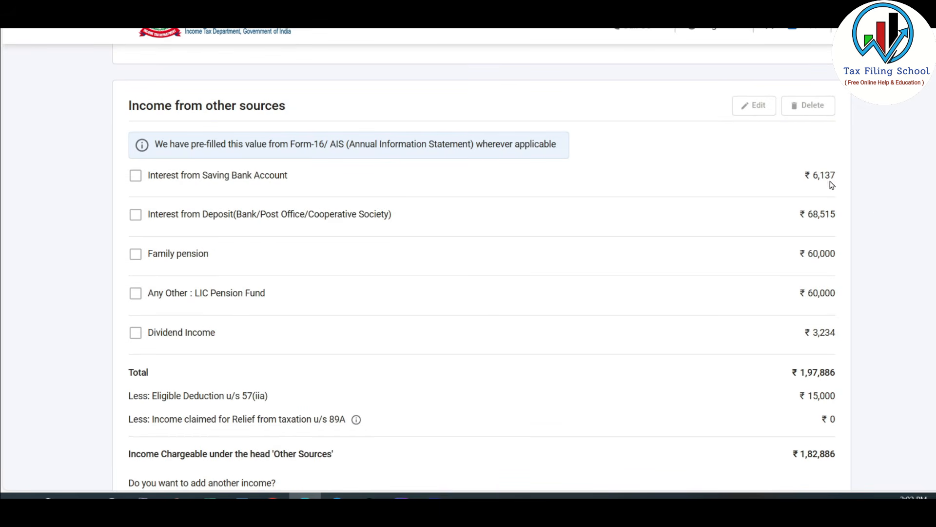
pyautogui.scroll(-1, 768, 216)
pyautogui.scroll(-8, 780, 215)
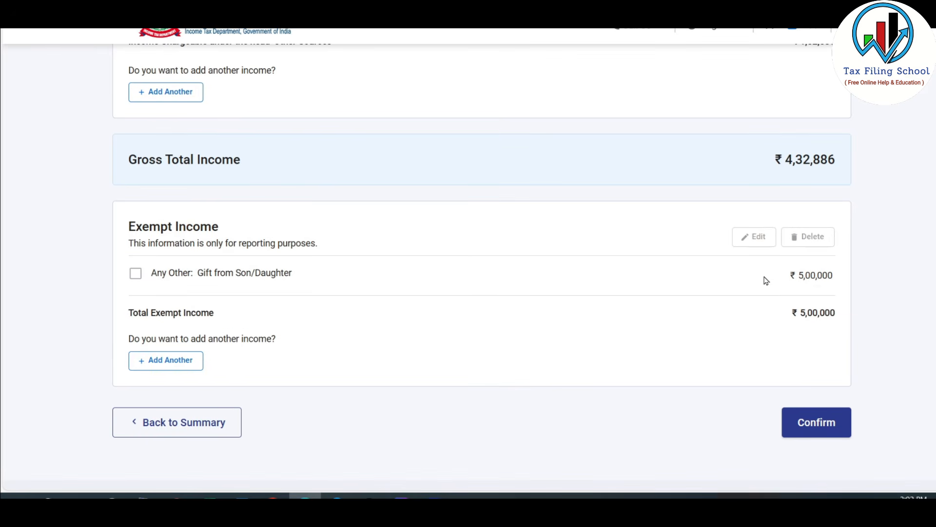
pyautogui.click(818, 423)
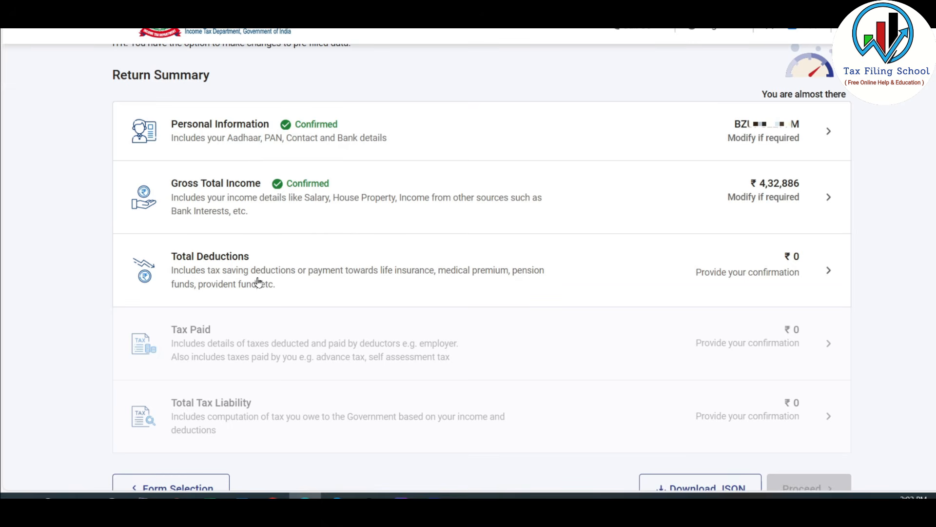
# Step: Open the Total Deductions section and skip its questions to reach the deductions verification page
pyautogui.click(697, 279)
pyautogui.scroll(-10, 483, 221)
pyautogui.scroll(-5, 484, 221)
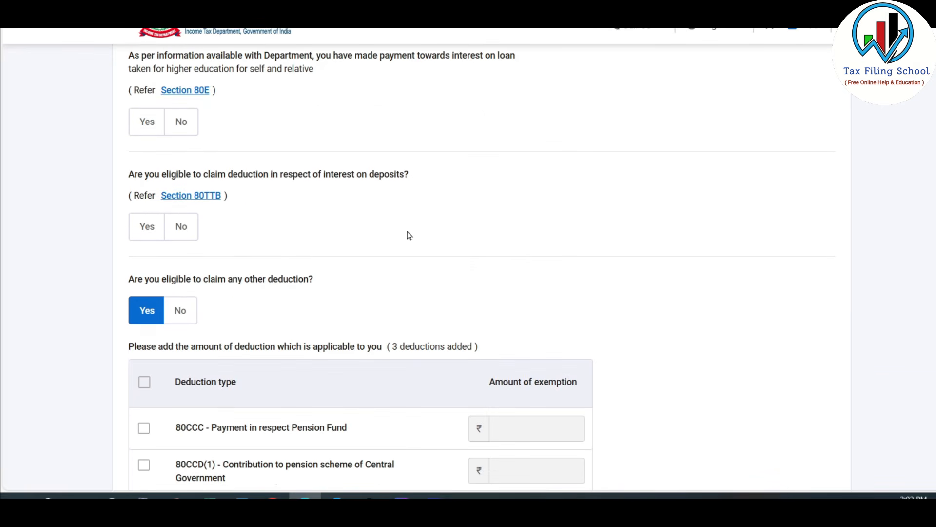
pyautogui.scroll(-8, 453, 235)
pyautogui.click(268, 322)
pyautogui.click(640, 303)
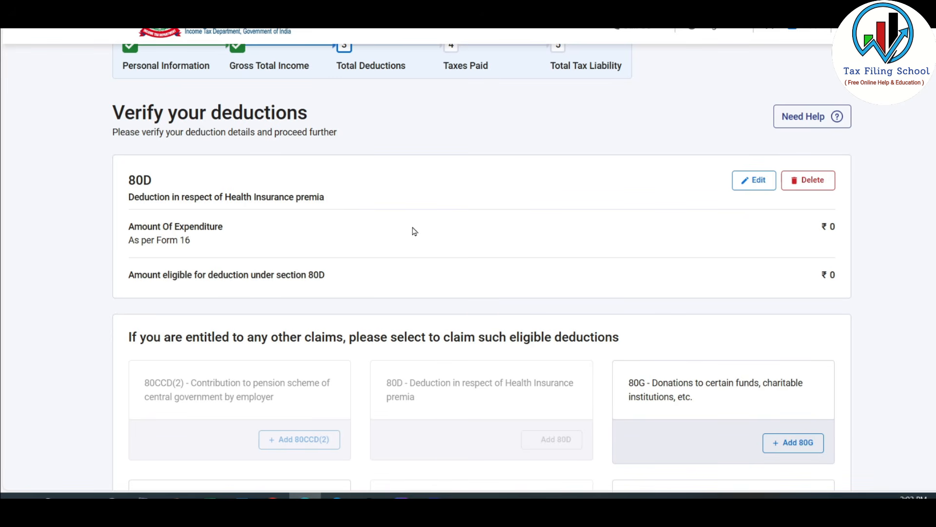
# Step: Review the claimable deductions, check the Section 80C, 80D and 80TTB amounts in the Excel Deductions sheet, and return to the tax portal
pyautogui.scroll(-8, 414, 231)
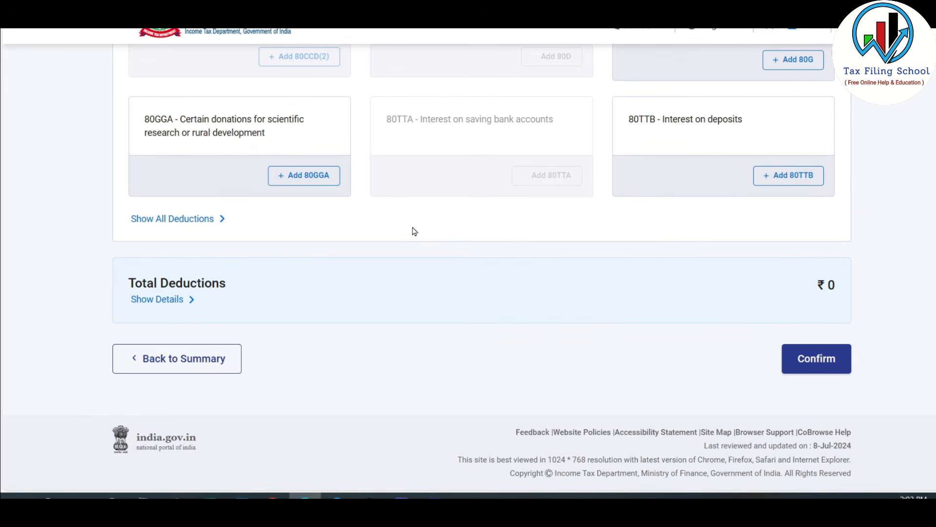
pyautogui.scroll(5, 414, 231)
pyautogui.scroll(-1, 415, 231)
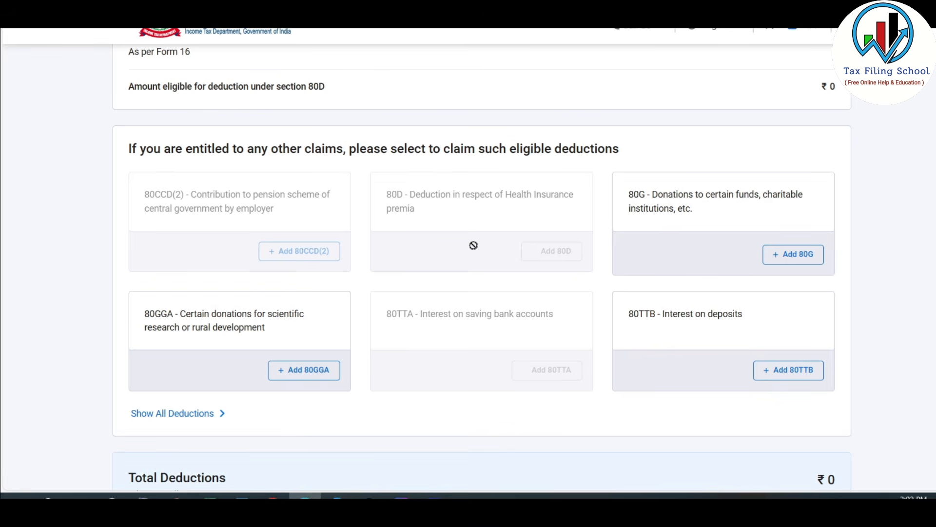
pyautogui.scroll(1, 473, 245)
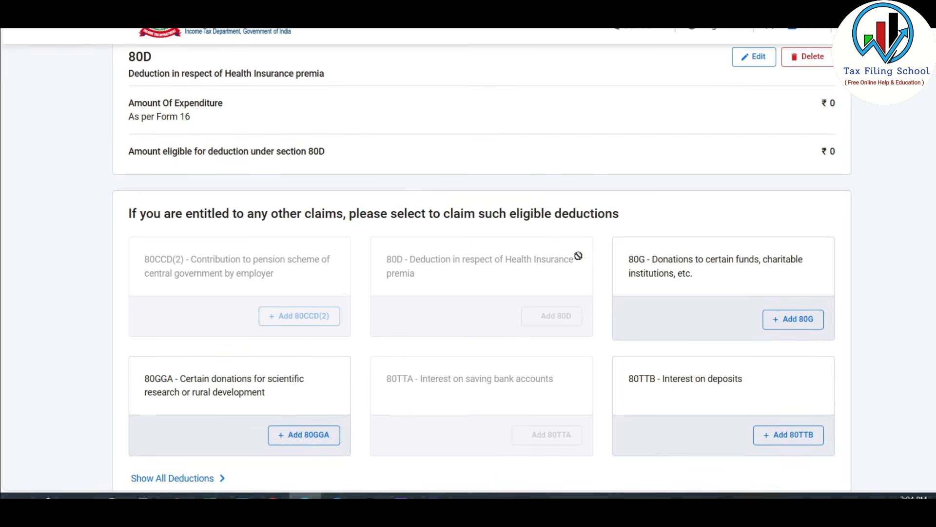
pyautogui.click(209, 495)
pyautogui.hotkey('ctrl', 'pagedown')
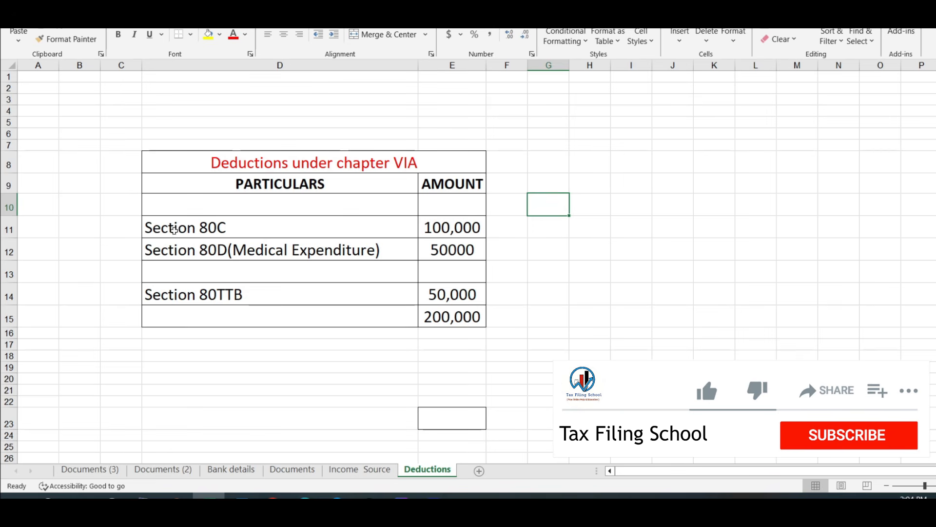
pyautogui.click(242, 228)
pyautogui.click(249, 250)
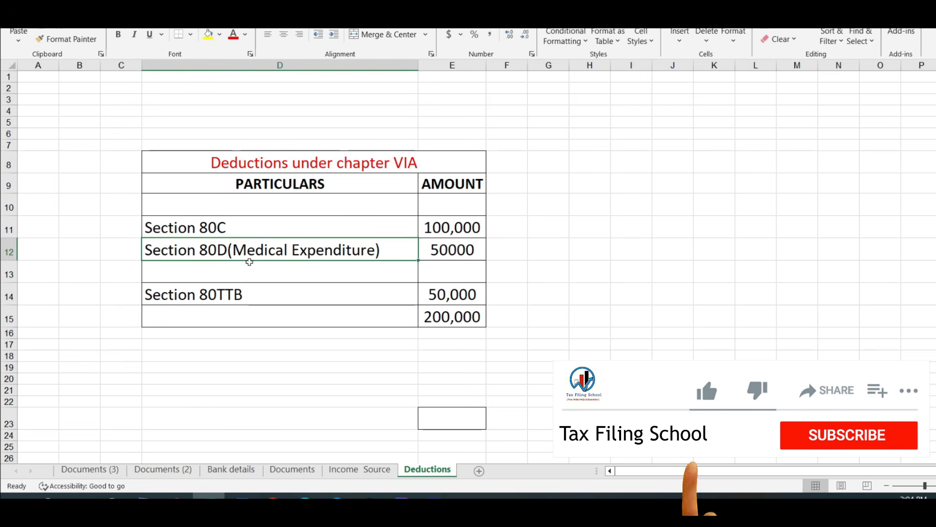
pyautogui.click(255, 297)
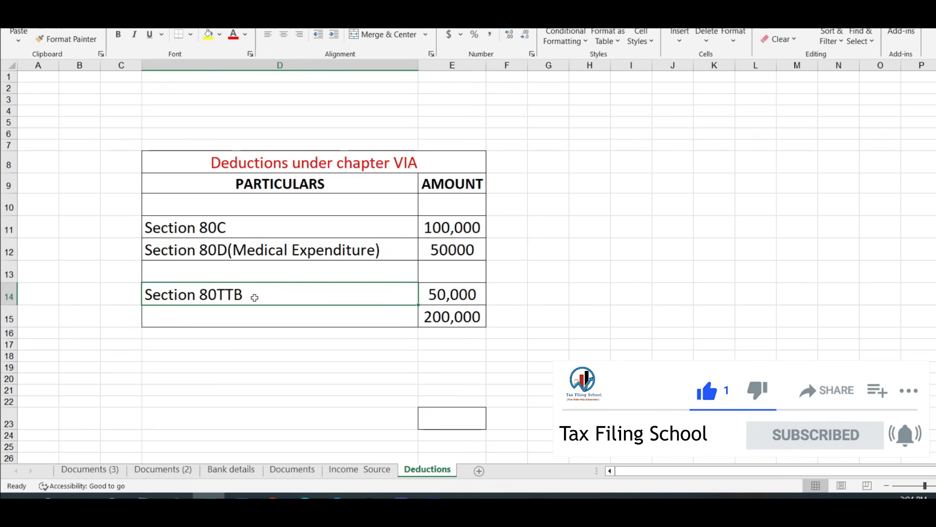
pyautogui.hotkey('alt', 'Tab')
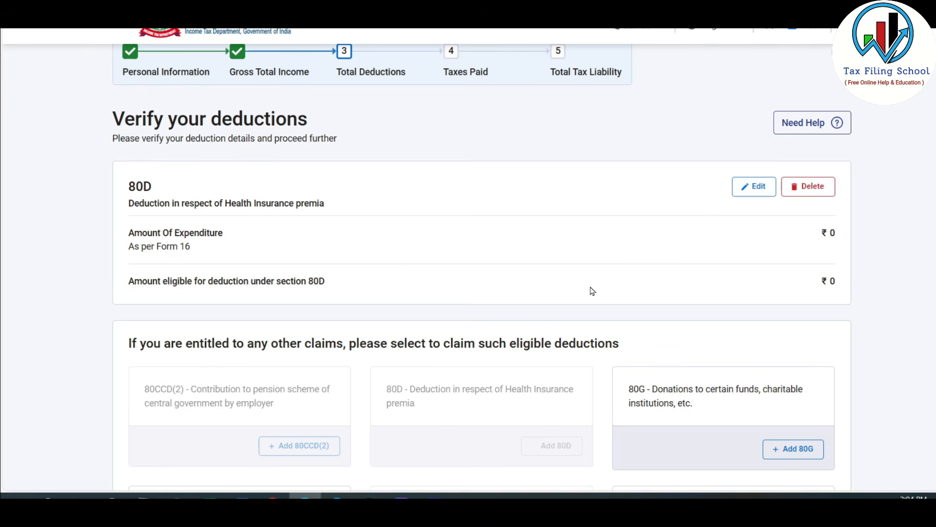
# Step: Open the Section 80D deduction for editing and select "Not claiming for Self/Family" and "Not claiming for parents" for the two senior citizen questions
pyautogui.click(756, 187)
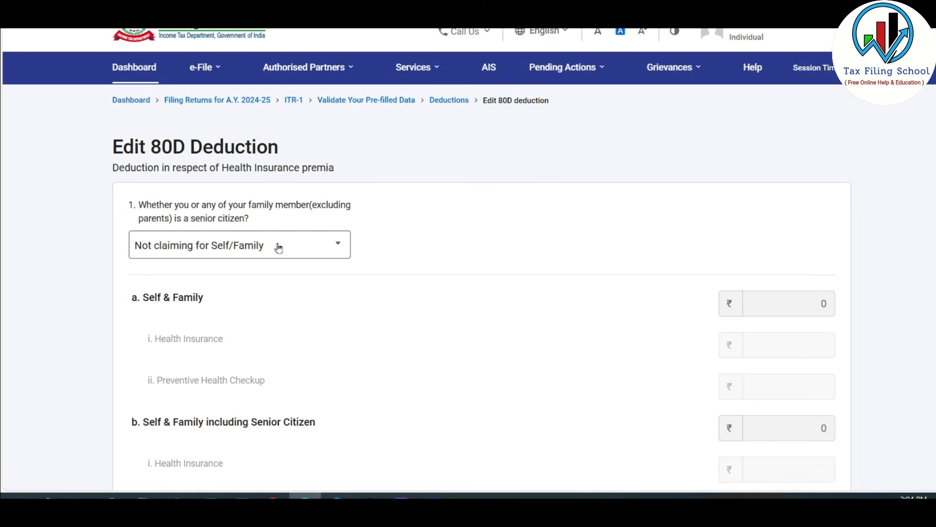
pyautogui.click(328, 247)
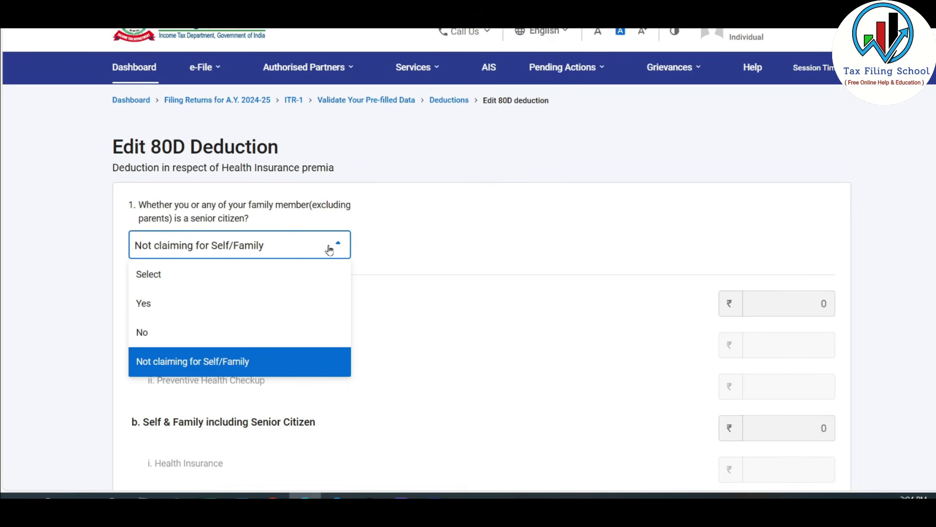
pyautogui.click(274, 363)
pyautogui.scroll(-7, 412, 268)
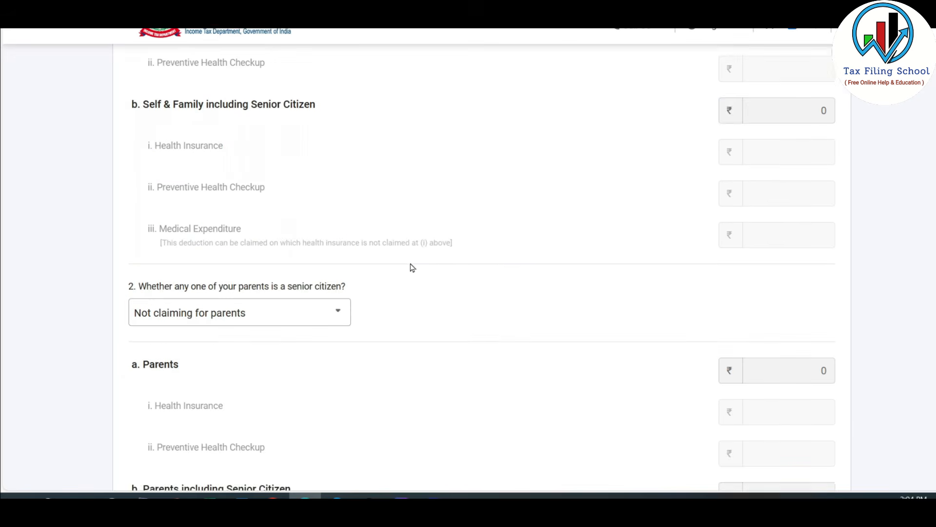
pyautogui.scroll(-1, 380, 211)
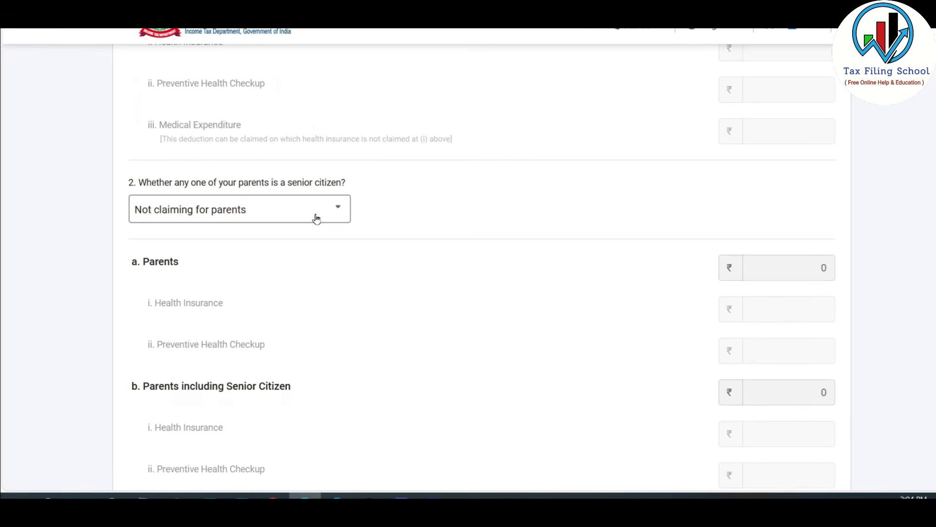
pyautogui.click(330, 208)
pyautogui.click(261, 326)
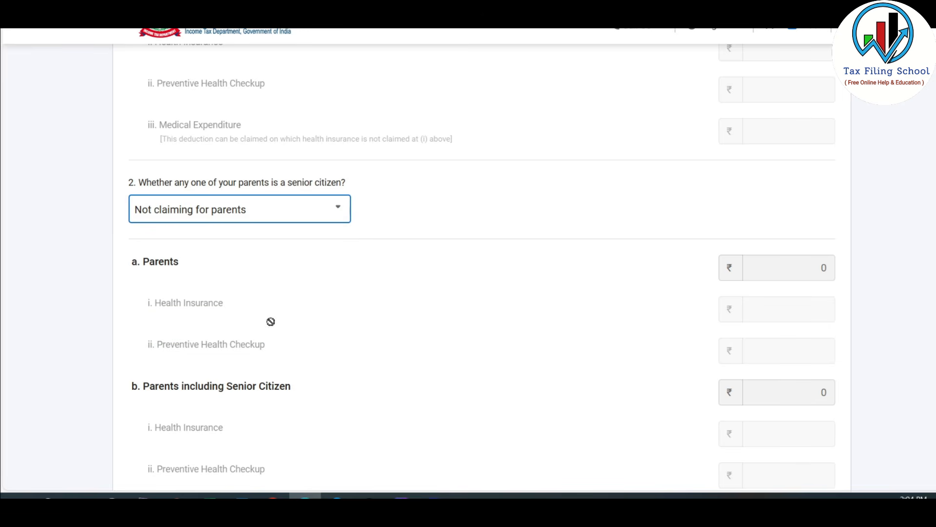
pyautogui.scroll(-5, 414, 326)
pyautogui.scroll(13, 605, 370)
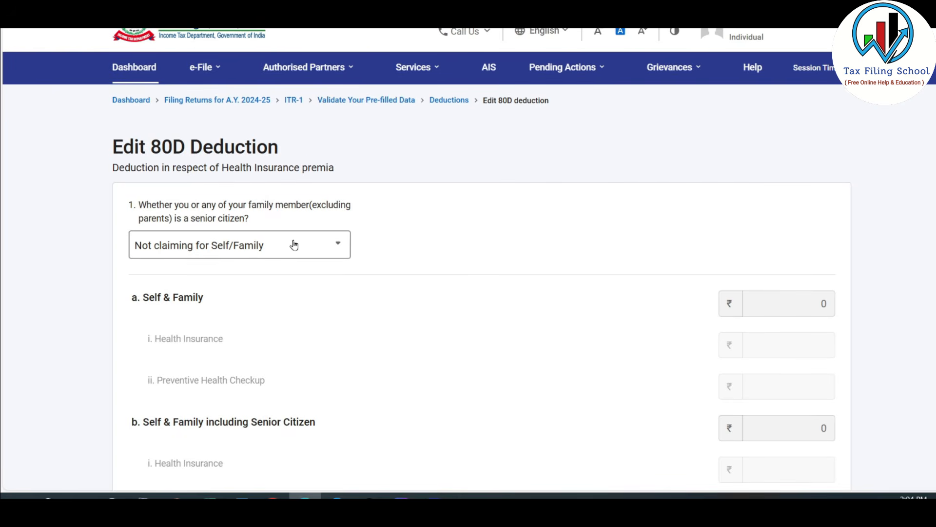
# Step: Set the self/family senior citizen question to Yes, enter 50,000 as Medical Expenditure, and save the 80D deduction
pyautogui.click(301, 248)
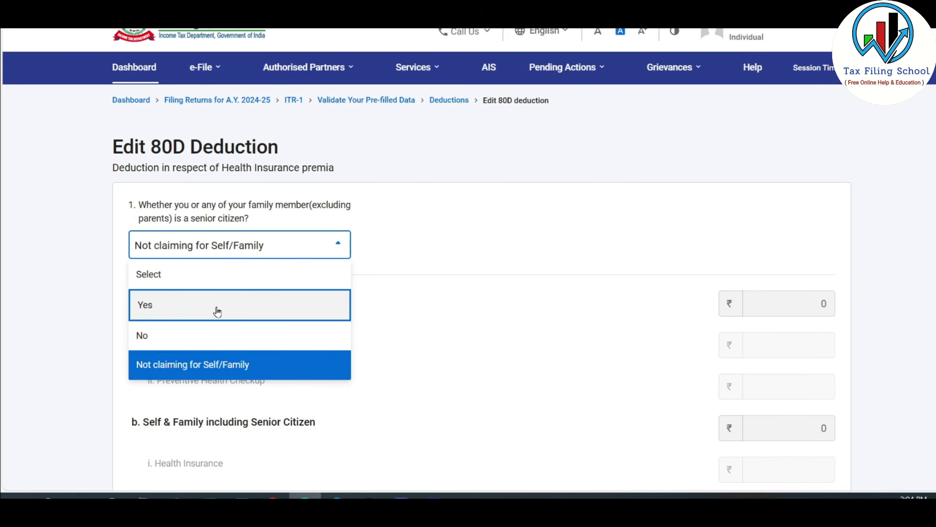
pyautogui.click(297, 308)
pyautogui.scroll(-5, 472, 262)
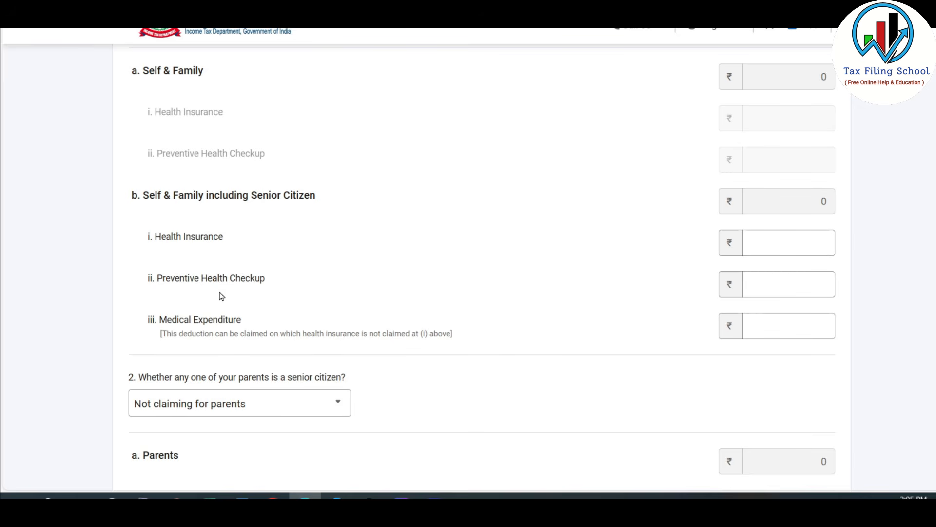
pyautogui.click(774, 243)
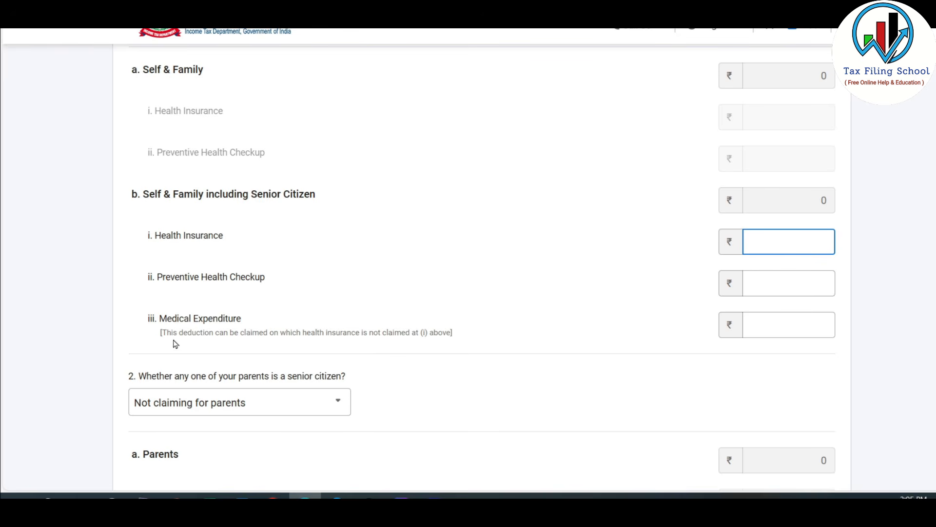
pyautogui.click(792, 324)
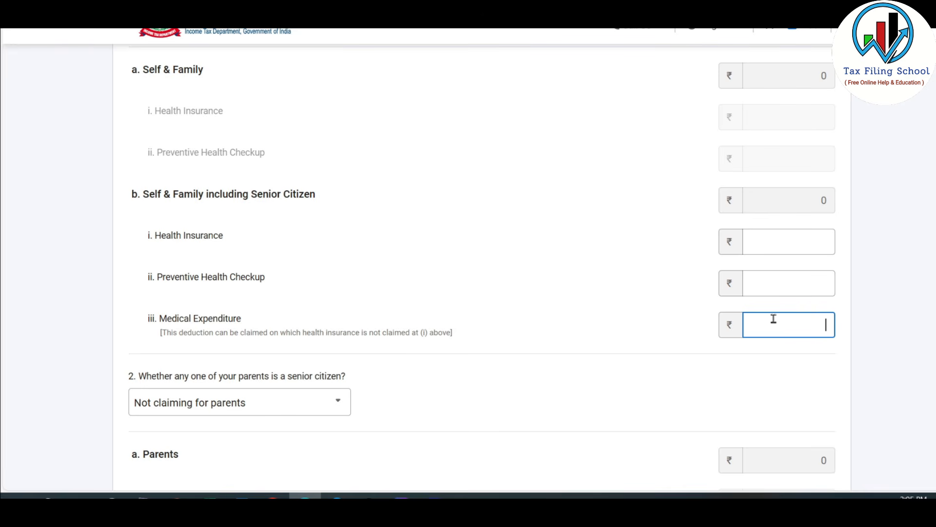
pyautogui.scroll(-10, 571, 201)
pyautogui.click(815, 316)
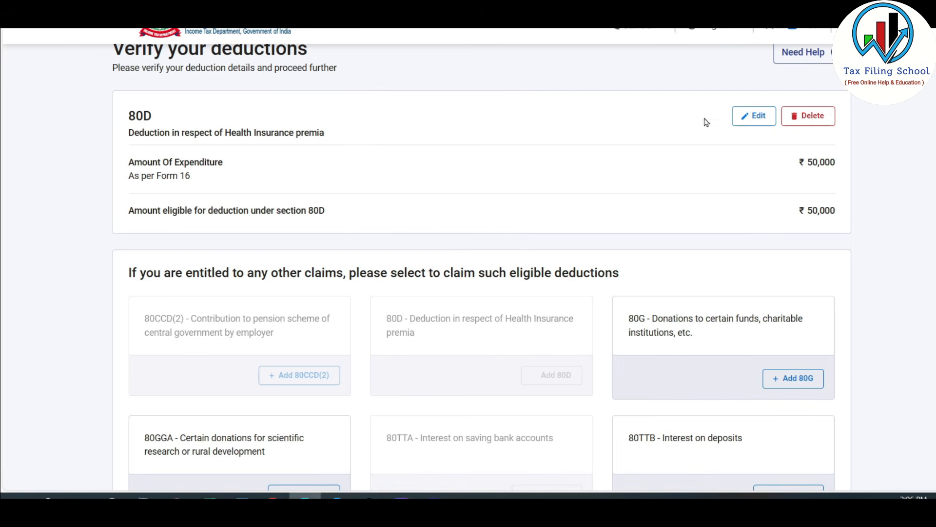
# Step: Show all available deductions and choose to add 80C for life insurance premia, provident fund and similar investments
pyautogui.scroll(-4, 649, 136)
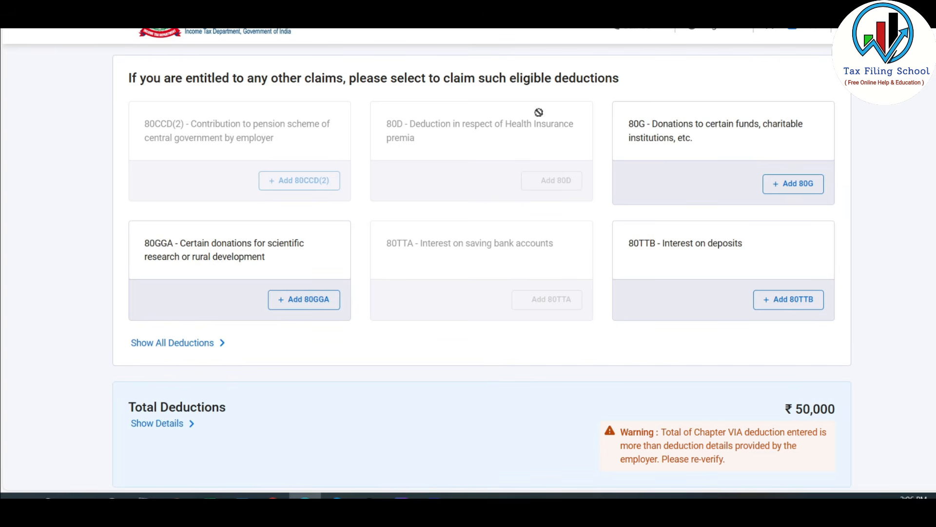
pyautogui.scroll(-3, 430, 195)
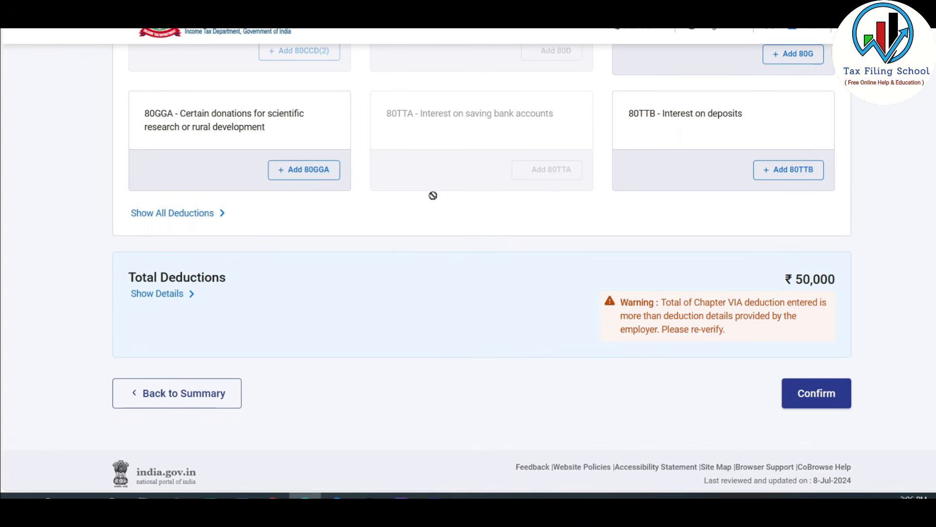
pyautogui.click(201, 215)
pyautogui.scroll(-3, 444, 250)
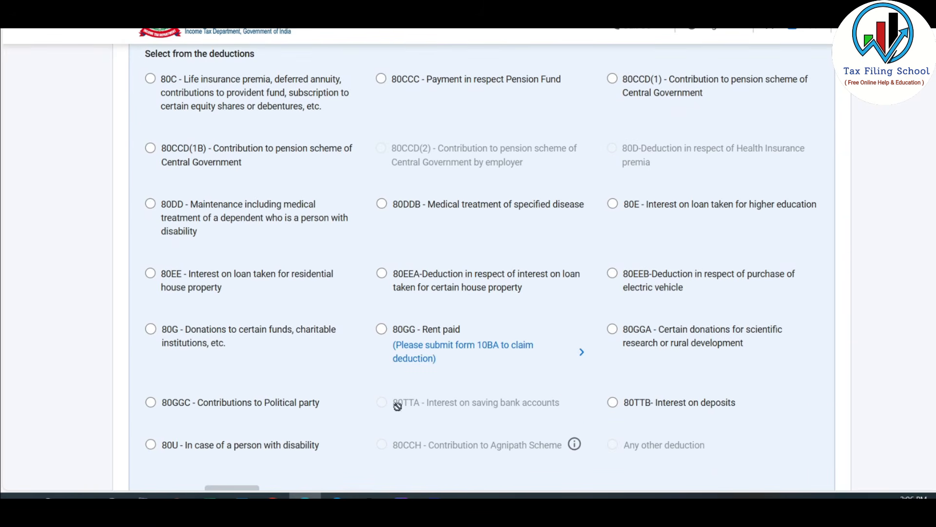
pyautogui.click(151, 80)
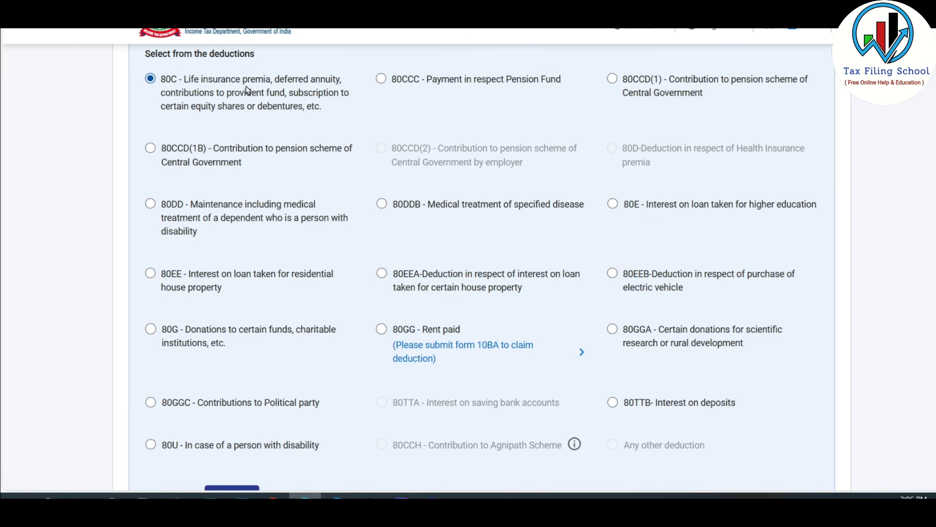
pyautogui.scroll(-3, 245, 86)
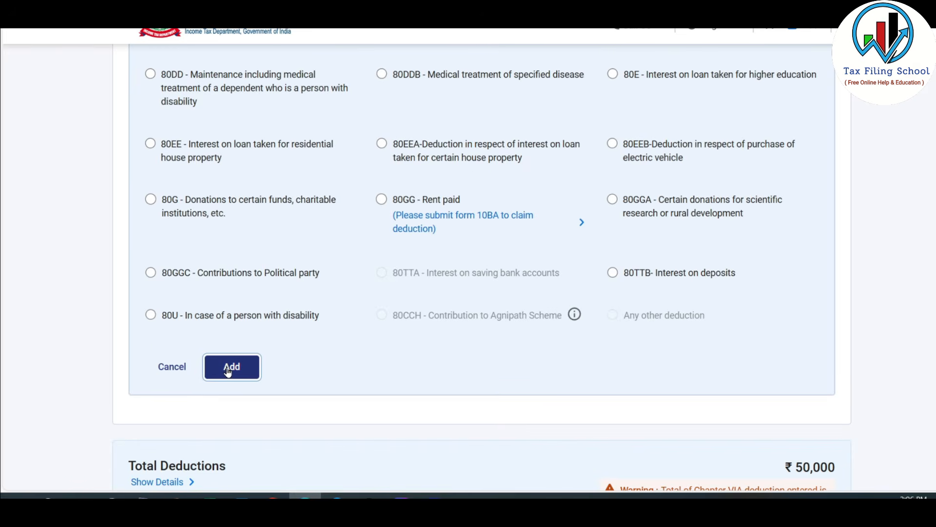
pyautogui.click(227, 372)
# Step: Check the Section 80C amount in the Excel Deductions sheet, then add the 80C deduction on the tax portal with 1,00,000
pyautogui.click(760, 192)
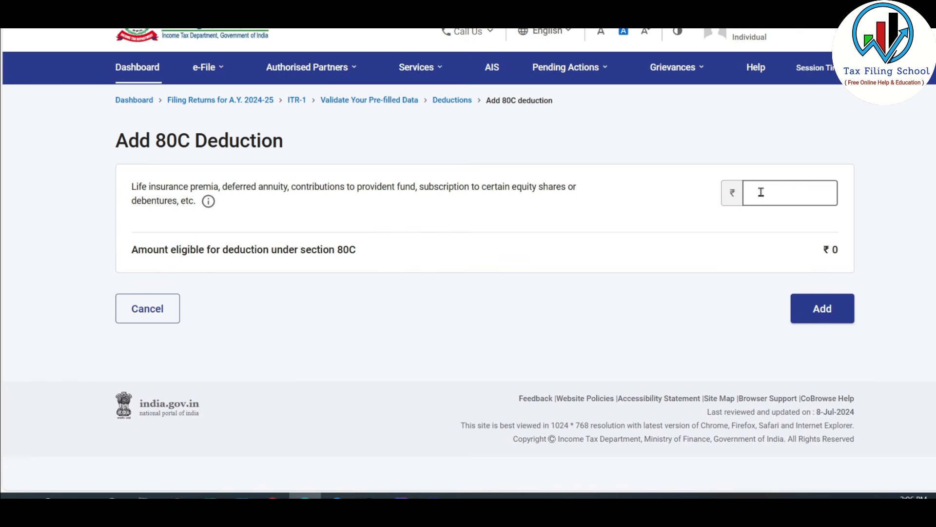
pyautogui.click(208, 495)
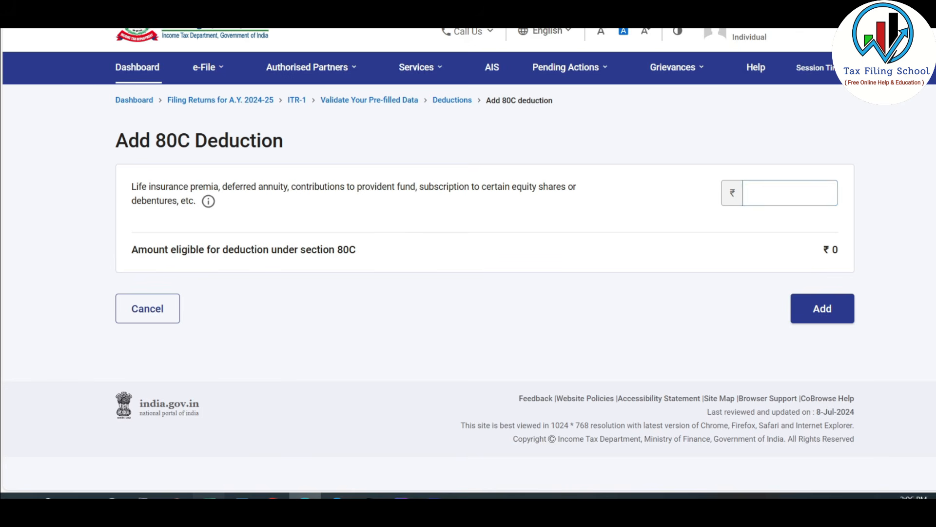
pyautogui.click(427, 469)
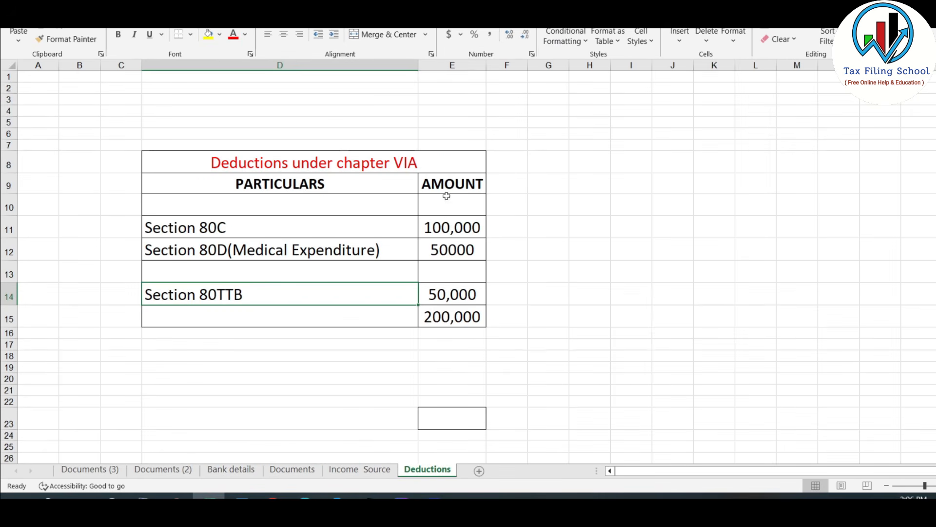
pyautogui.click(305, 495)
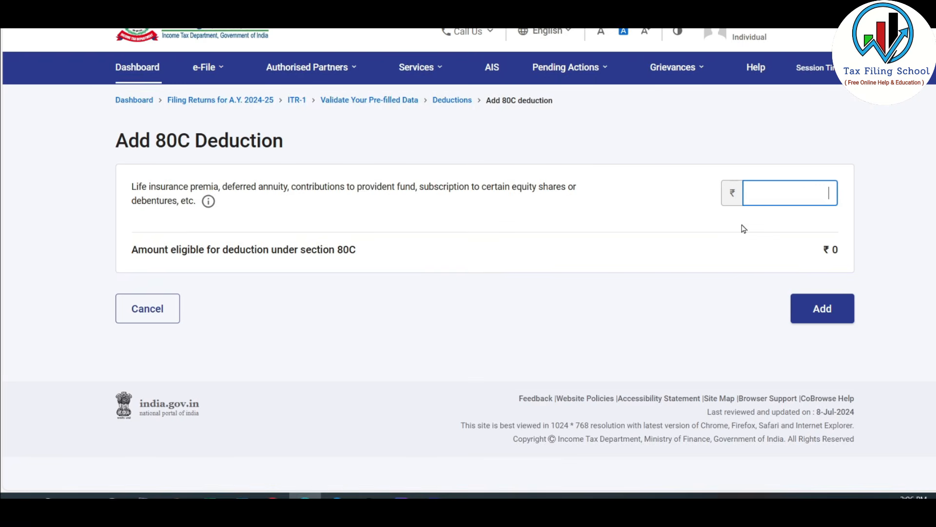
pyautogui.write('100000')
pyautogui.click(775, 192)
pyautogui.moveTo(775, 193); pyautogui.dragTo(846, 191)
pyautogui.click(865, 201)
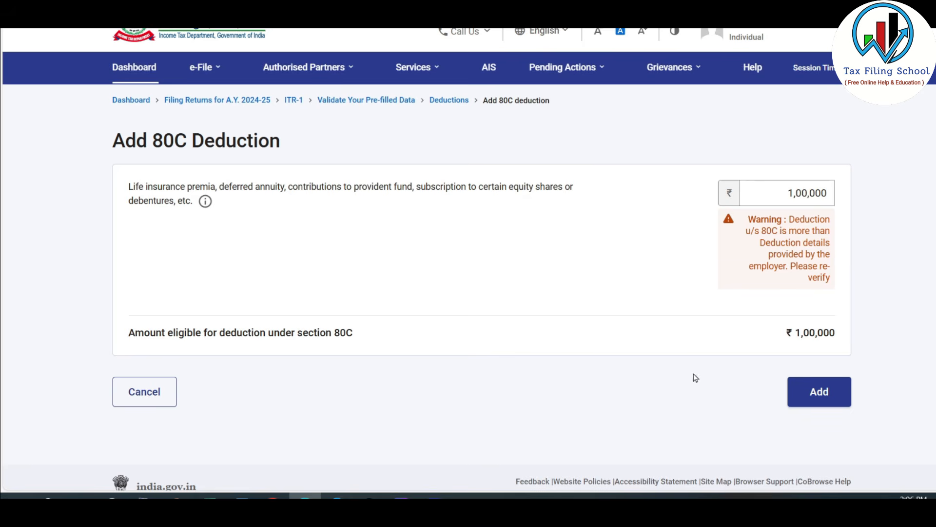
pyautogui.click(826, 395)
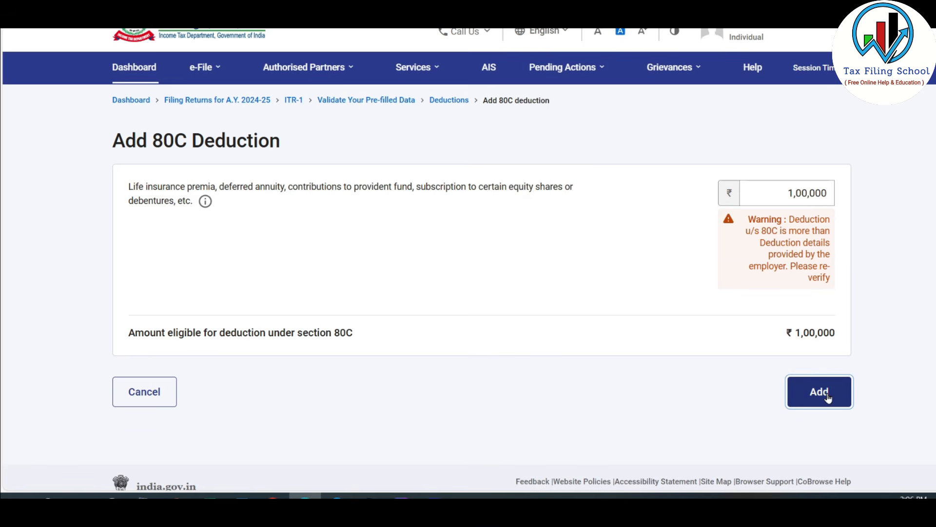
# Step: Add an 80TTB deduction for interest on deposits with an amount of 50,000
pyautogui.scroll(-5, 682, 390)
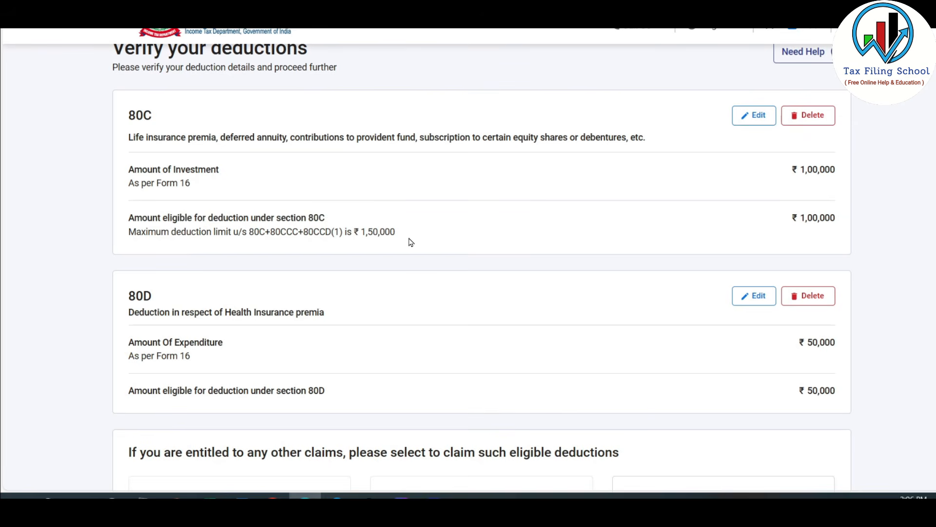
pyautogui.scroll(-1, 445, 202)
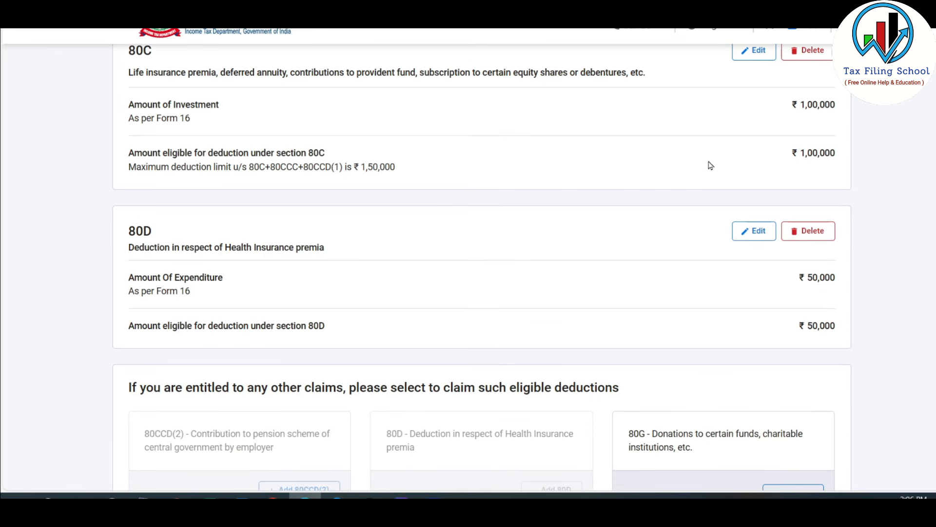
pyautogui.scroll(-4, 581, 207)
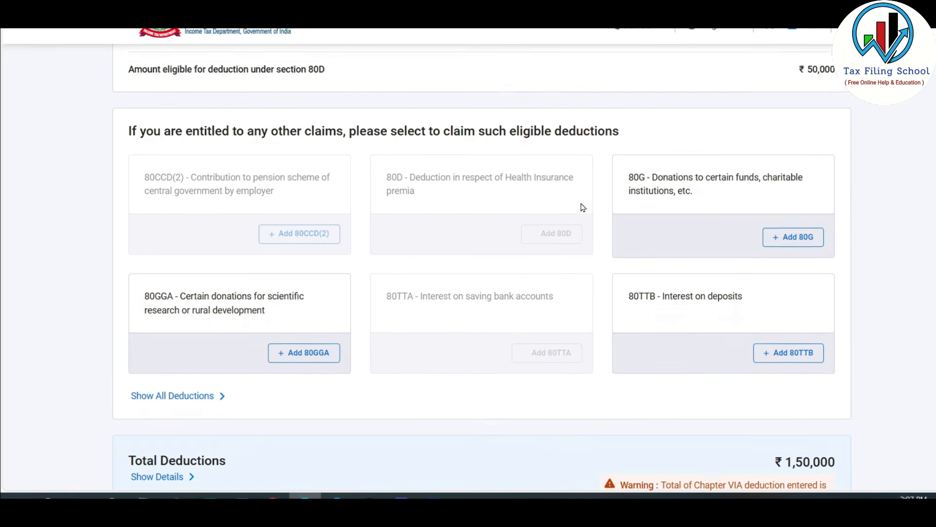
pyautogui.click(795, 351)
pyautogui.moveTo(210, 495)
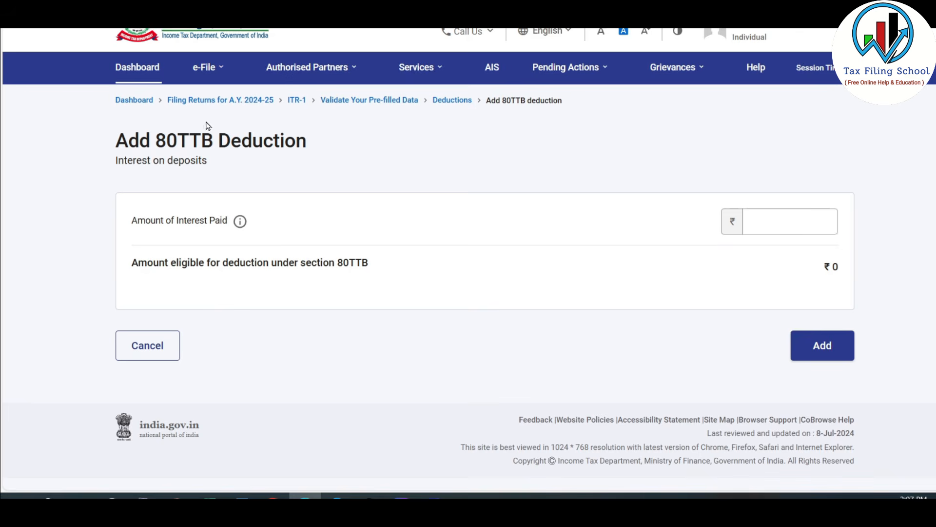
pyautogui.click(779, 224)
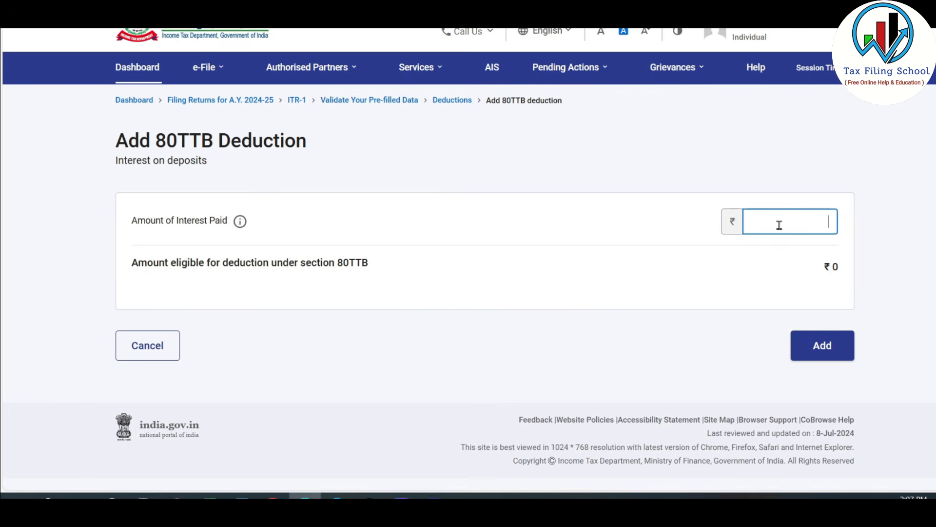
pyautogui.write('500000')
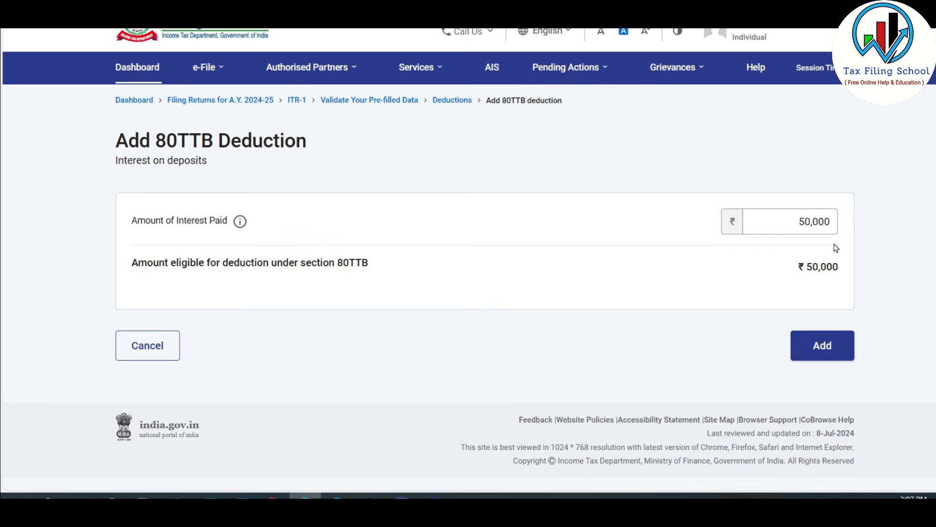
pyautogui.click(823, 345)
# Step: Review the 80C, 80D and 80TTB entries with the total and confirm the Total Deductions section
pyautogui.scroll(-5, 548, 219)
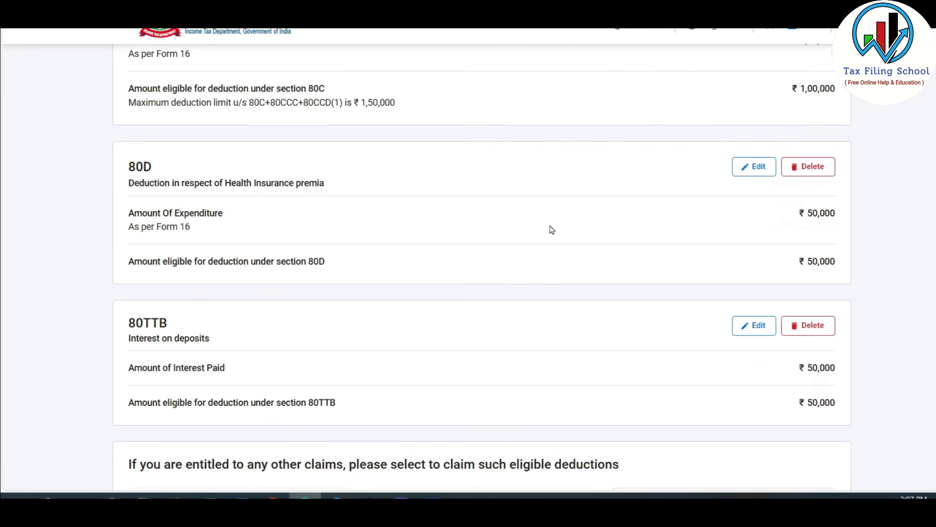
pyautogui.scroll(-5, 527, 143)
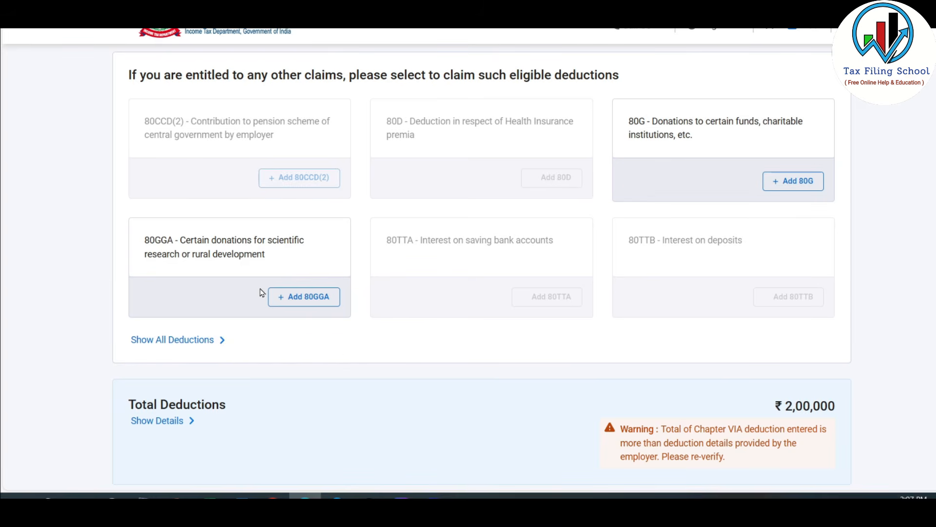
pyautogui.scroll(-1, 412, 195)
pyautogui.scroll(-2, 413, 196)
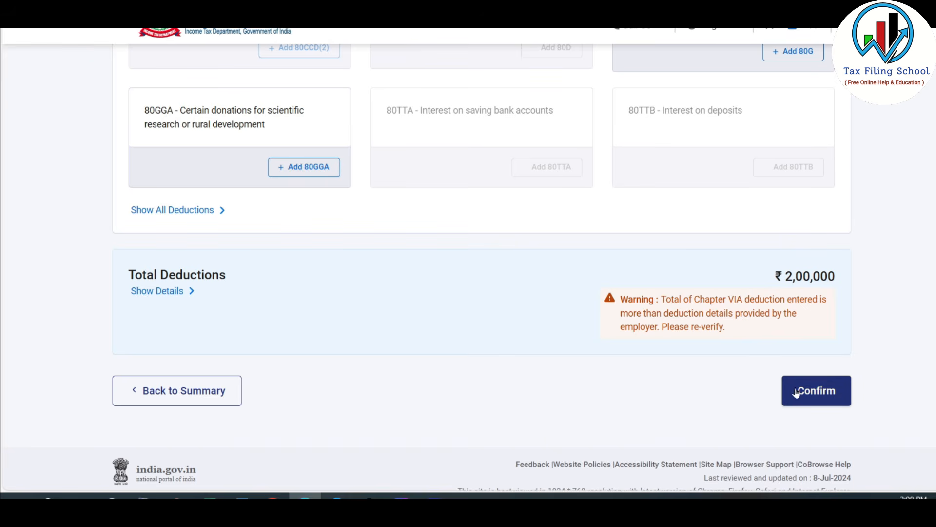
pyautogui.click(828, 398)
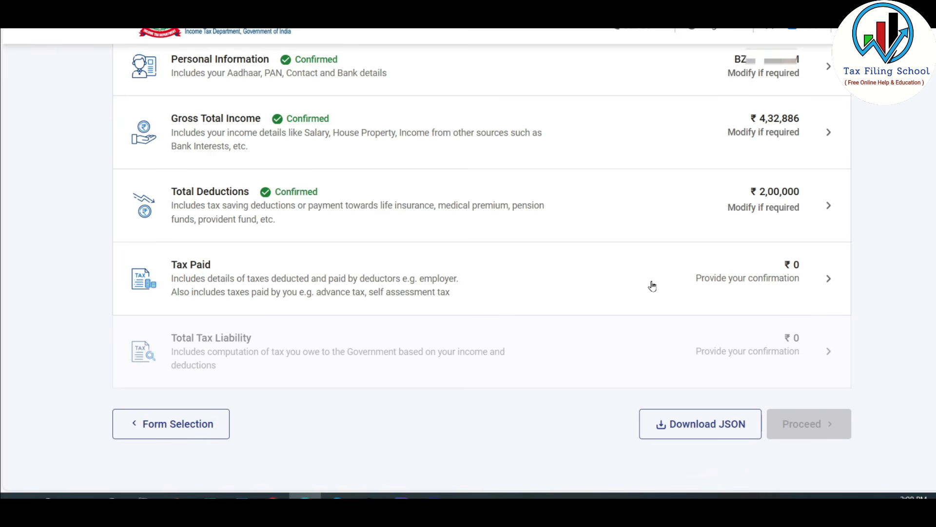
# Step: Open the Tax Paid section and show the details of tax deducted at source on salary income
pyautogui.click(717, 279)
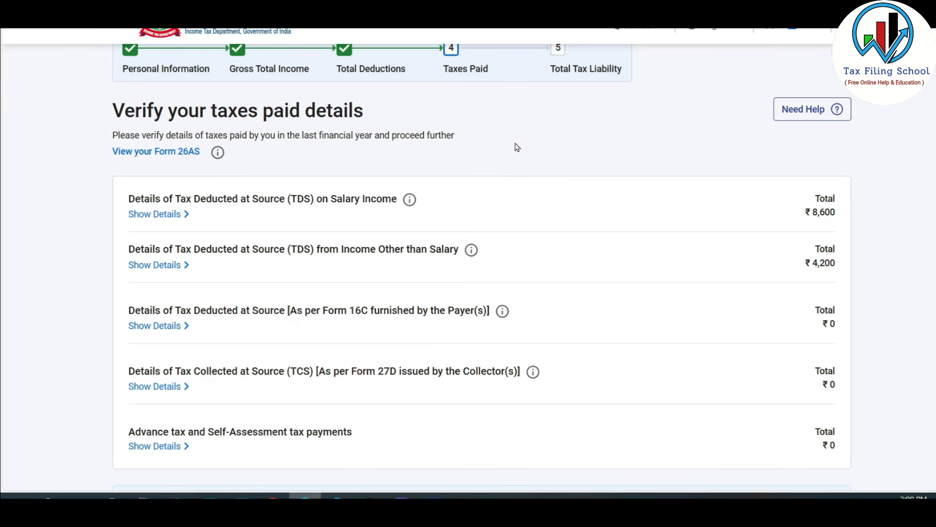
pyautogui.scroll(-1, 517, 147)
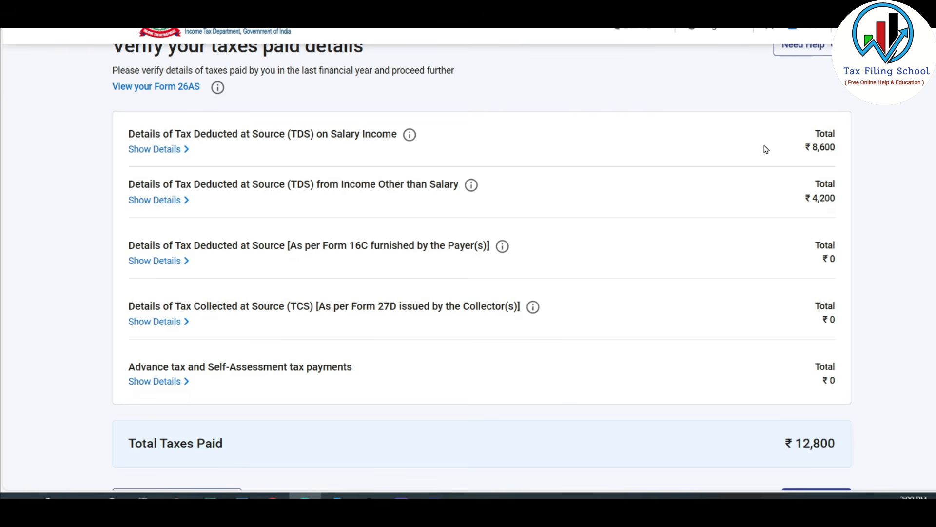
pyautogui.click(171, 149)
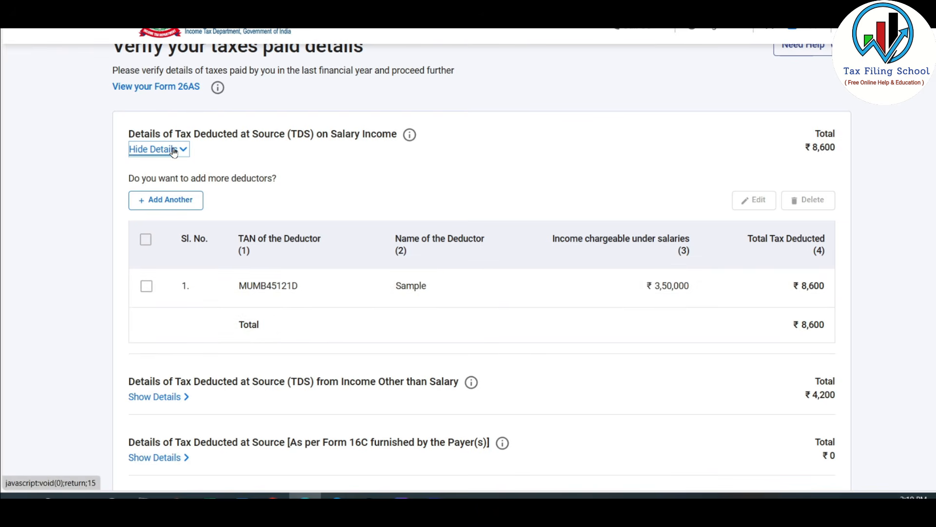
# Step: Review the TDS details on salary income and on income other than salary, then confirm the Tax Paid section
pyautogui.click(147, 286)
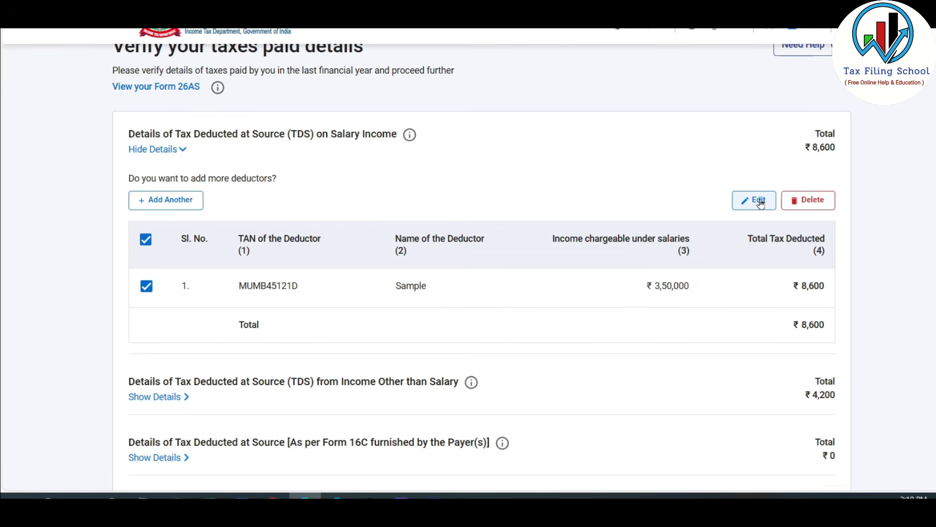
pyautogui.click(179, 150)
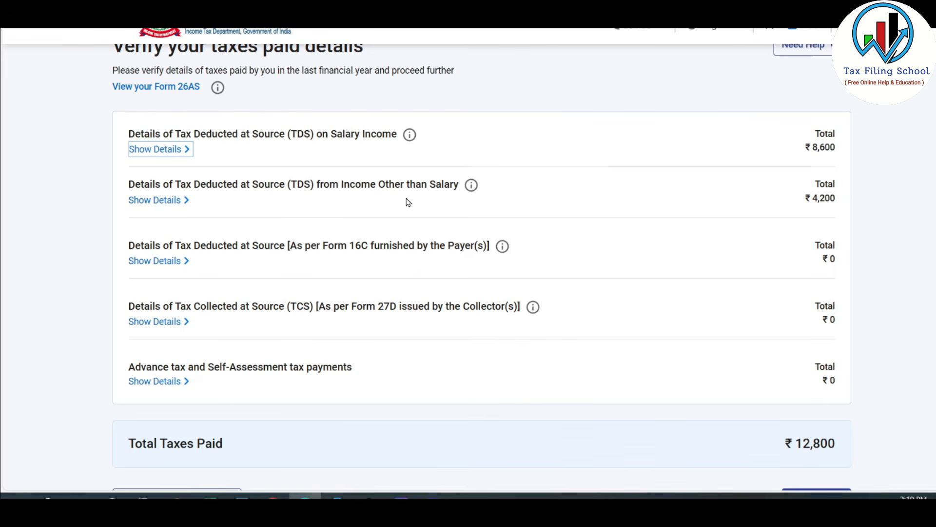
pyautogui.click(164, 202)
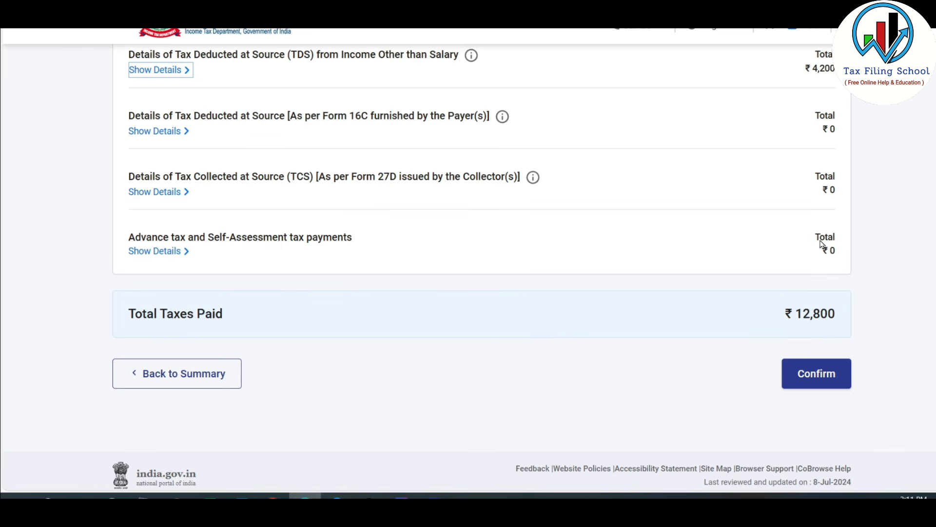
pyautogui.click(733, 233)
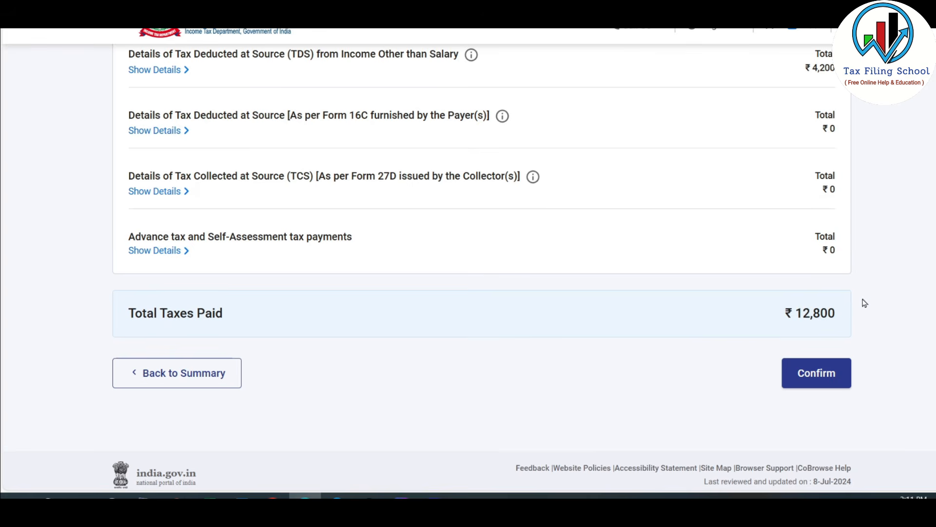
pyautogui.click(824, 376)
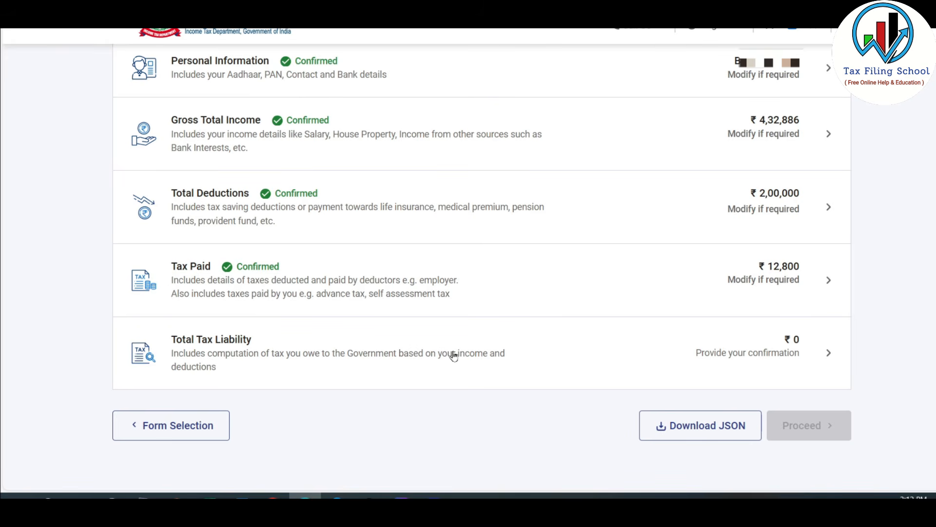
# Step: Review the Total Tax Liability computation, including relief u/s 89, interest and fees, and confirm the section
pyautogui.click(600, 356)
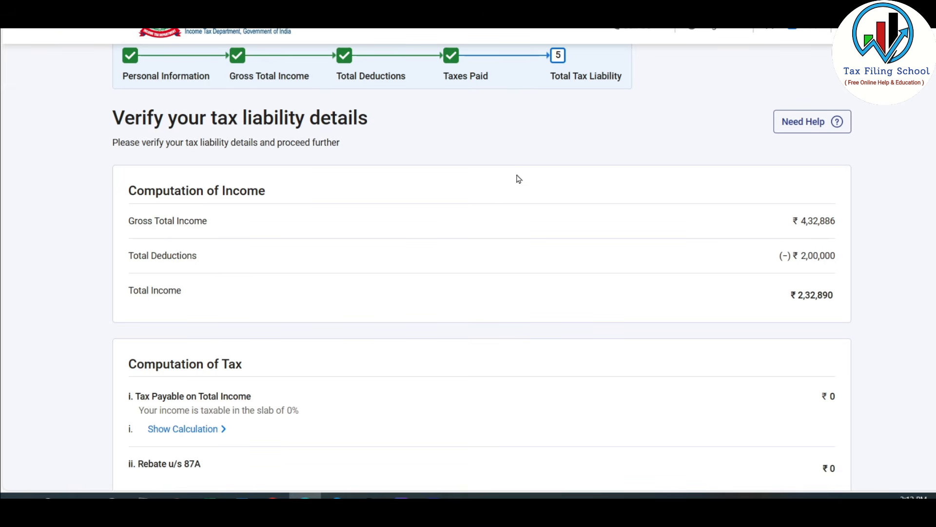
pyautogui.scroll(-4, 551, 226)
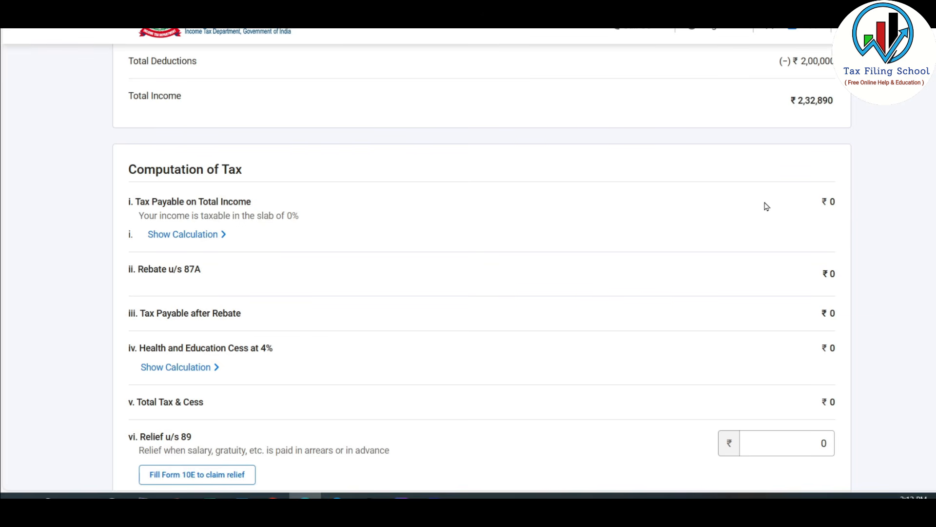
pyautogui.scroll(-4, 765, 206)
pyautogui.click(792, 253)
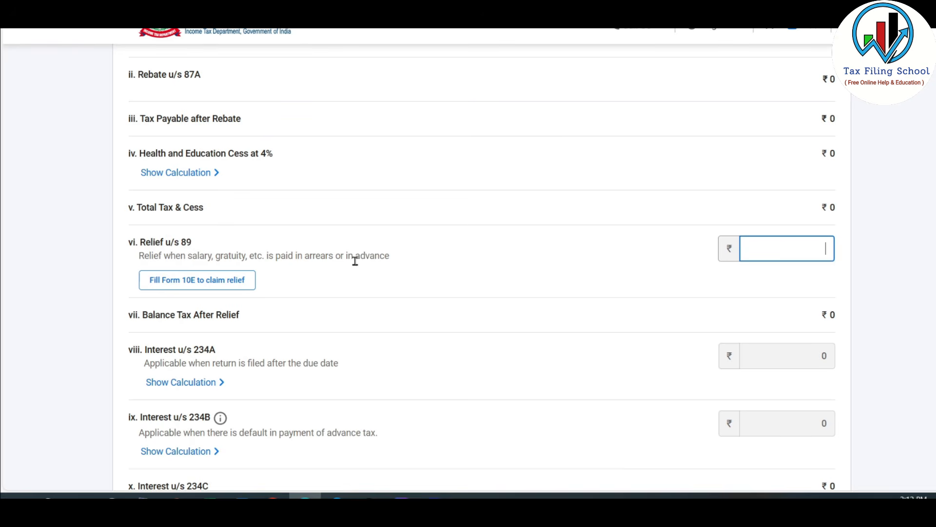
pyautogui.click(706, 242)
pyautogui.scroll(-4, 671, 248)
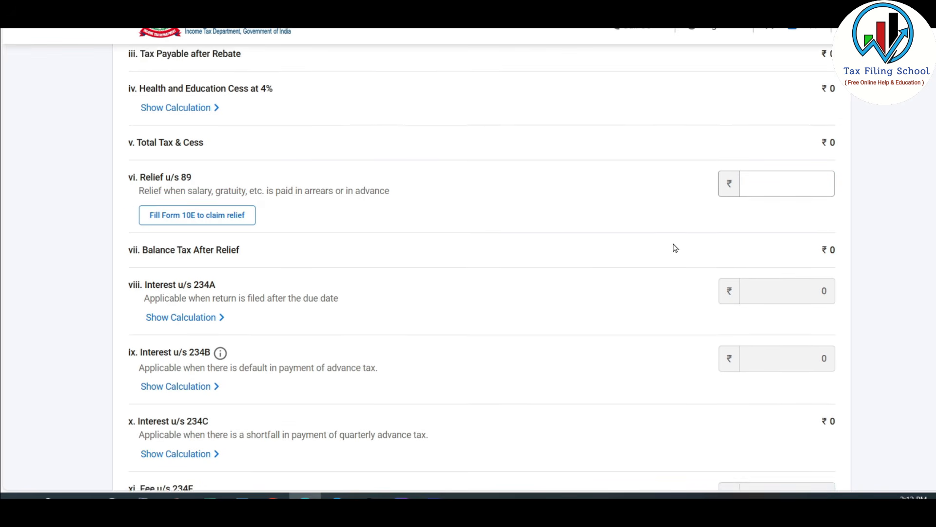
pyautogui.scroll(-4, 675, 248)
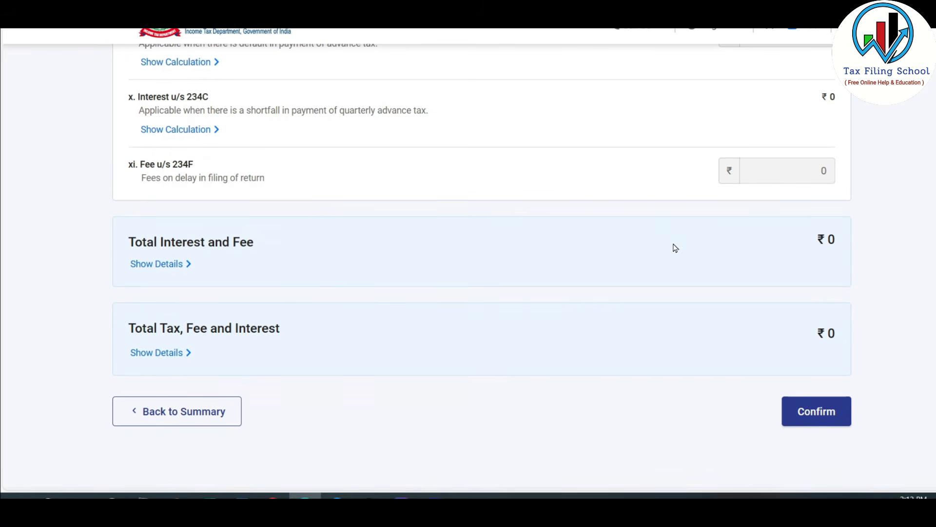
pyautogui.scroll(2, 673, 247)
pyautogui.scroll(-2, 673, 247)
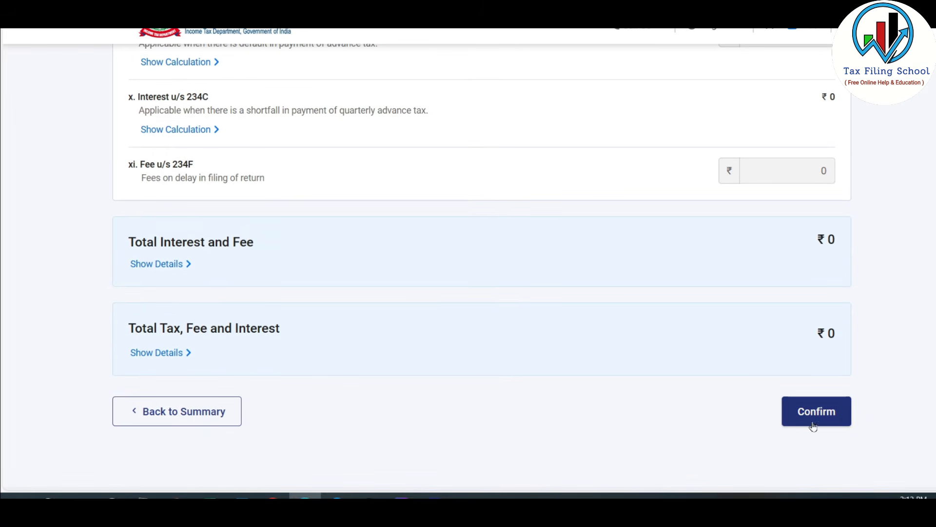
pyautogui.click(824, 412)
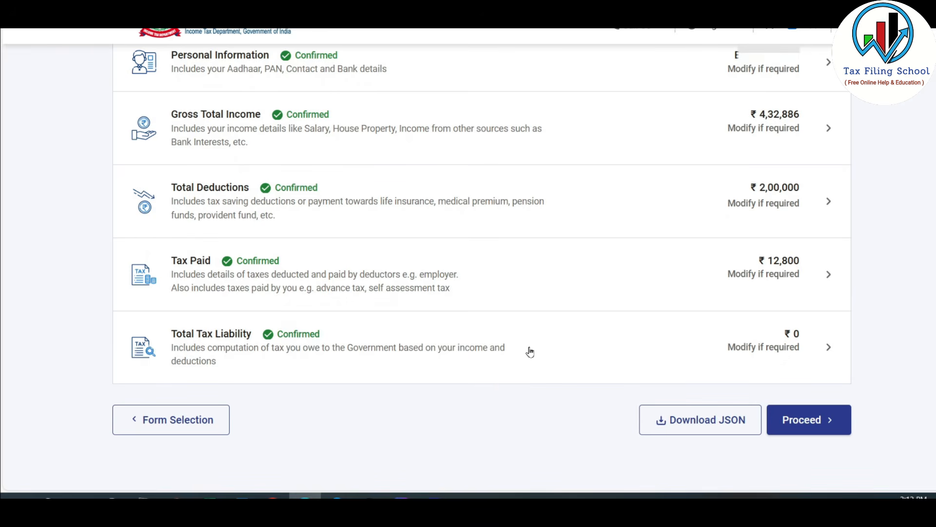
# Step: Proceed with the confirmed return, review the taxable income, tax payable and refund calculation, and continue to the return preview
pyautogui.click(822, 420)
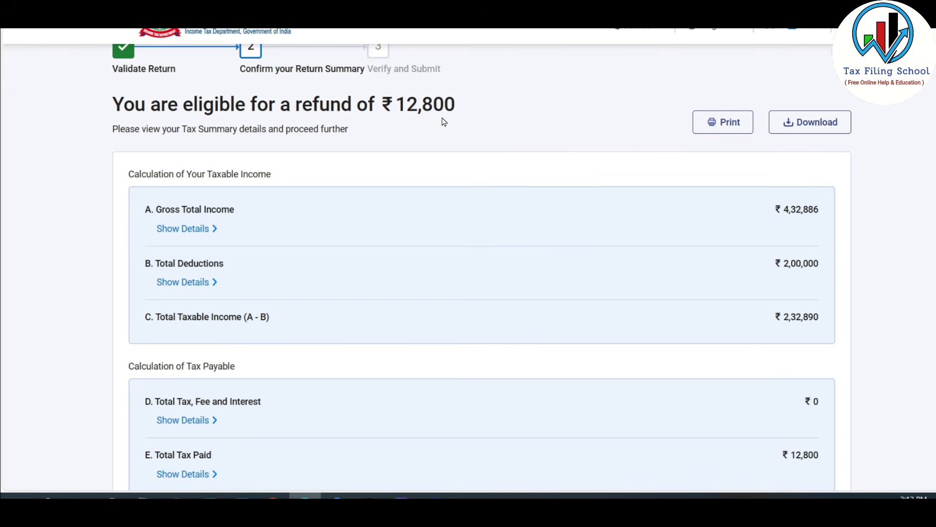
pyautogui.scroll(-3, 427, 122)
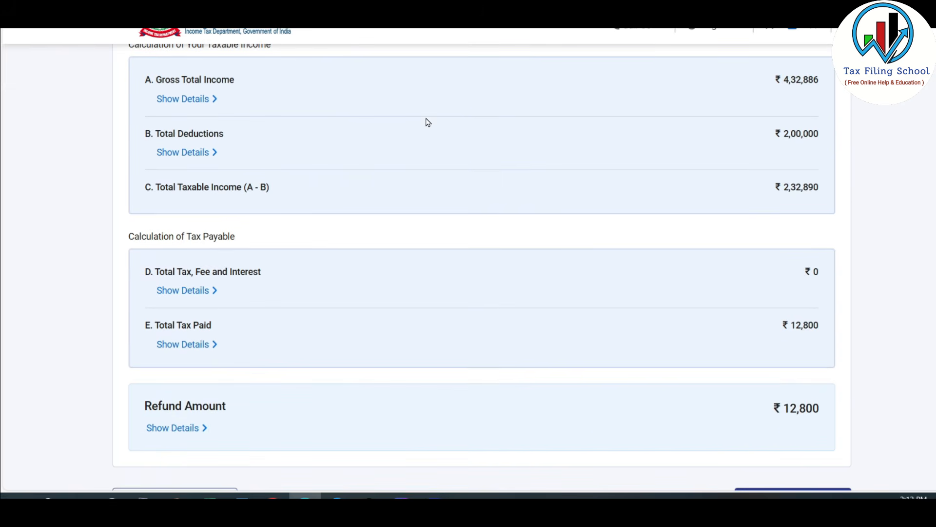
pyautogui.scroll(-4, 428, 122)
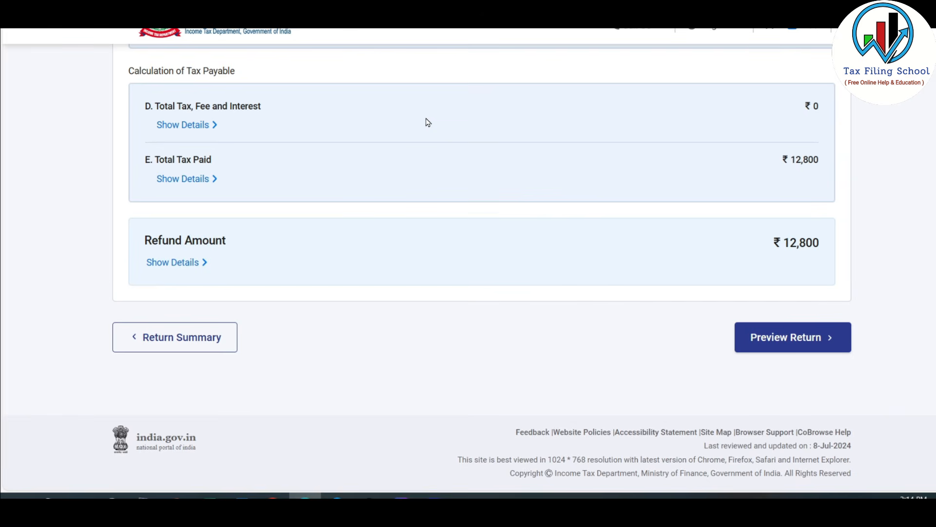
pyautogui.click(822, 341)
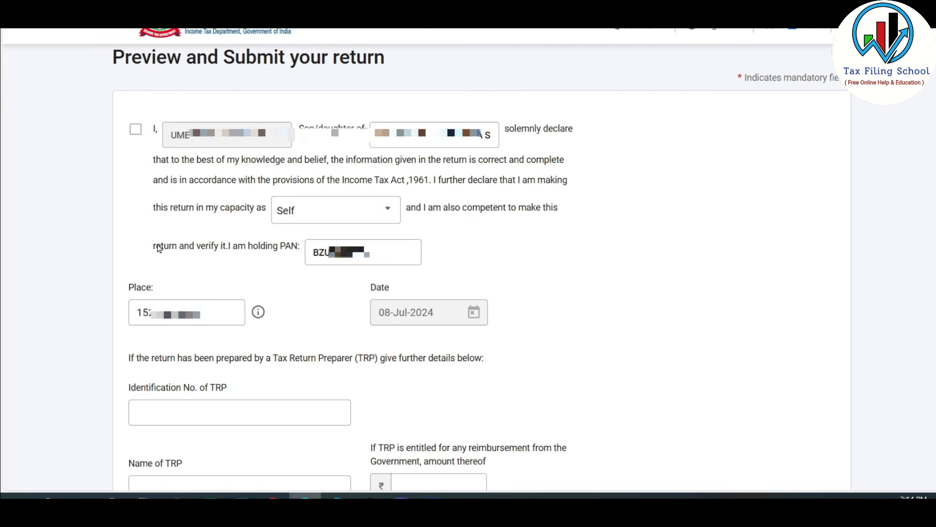
# Step: Accept the declaration in the capacity of Self, leaving the TRP details blank, and send the previewed return for validation
pyautogui.click(136, 136)
pyautogui.scroll(-5, 885, 261)
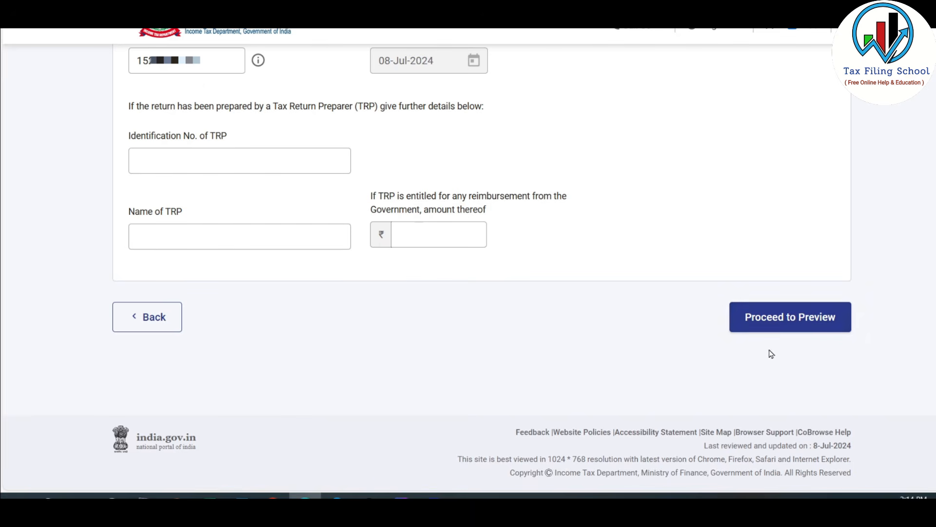
pyautogui.click(802, 322)
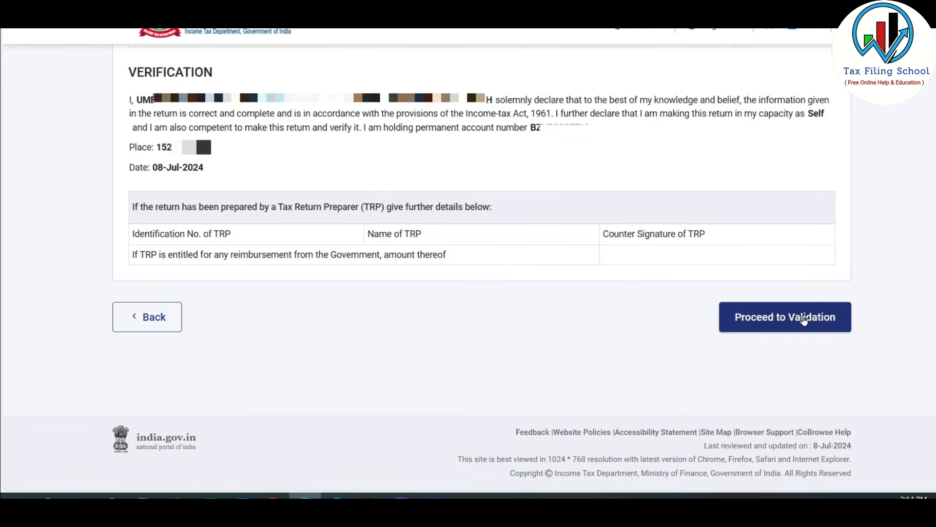
pyautogui.click(804, 318)
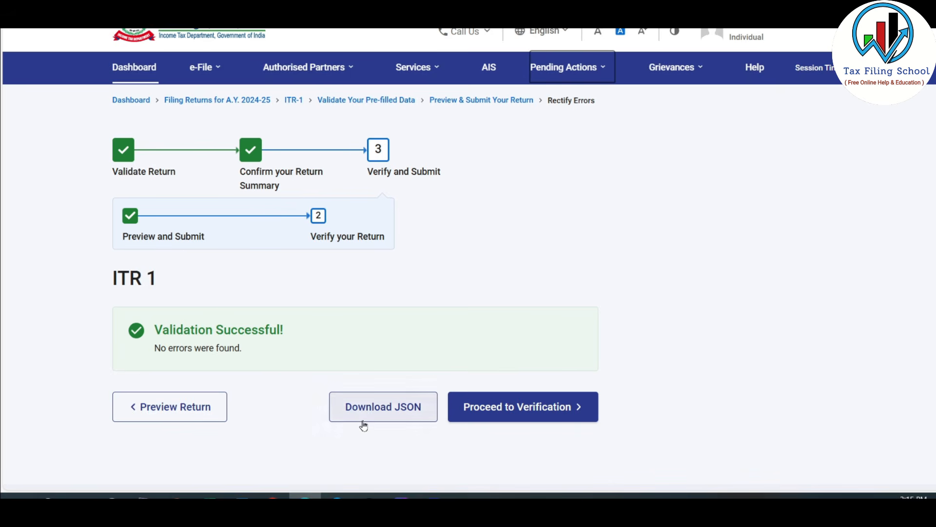
# Step: Proceed to verification of the ITR-1 return and choose e-Verify Now as the verification method
pyautogui.click(543, 408)
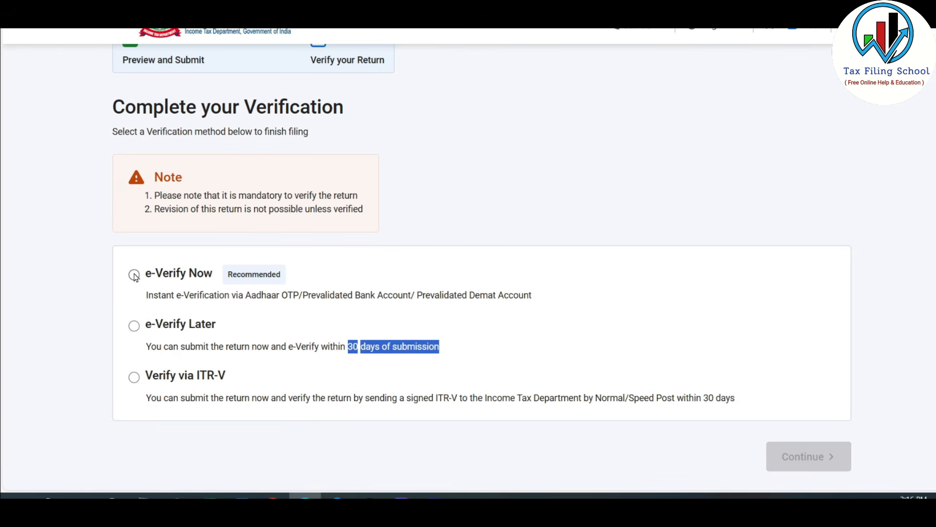
pyautogui.click(134, 275)
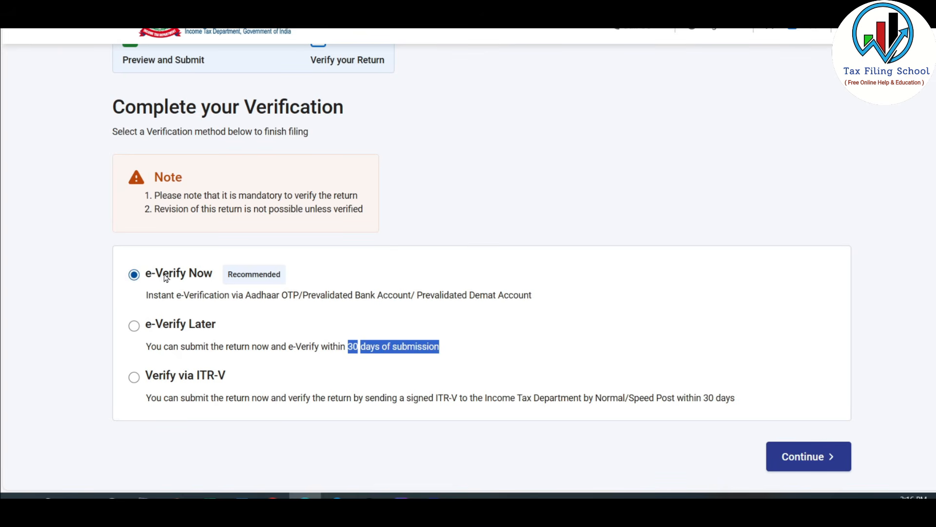
pyautogui.click(810, 462)
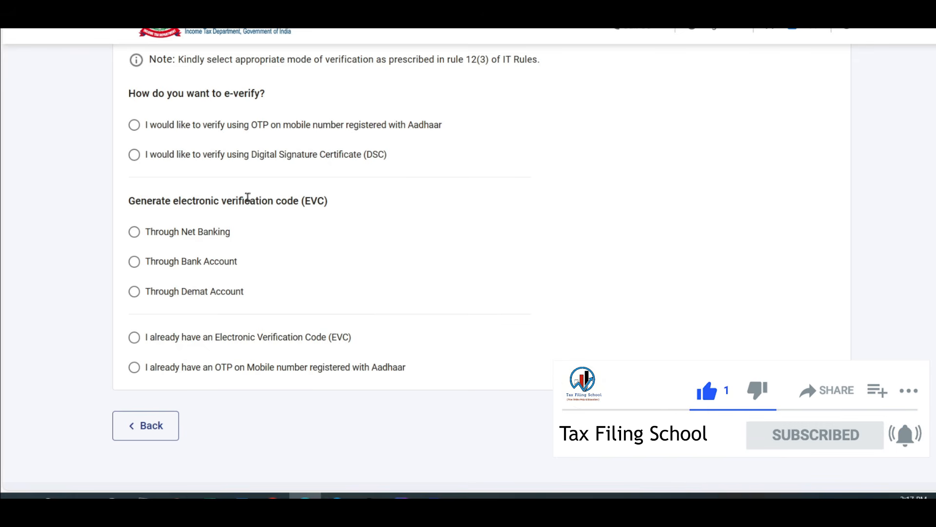
# Step: E-verify using an OTP on the Aadhaar-registered mobile number: agree to validate the Aadhaar details, generate the OTP, enter it and validate it
pyautogui.click(134, 126)
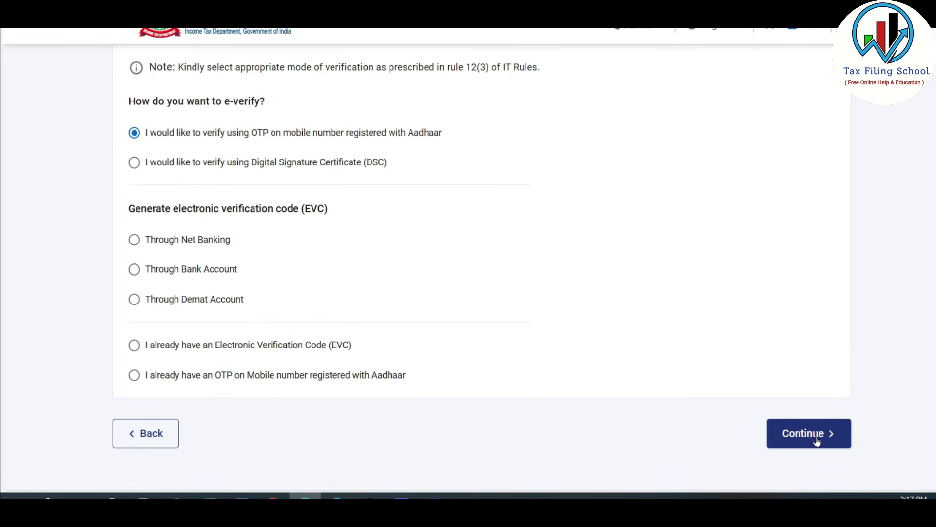
pyautogui.click(816, 441)
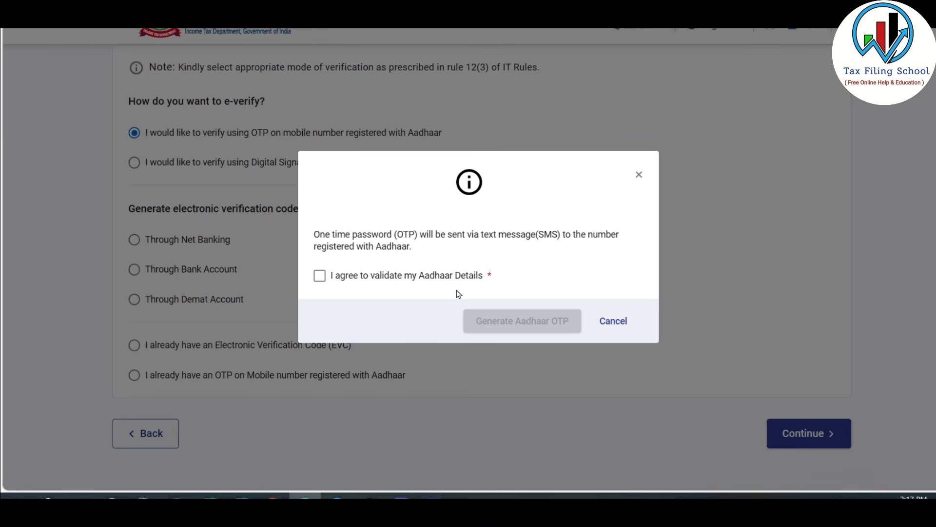
pyautogui.click(319, 276)
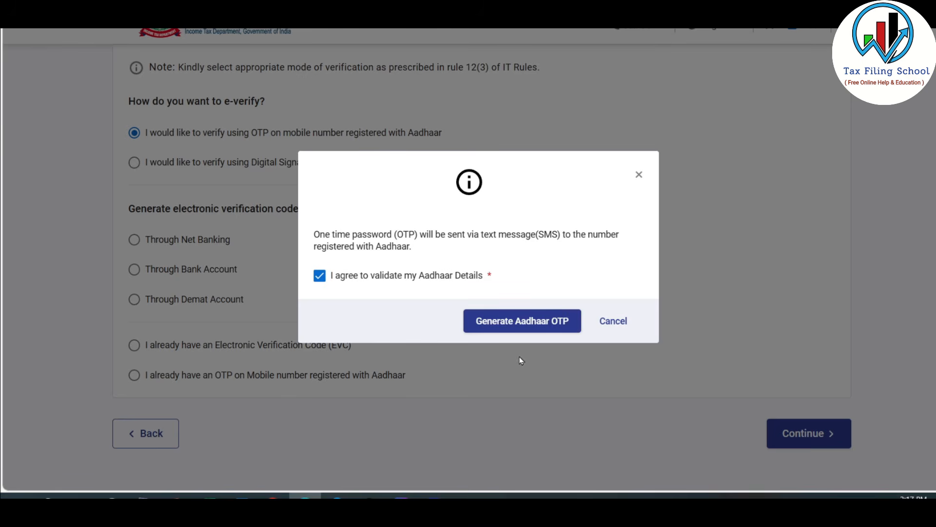
pyautogui.click(529, 323)
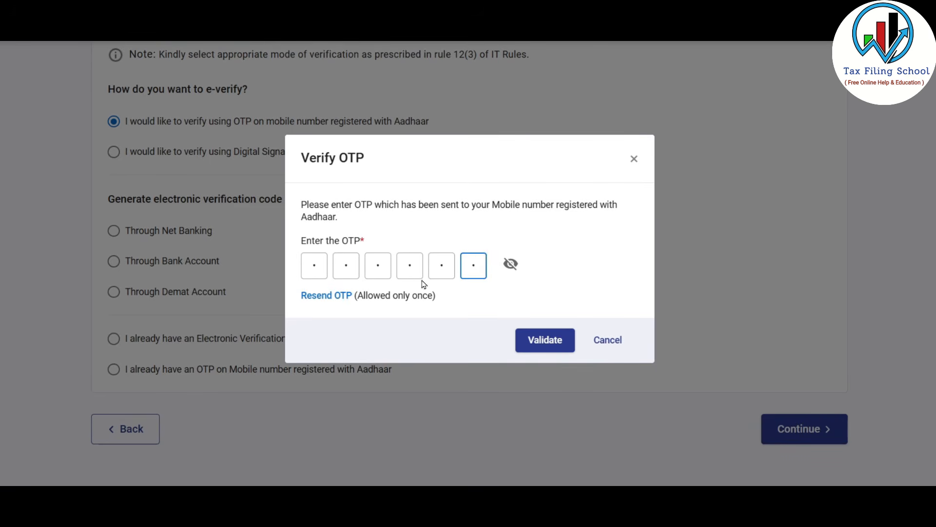
pyautogui.click(553, 340)
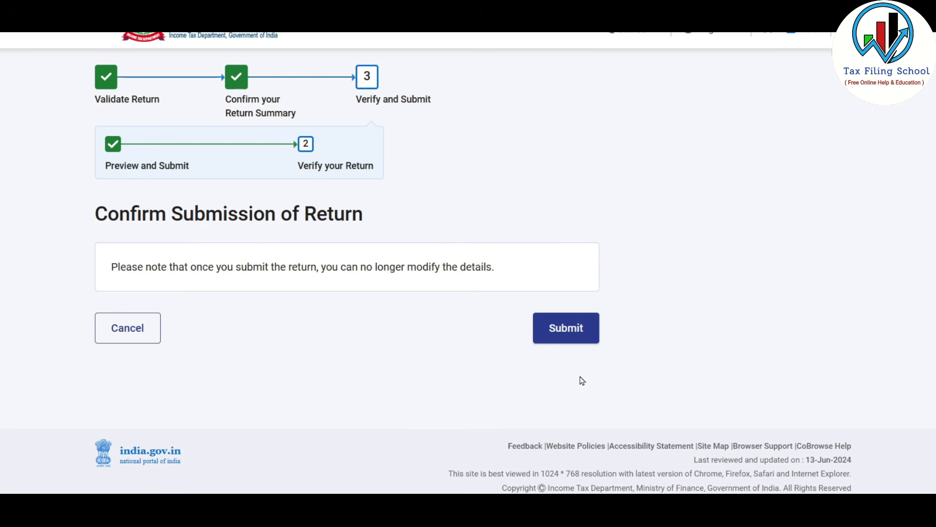
# Step: Submit the verified return and download its filing receipt
pyautogui.click(569, 331)
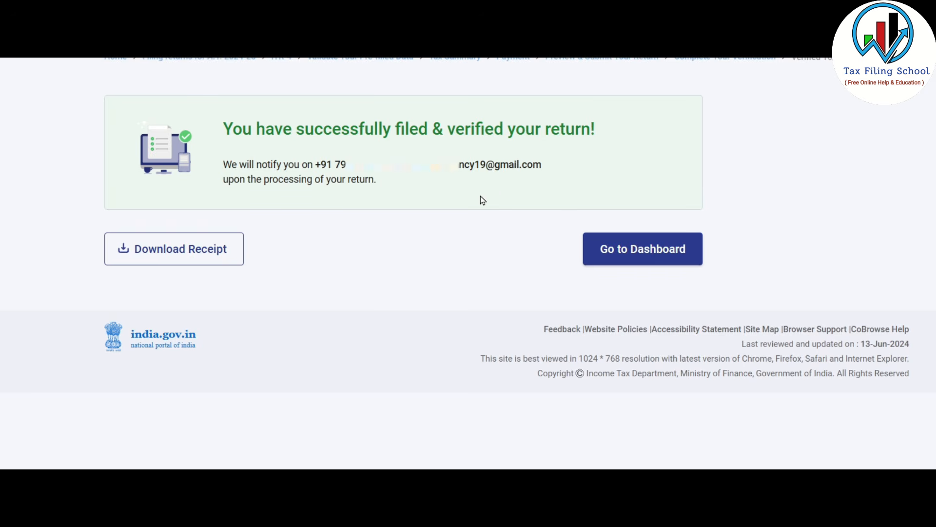
pyautogui.click(202, 260)
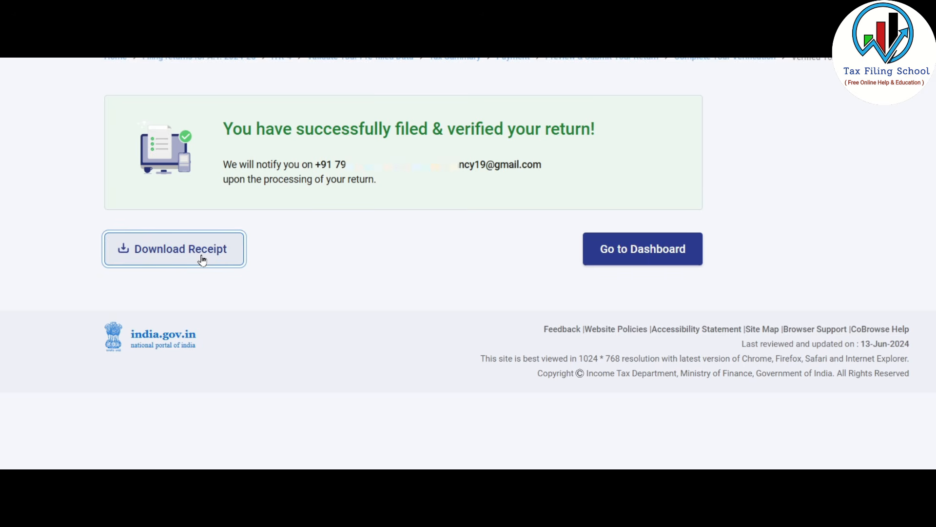